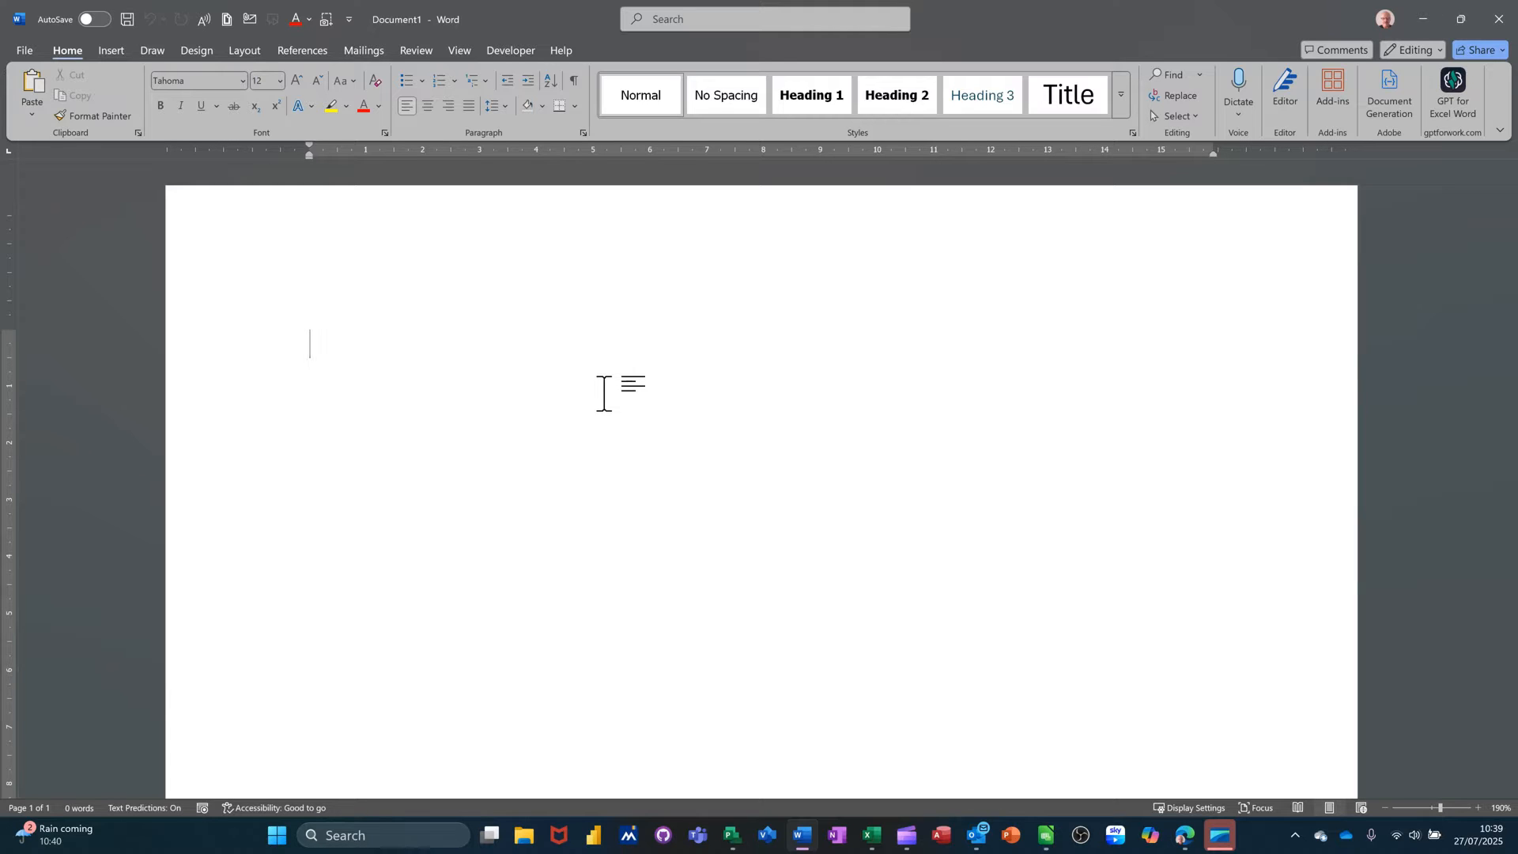
Fill the blank document with sample paragraphs using the =rand() function
type("=")
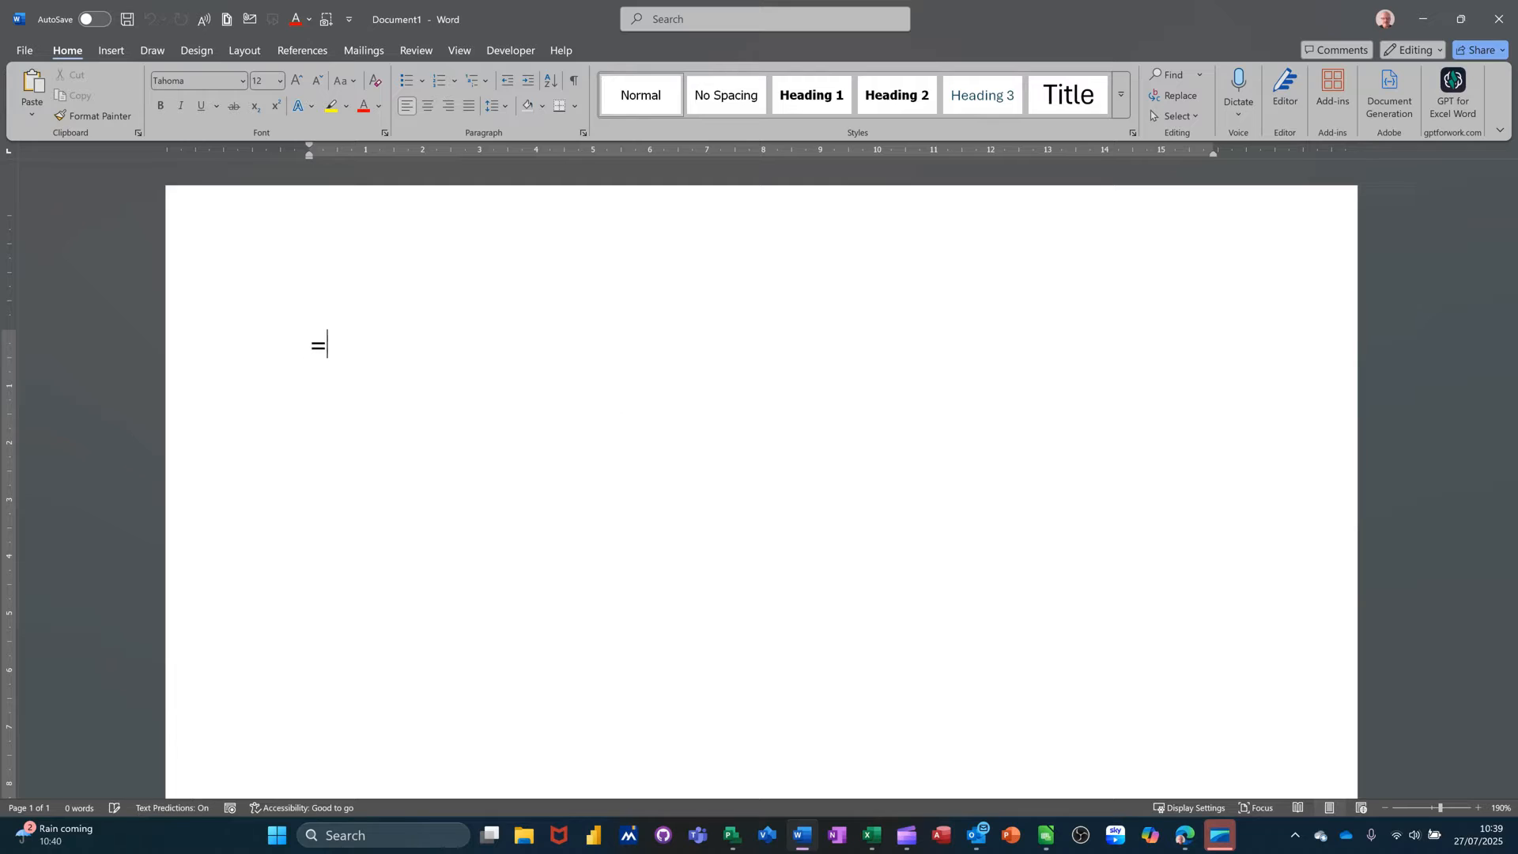
type("rand()")
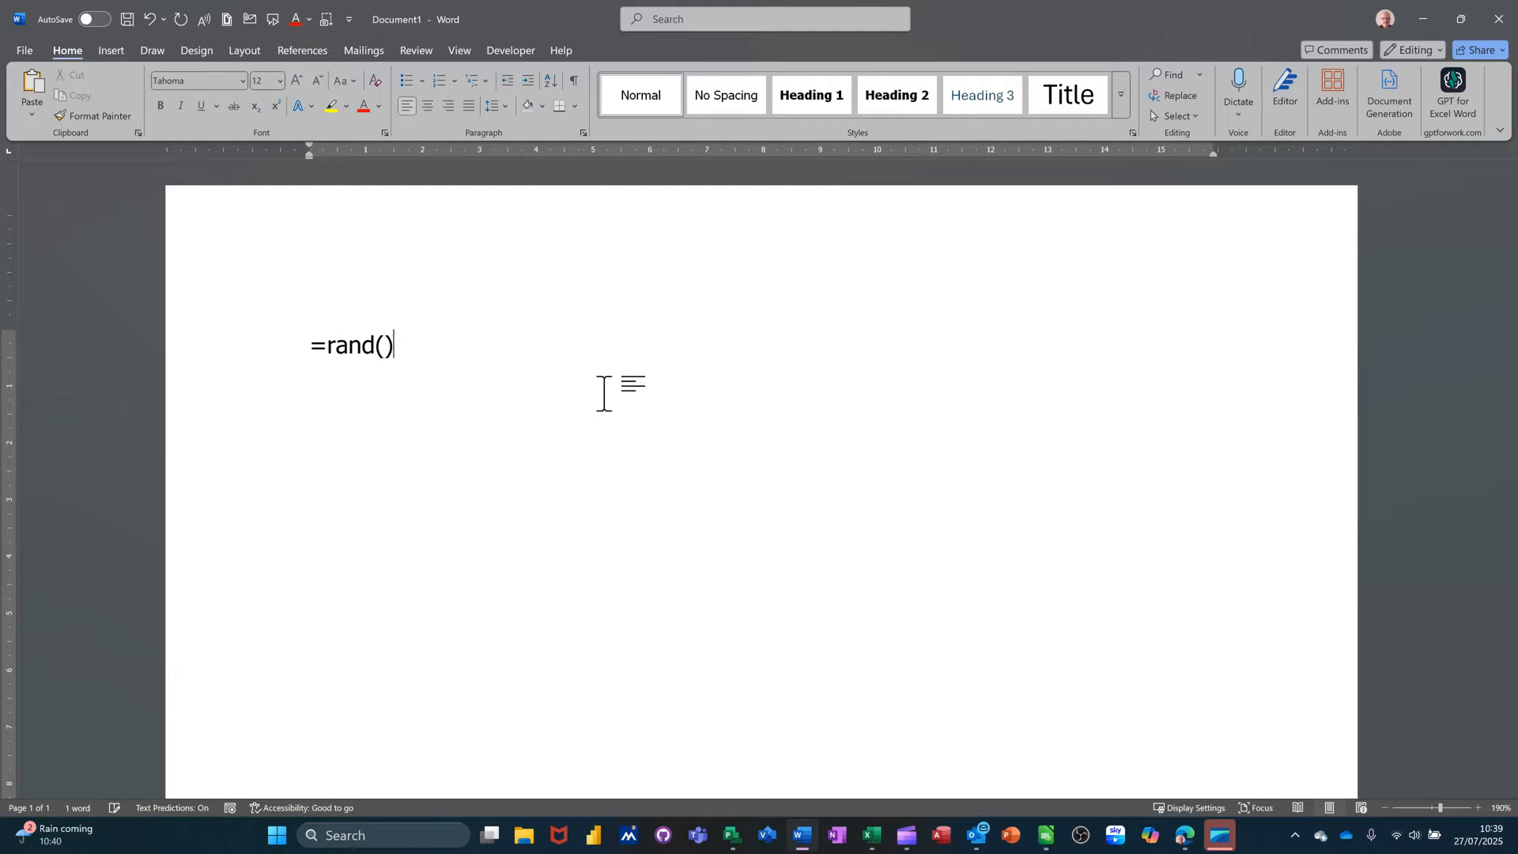
key("Return")
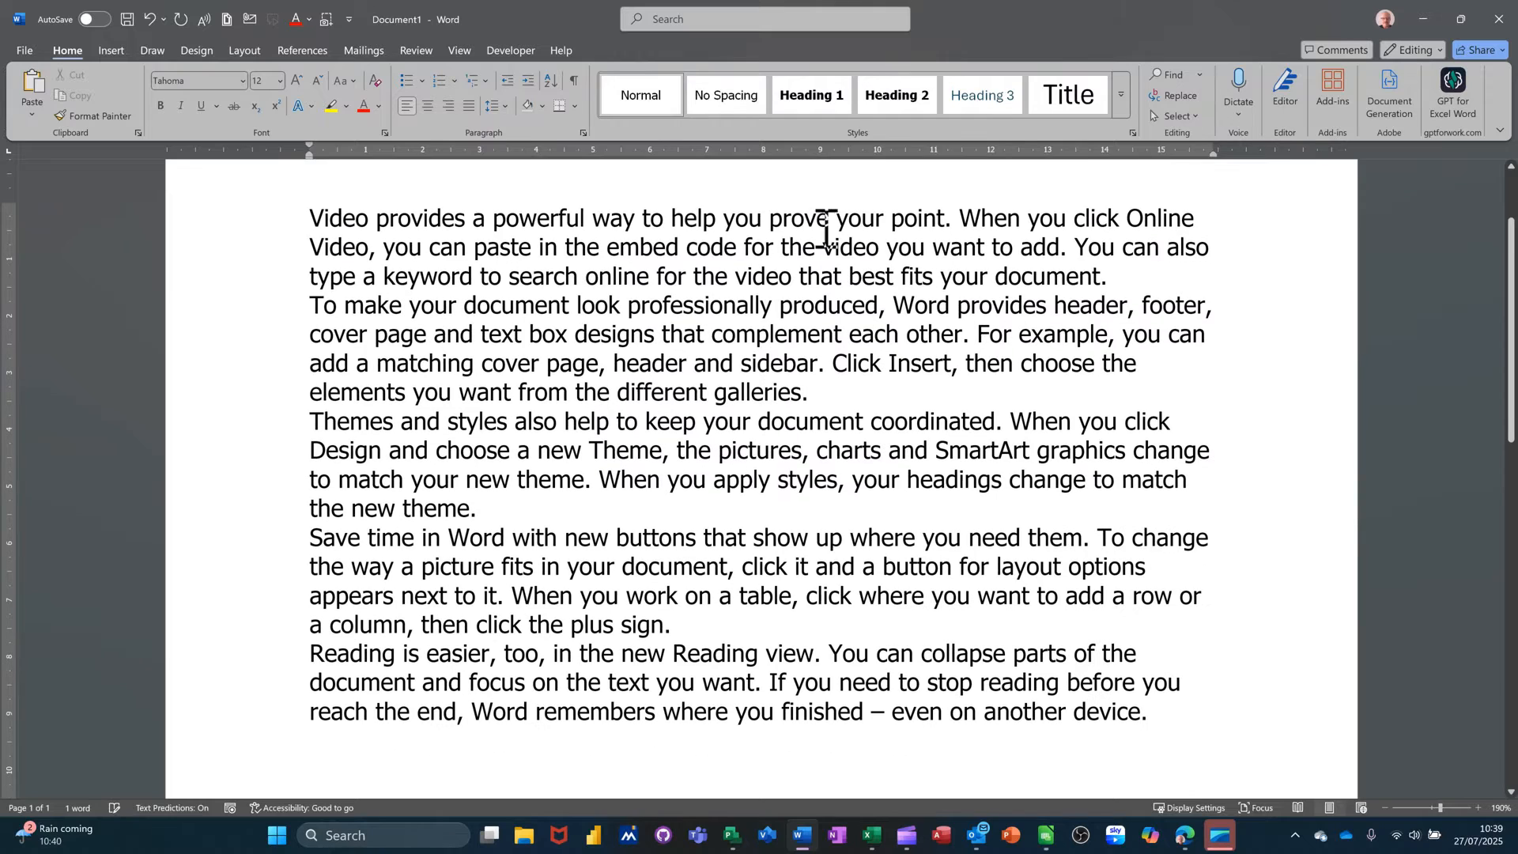
scroll(926, 339, "down", 1)
scroll(922, 339, "down", 3, "ctrl")
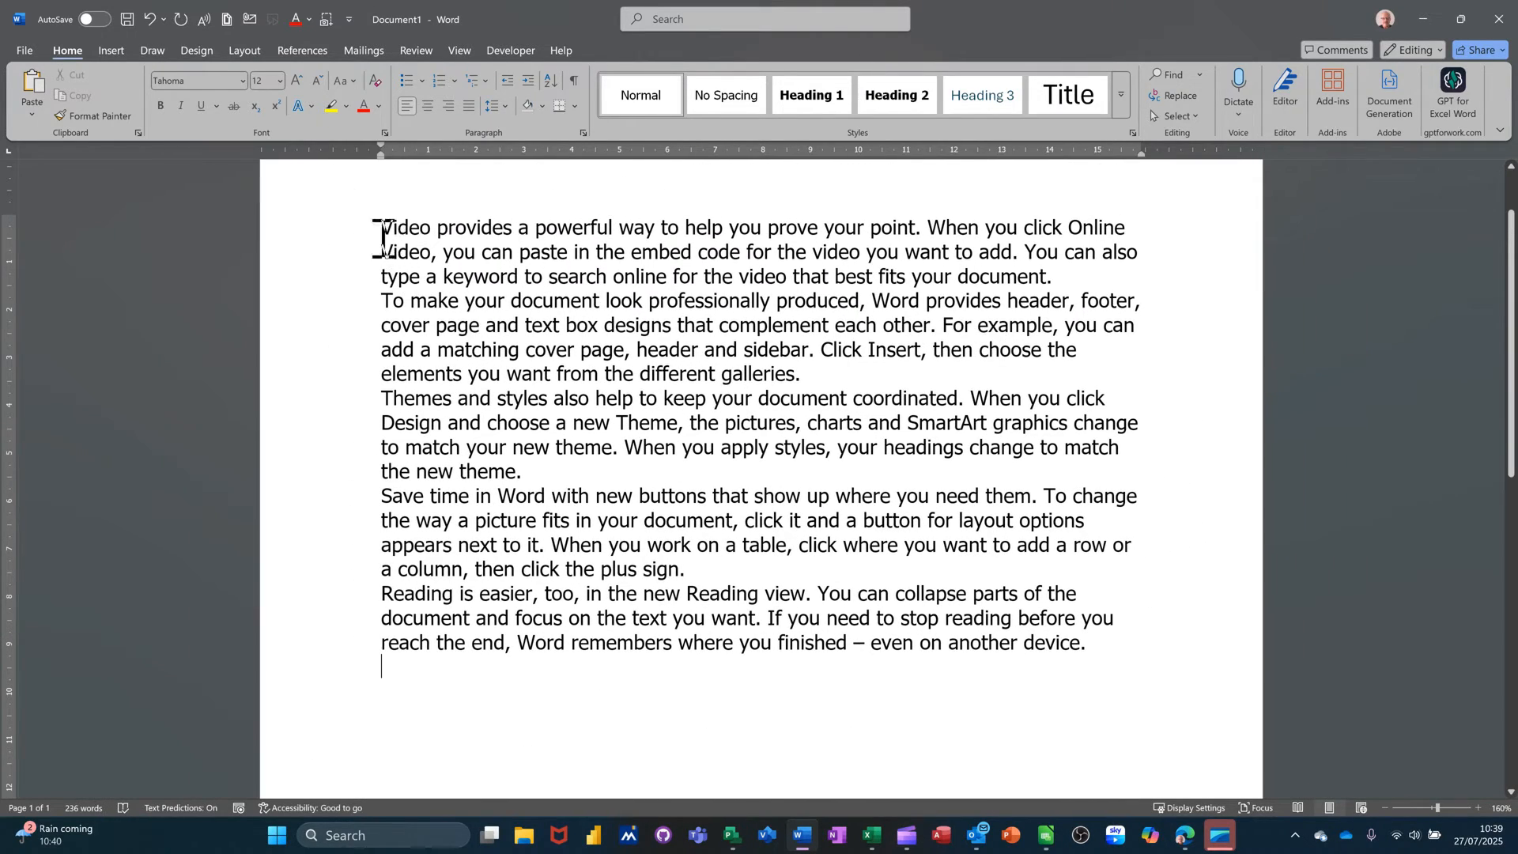
Start saving the first paragraph, beginning "Video provides", to the AutoText gallery and enter a first name as its entry name
double_click(363, 230)
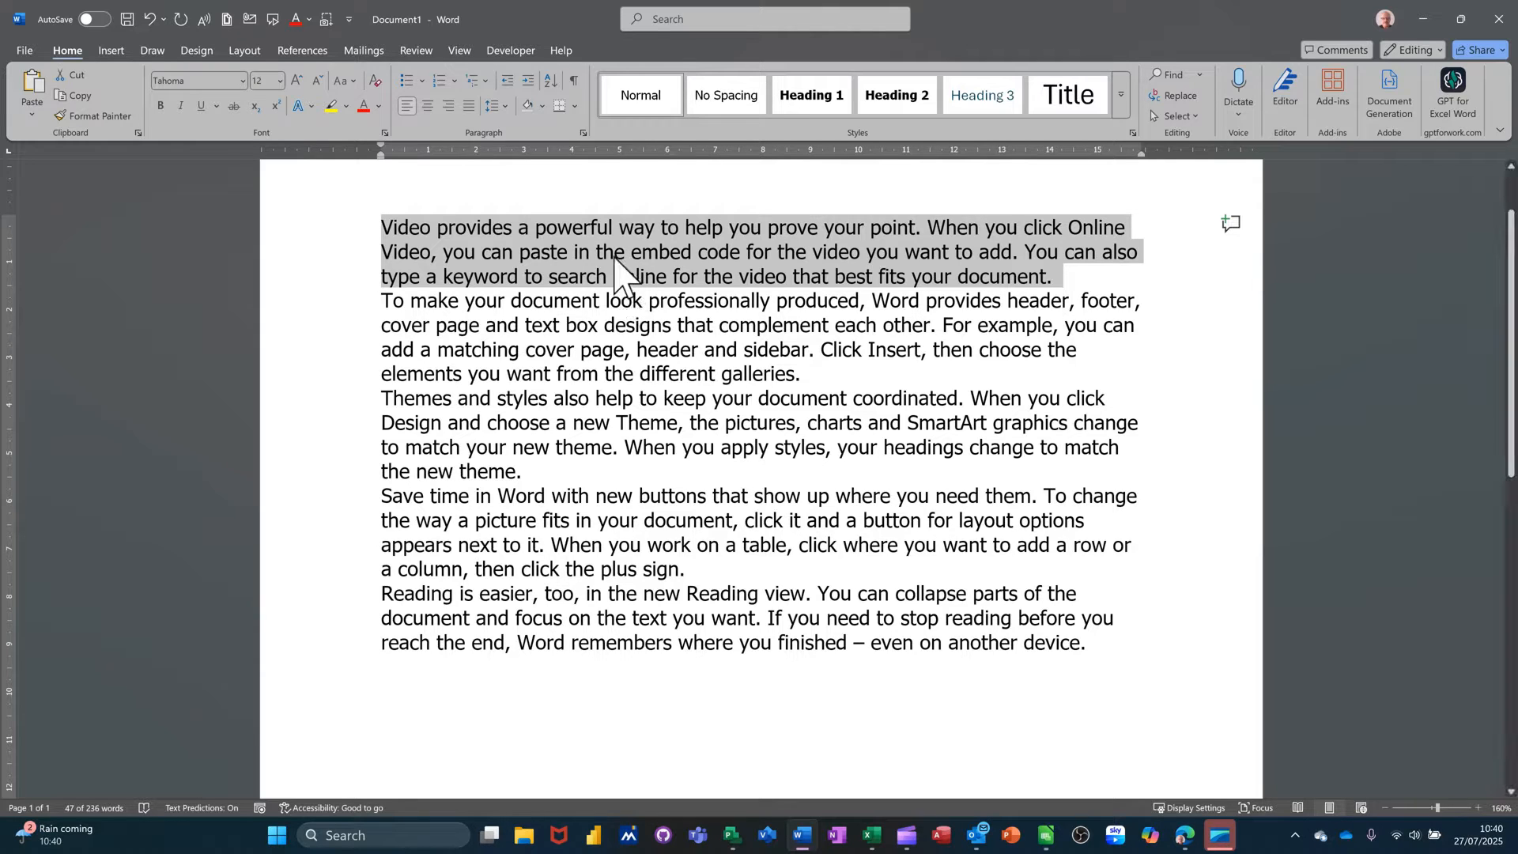
left_click(111, 52)
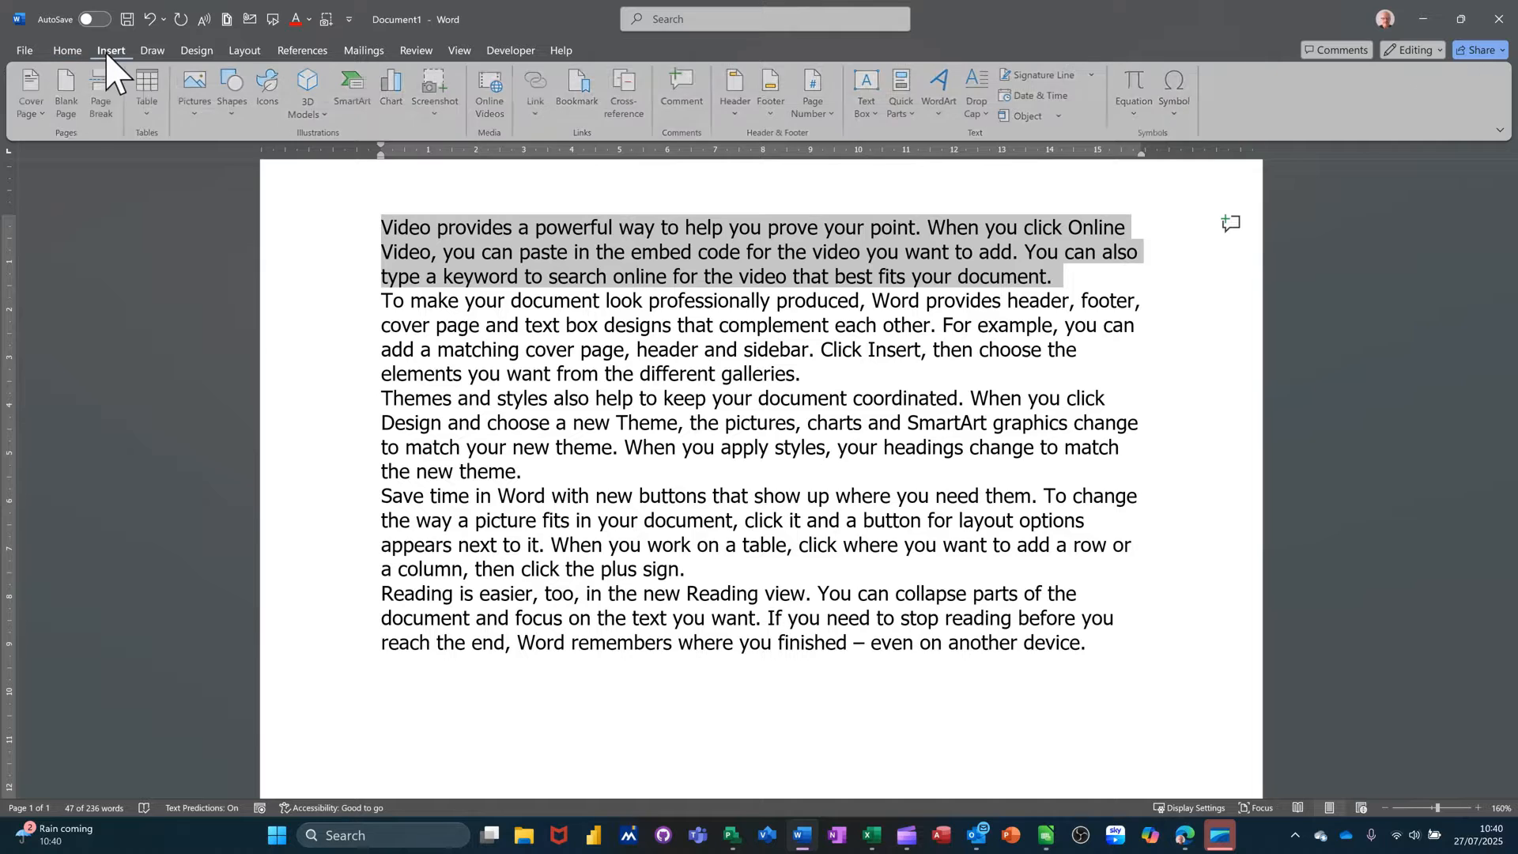
left_click(914, 115)
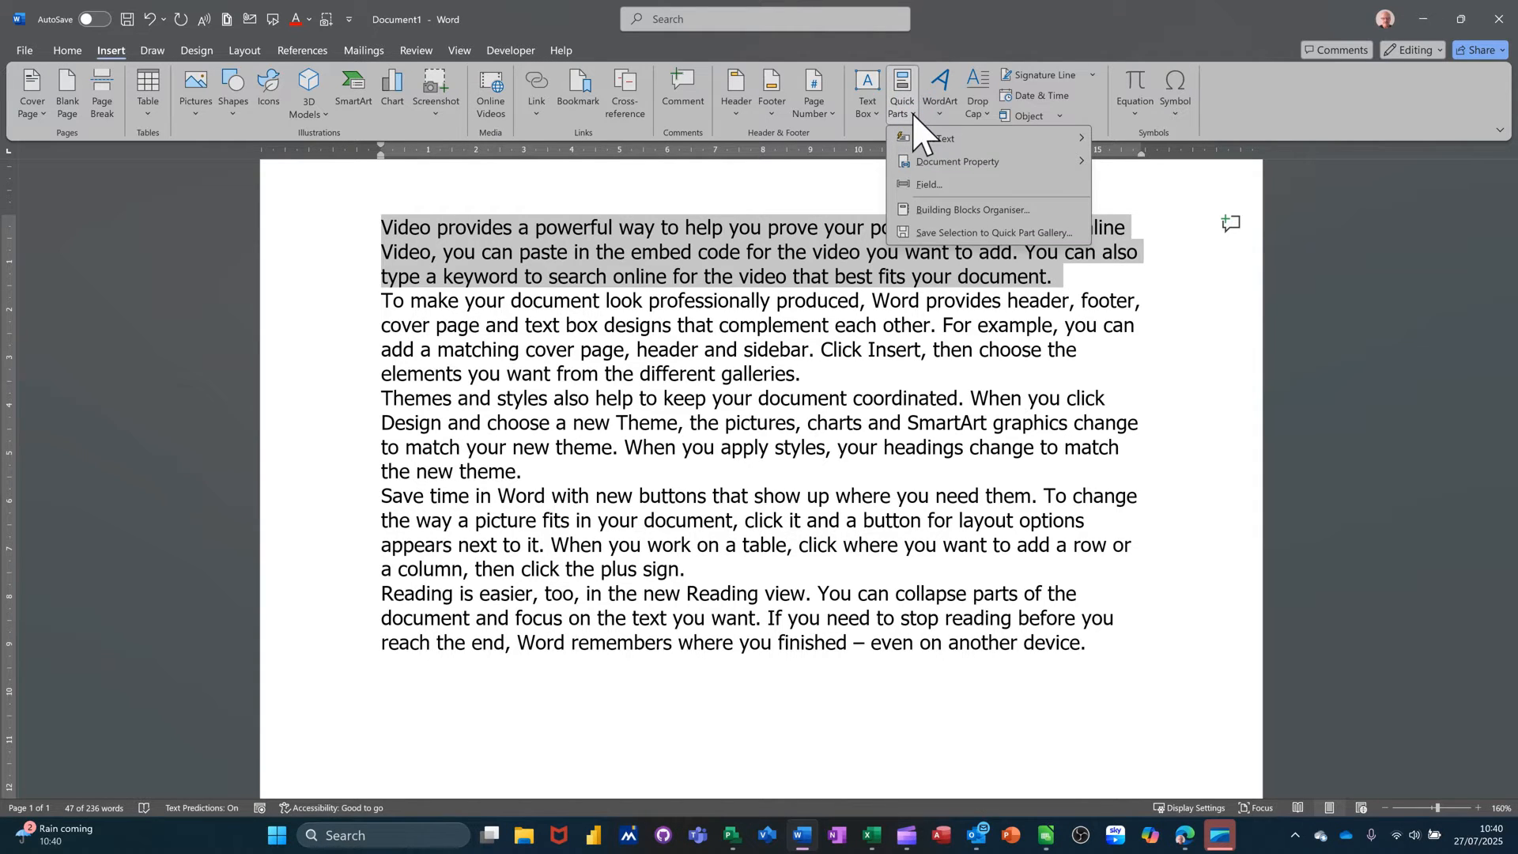
mouse_move(972, 140)
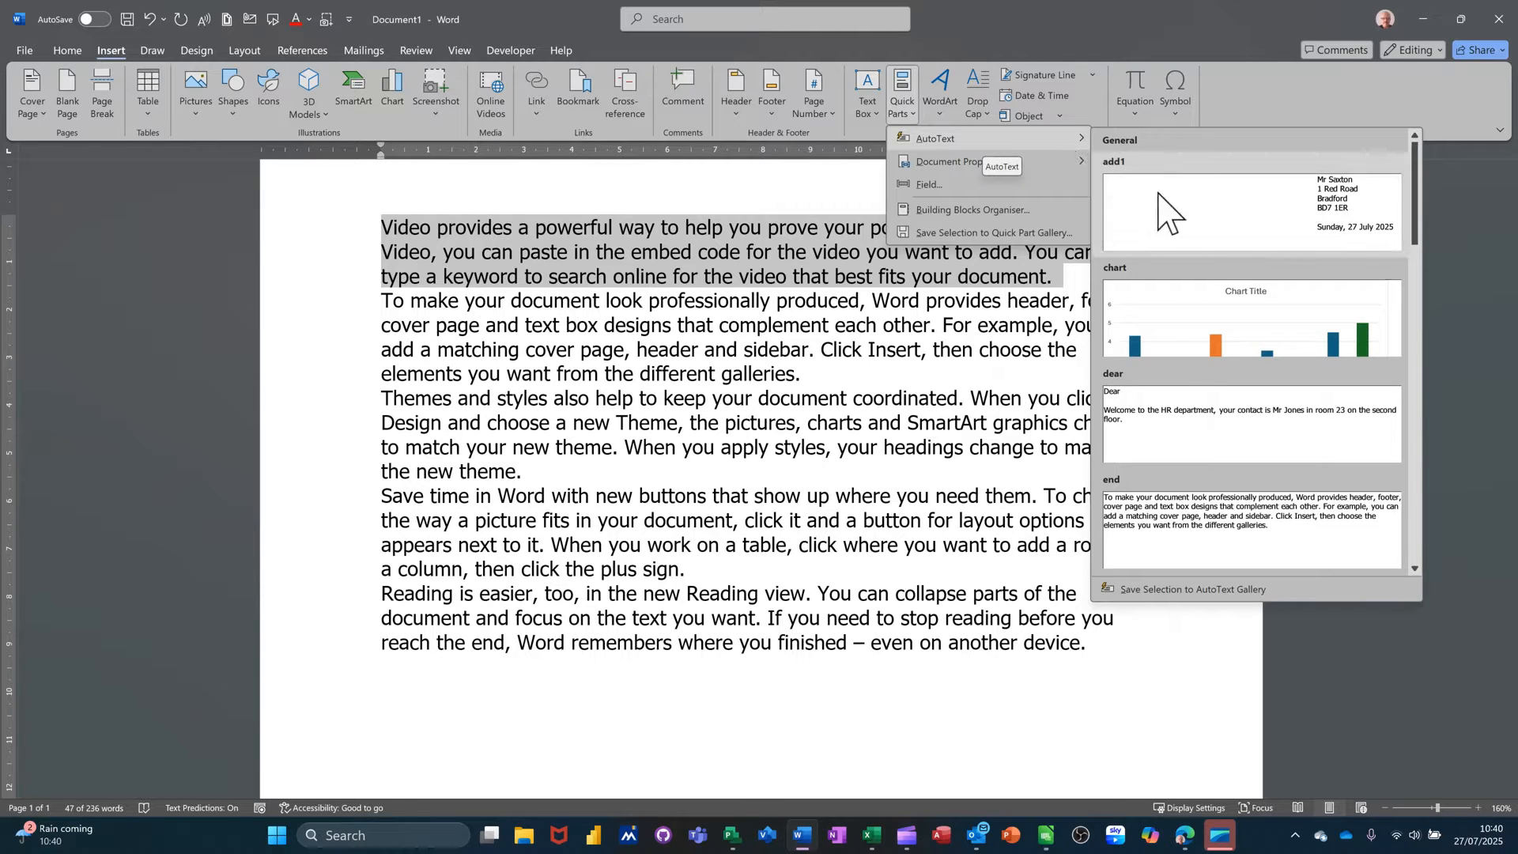
left_click(1170, 589)
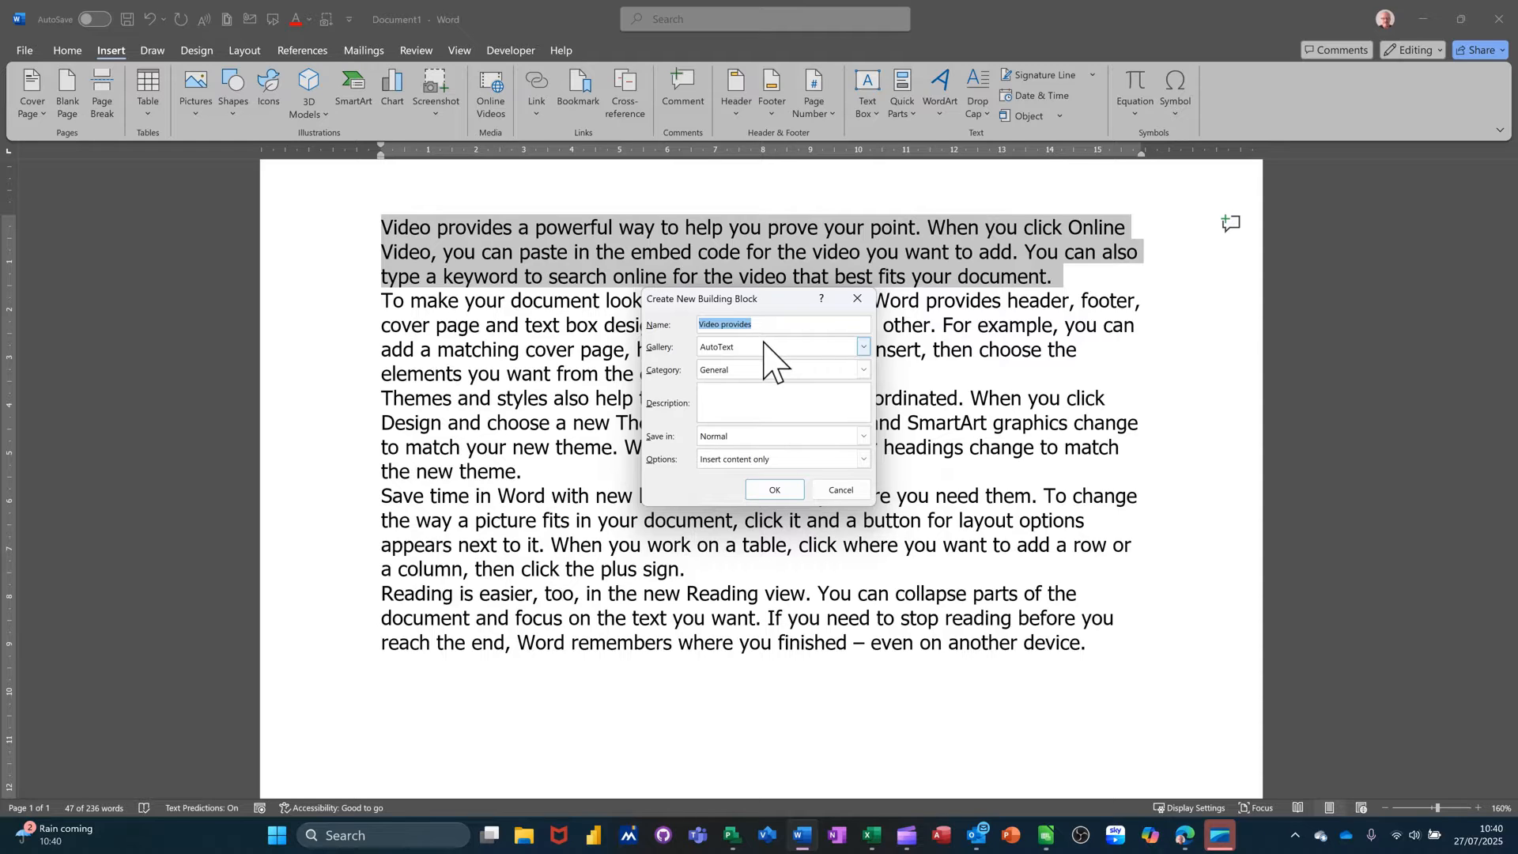
type("Steve")
Create a new category named Finance for the building block and save the entry
left_click(866, 372)
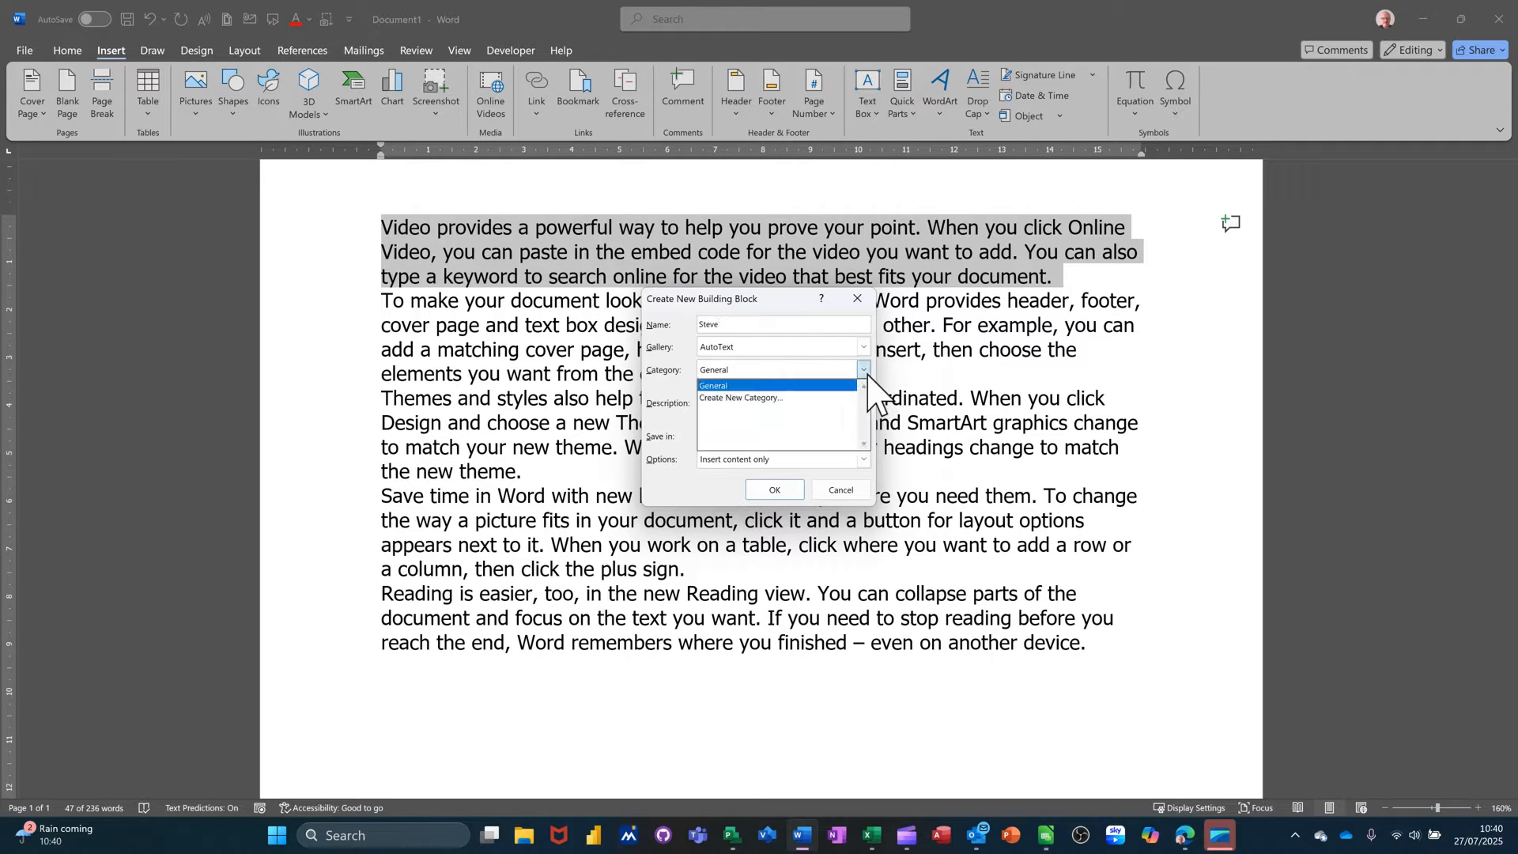
left_click(716, 399)
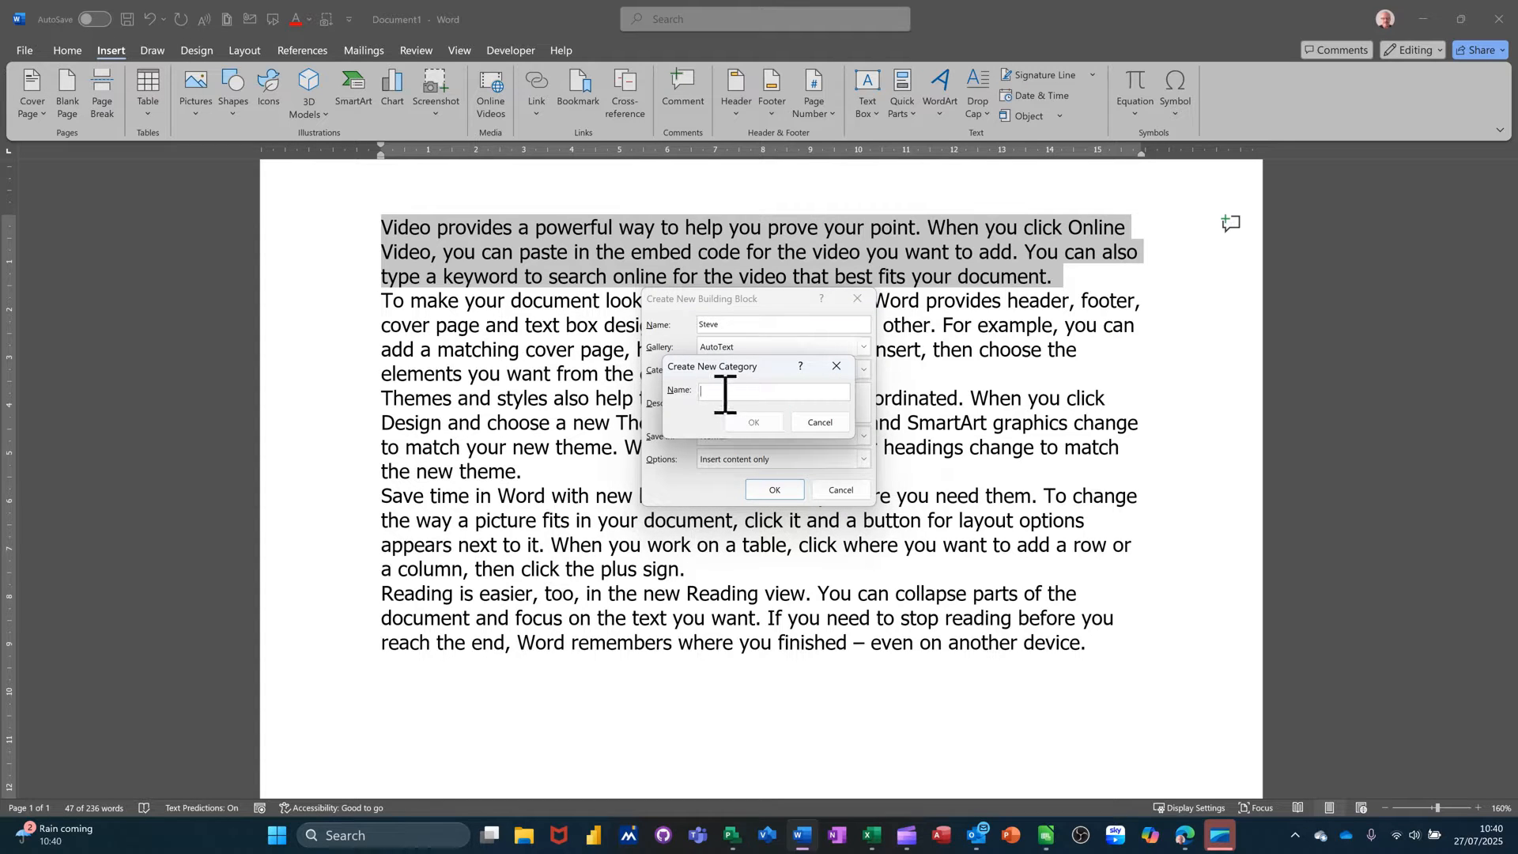
type("Finance")
left_click(753, 424)
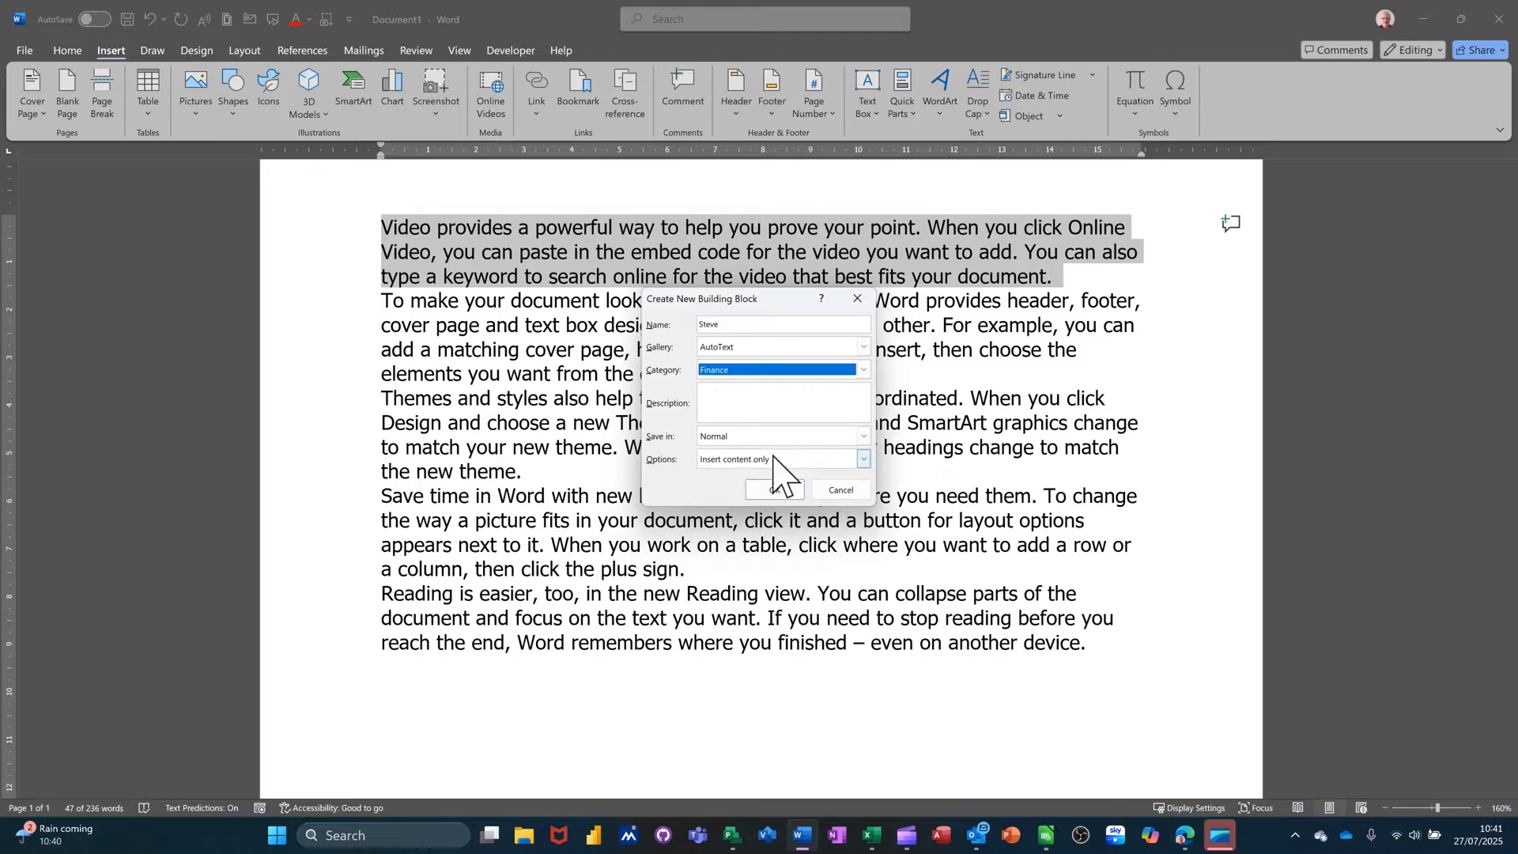
left_click(775, 490)
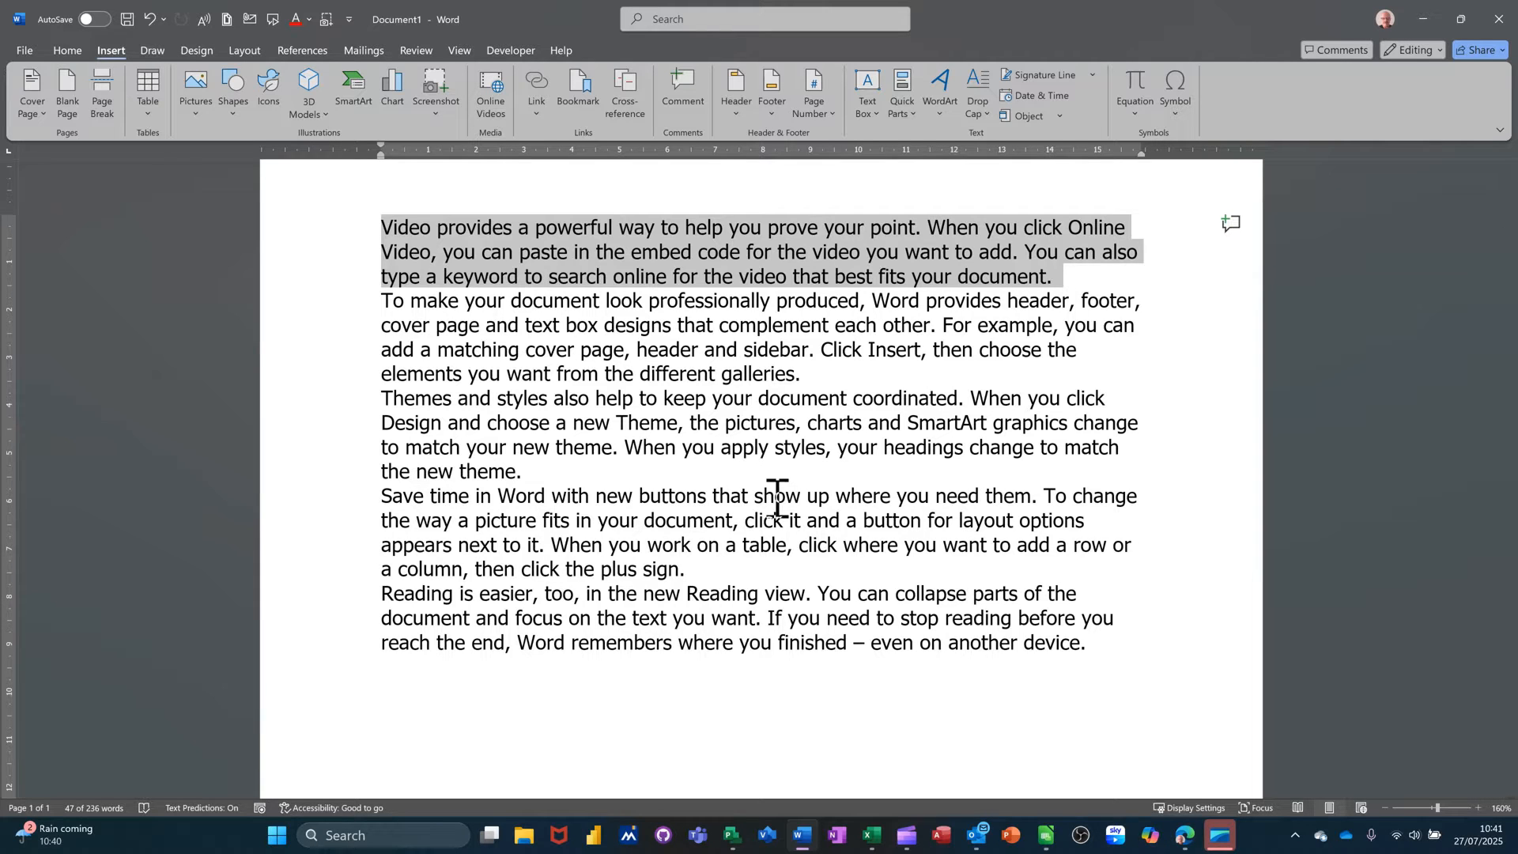
Create a new blank document
key("alt+f")
key("n")
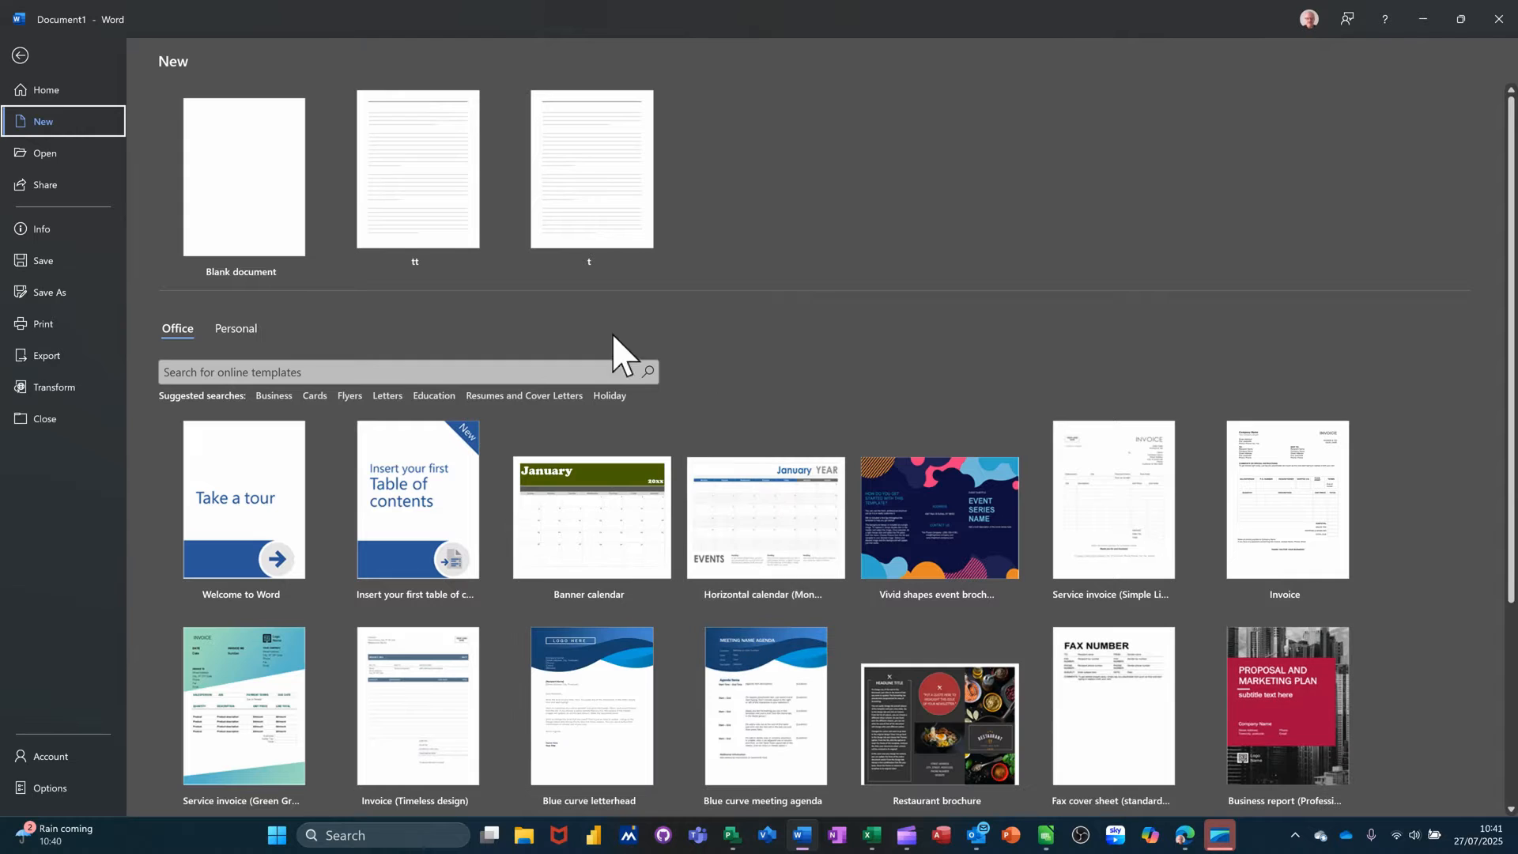
left_click(189, 136)
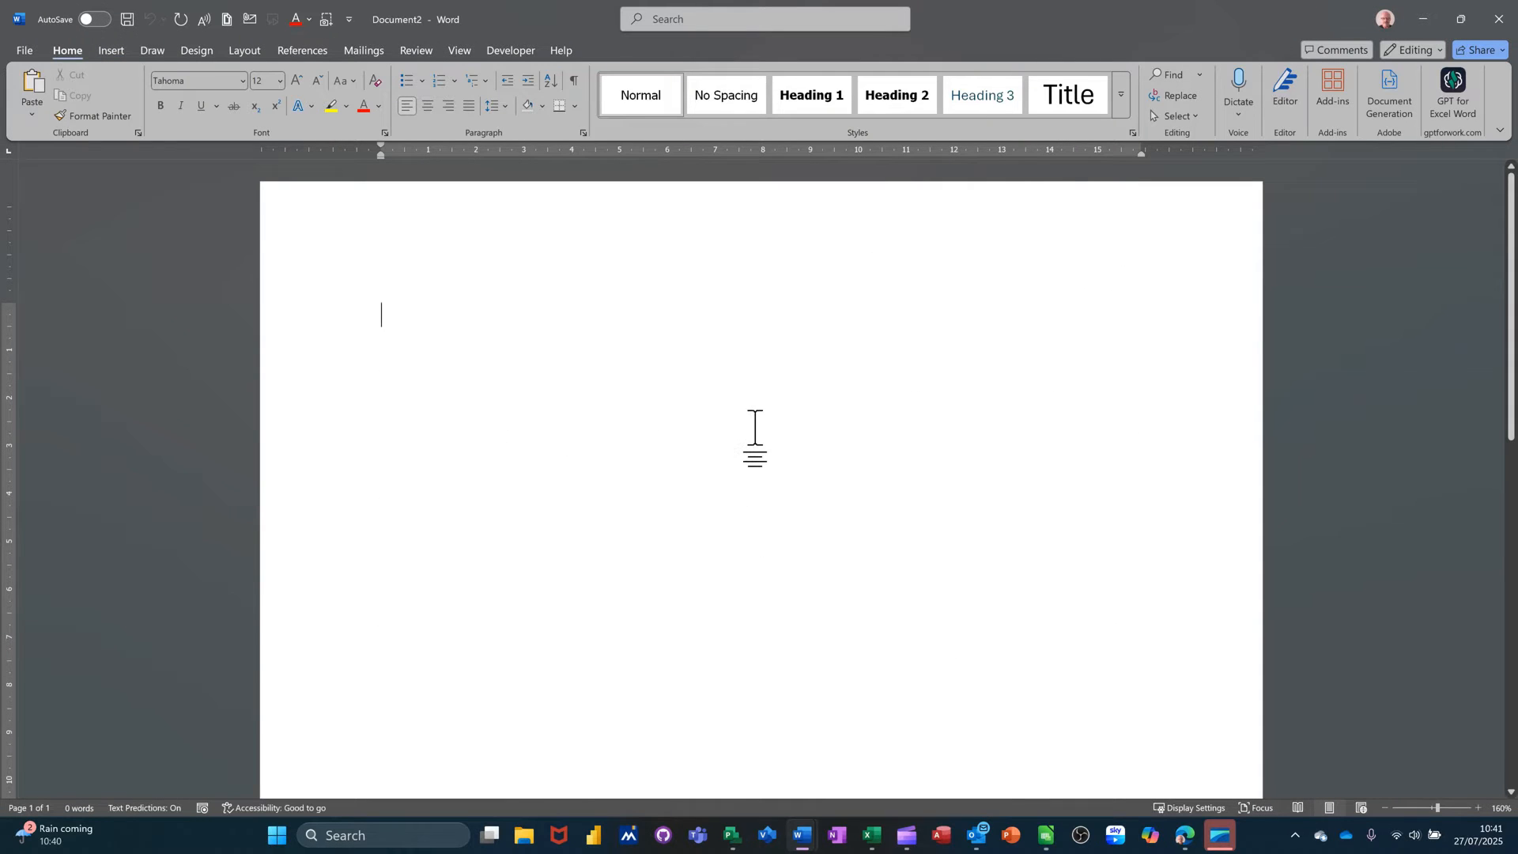
Insert the saved paragraph through its AutoText entry name and add a new line below it
type("steve")
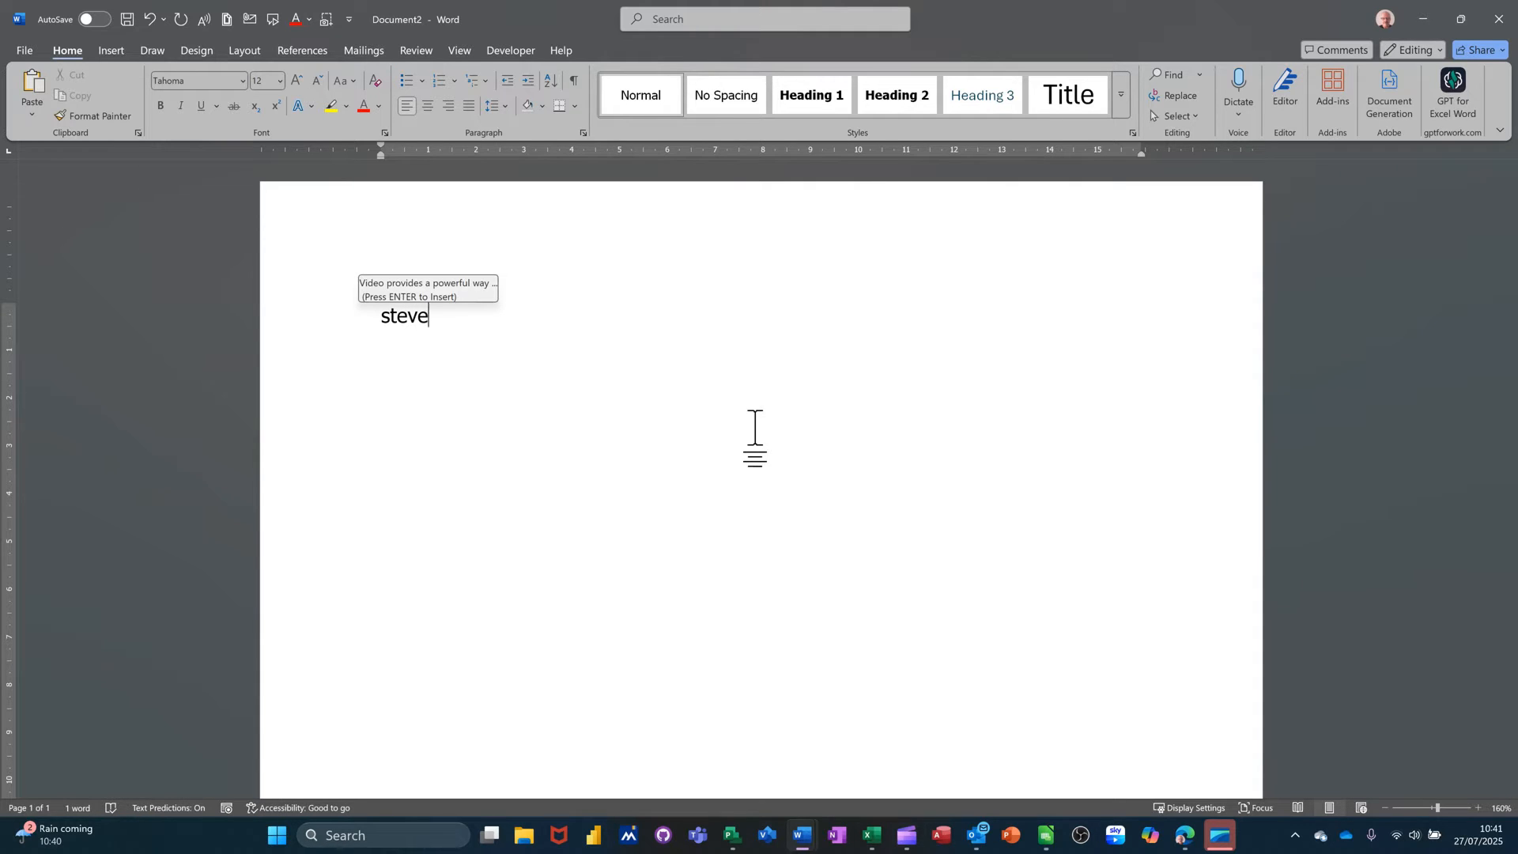
key("Return")
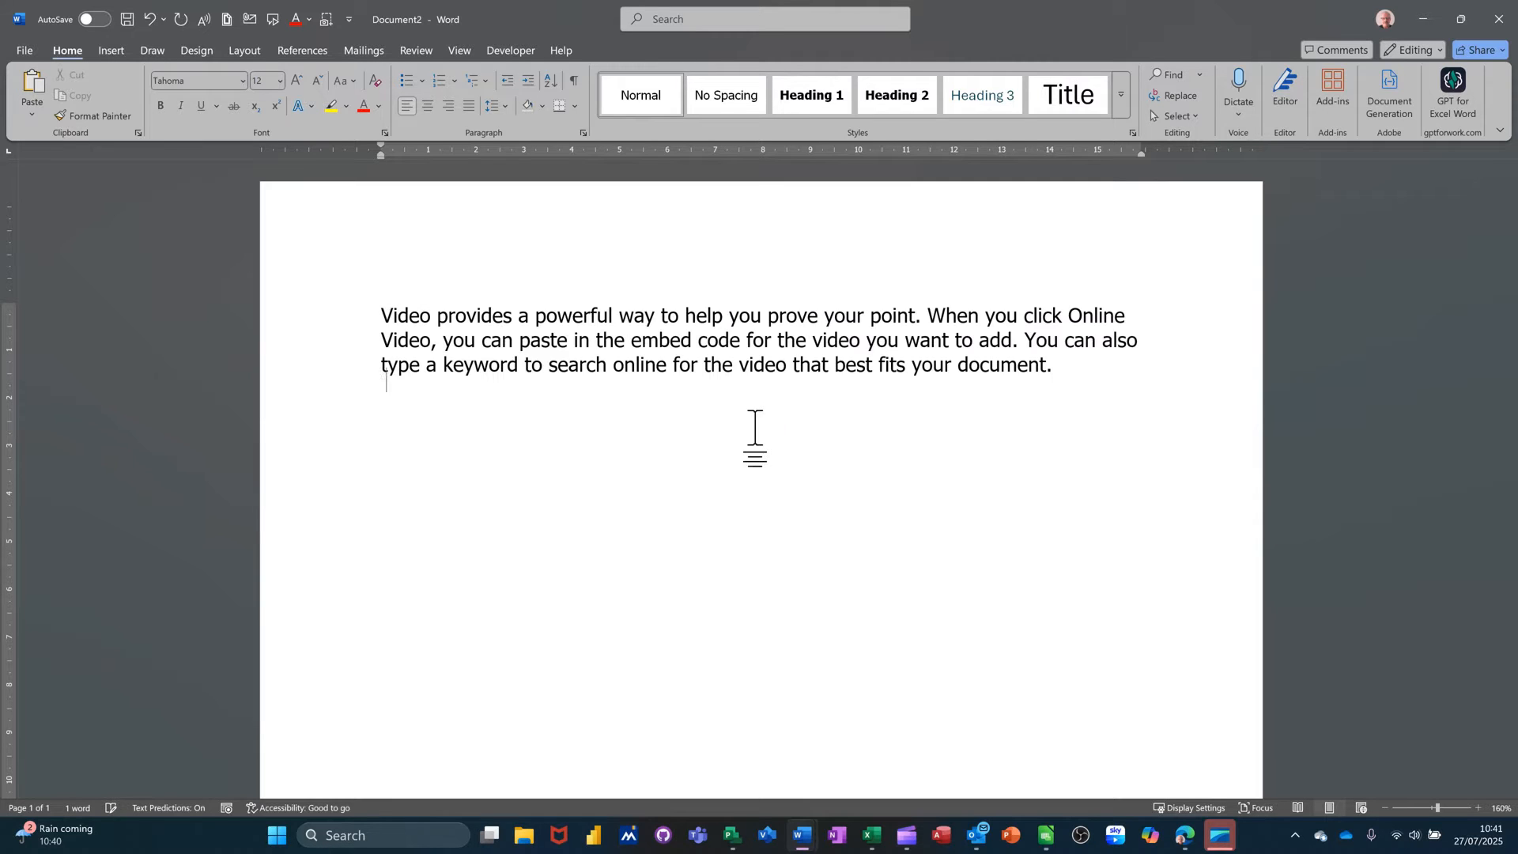
key("Return")
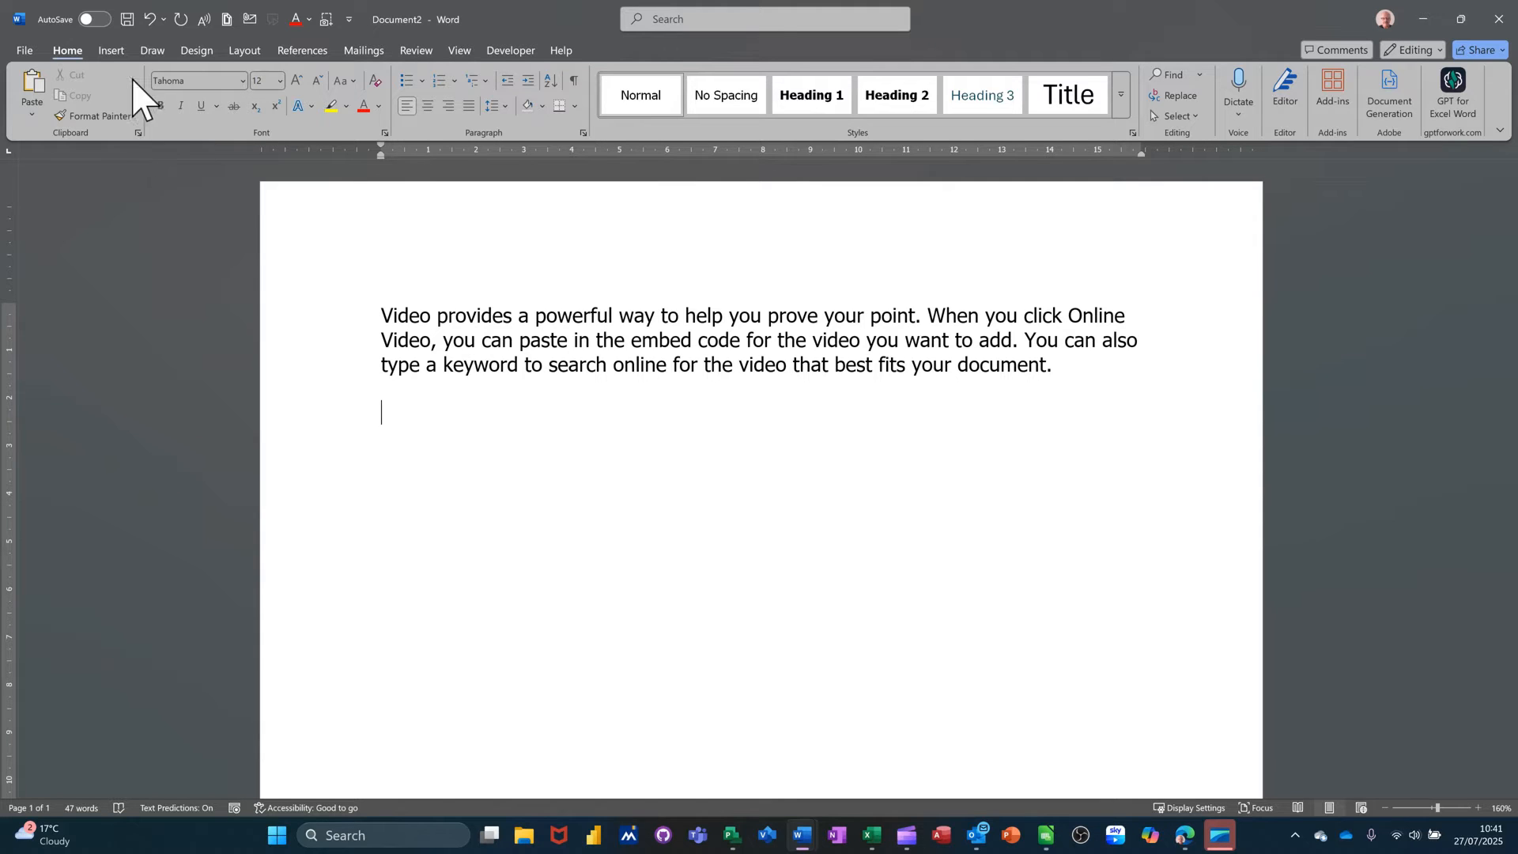
Insert an Organisation Chart SmartArt graphic from the Hierarchy category below the paragraph
left_click(113, 57)
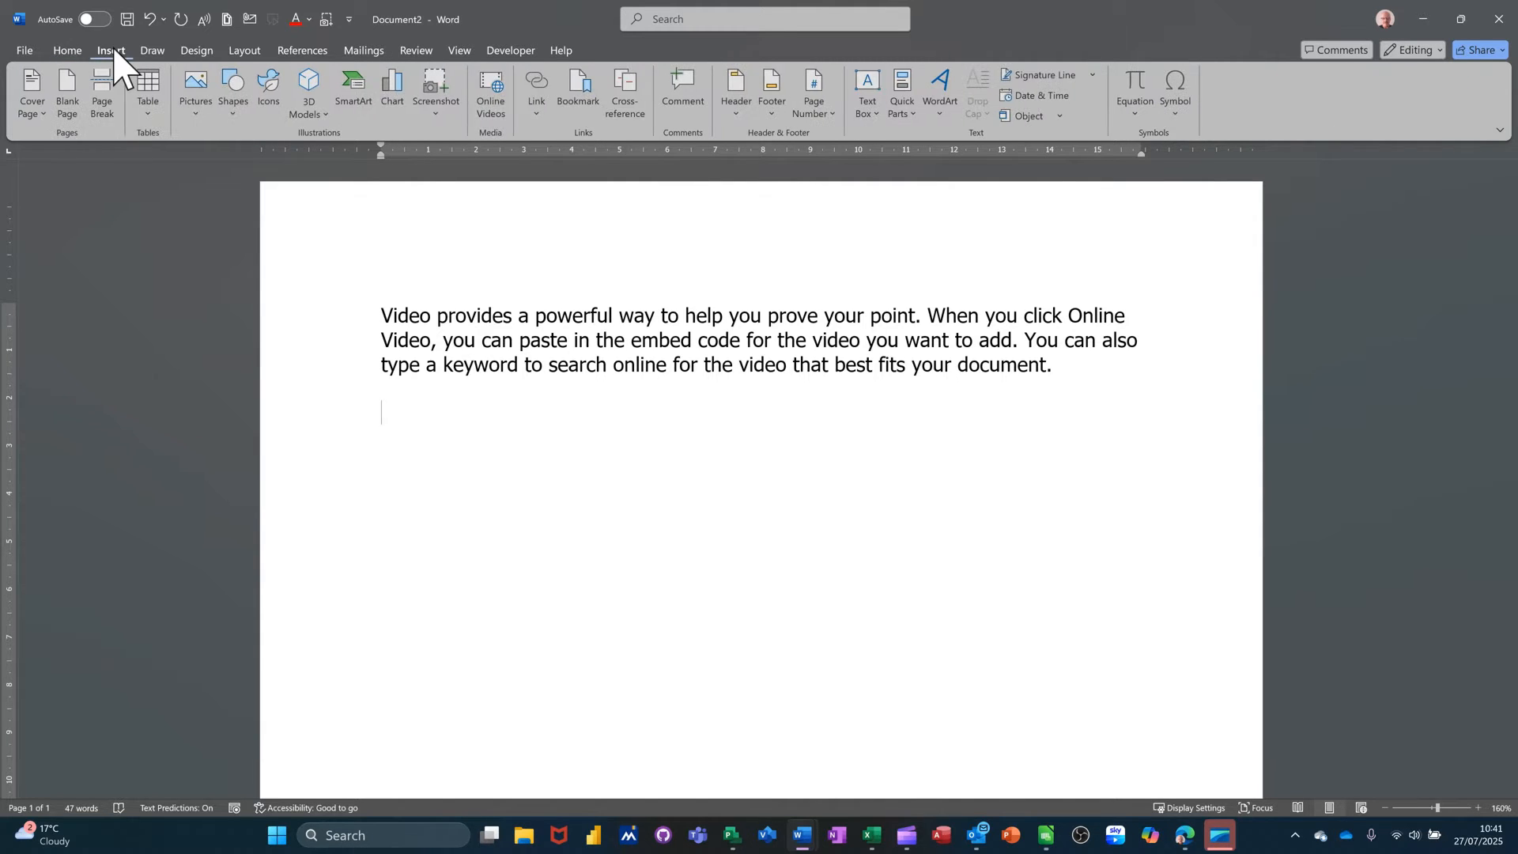
left_click(359, 88)
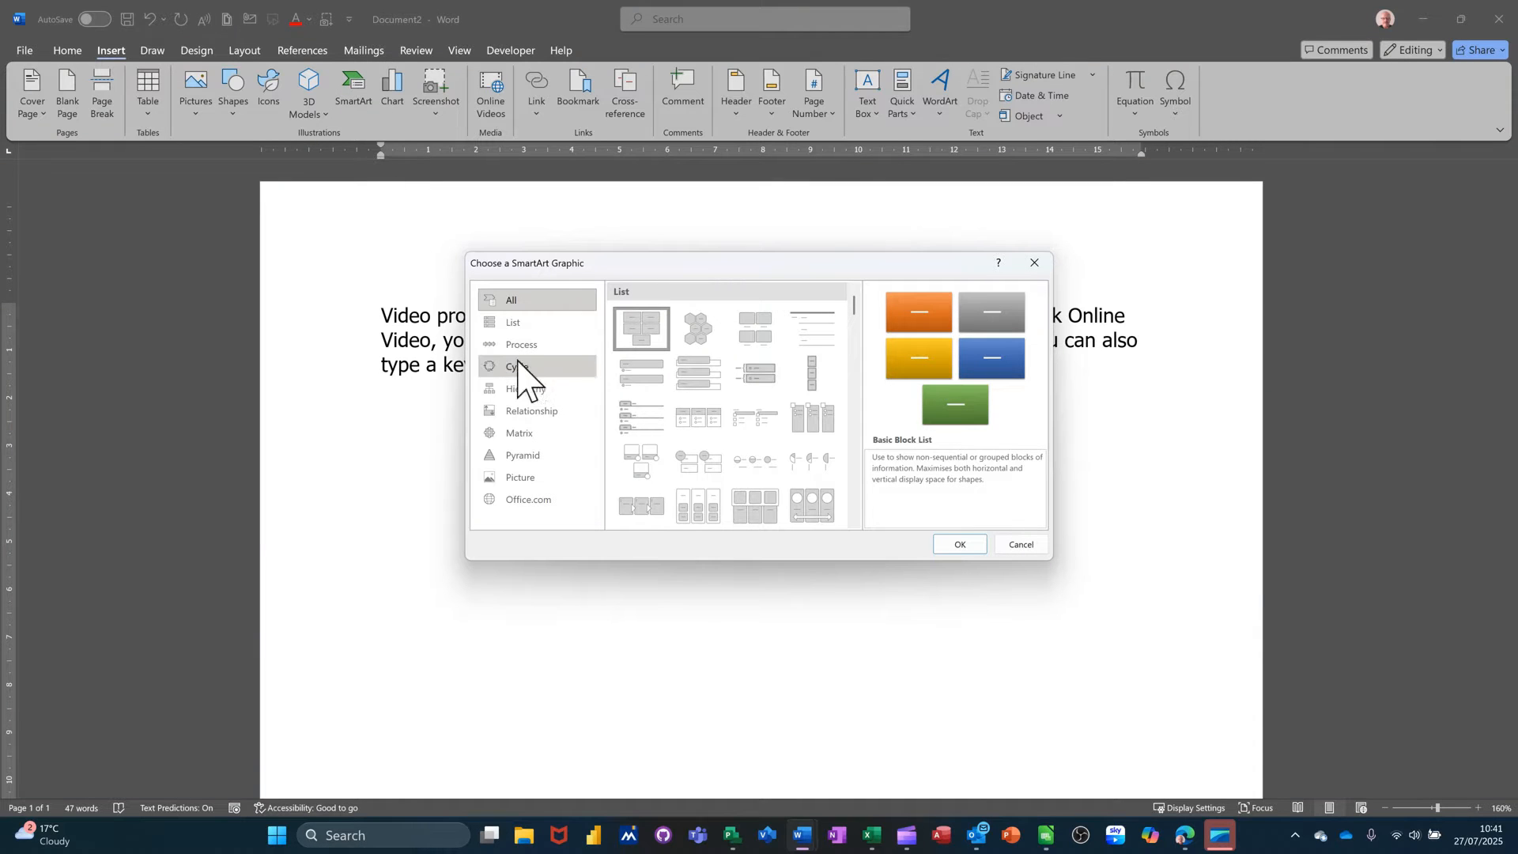
left_click(525, 391)
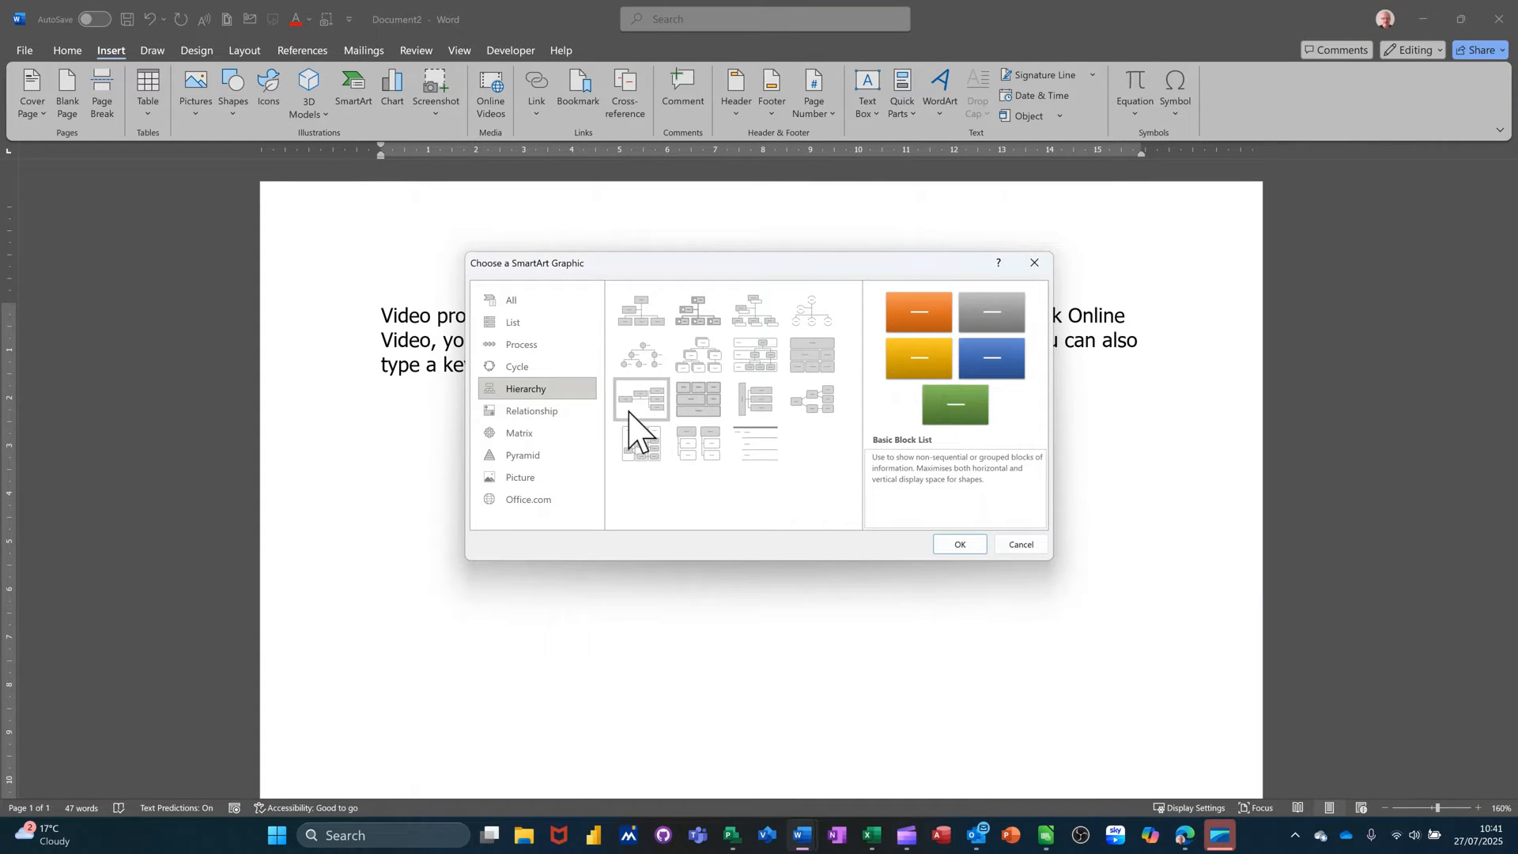
left_click(641, 320)
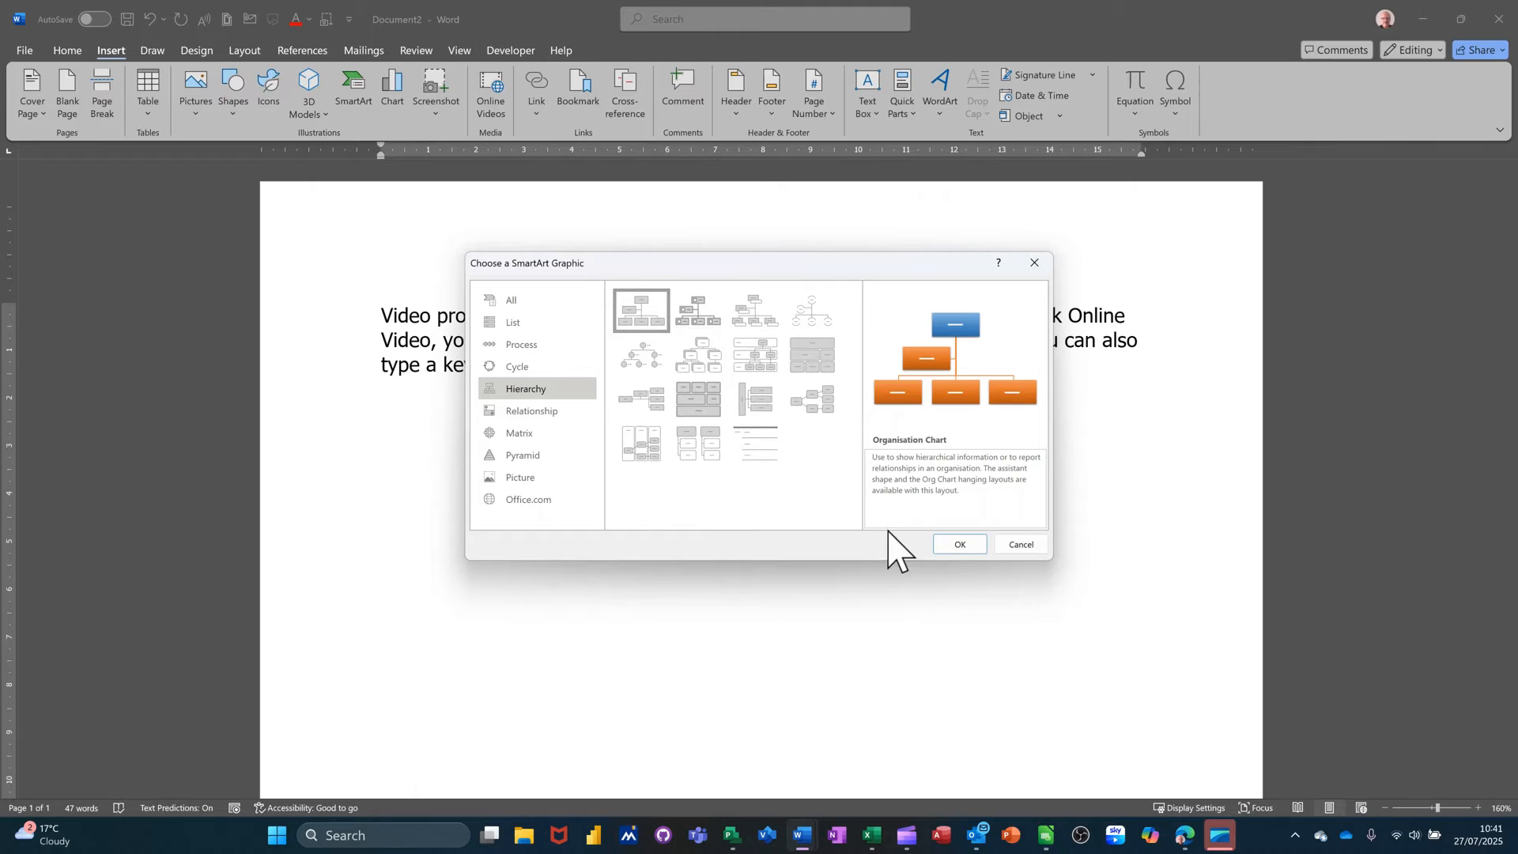
left_click(952, 545)
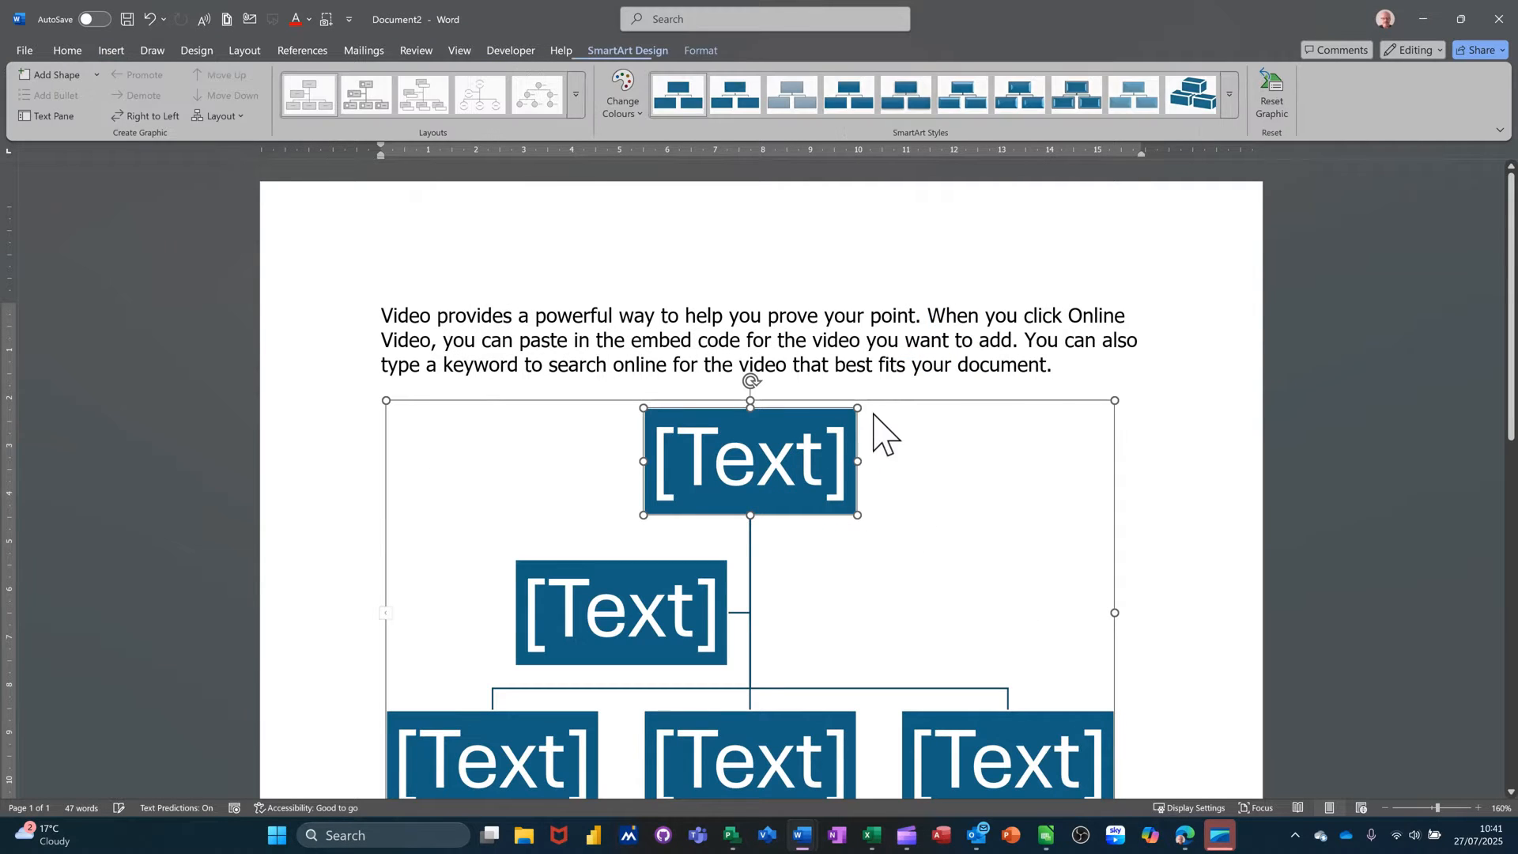
Save the whole organisation chart as an AutoText entry named org, redefining the existing entry, and undo the chart's insertion in the document
left_click(900, 400)
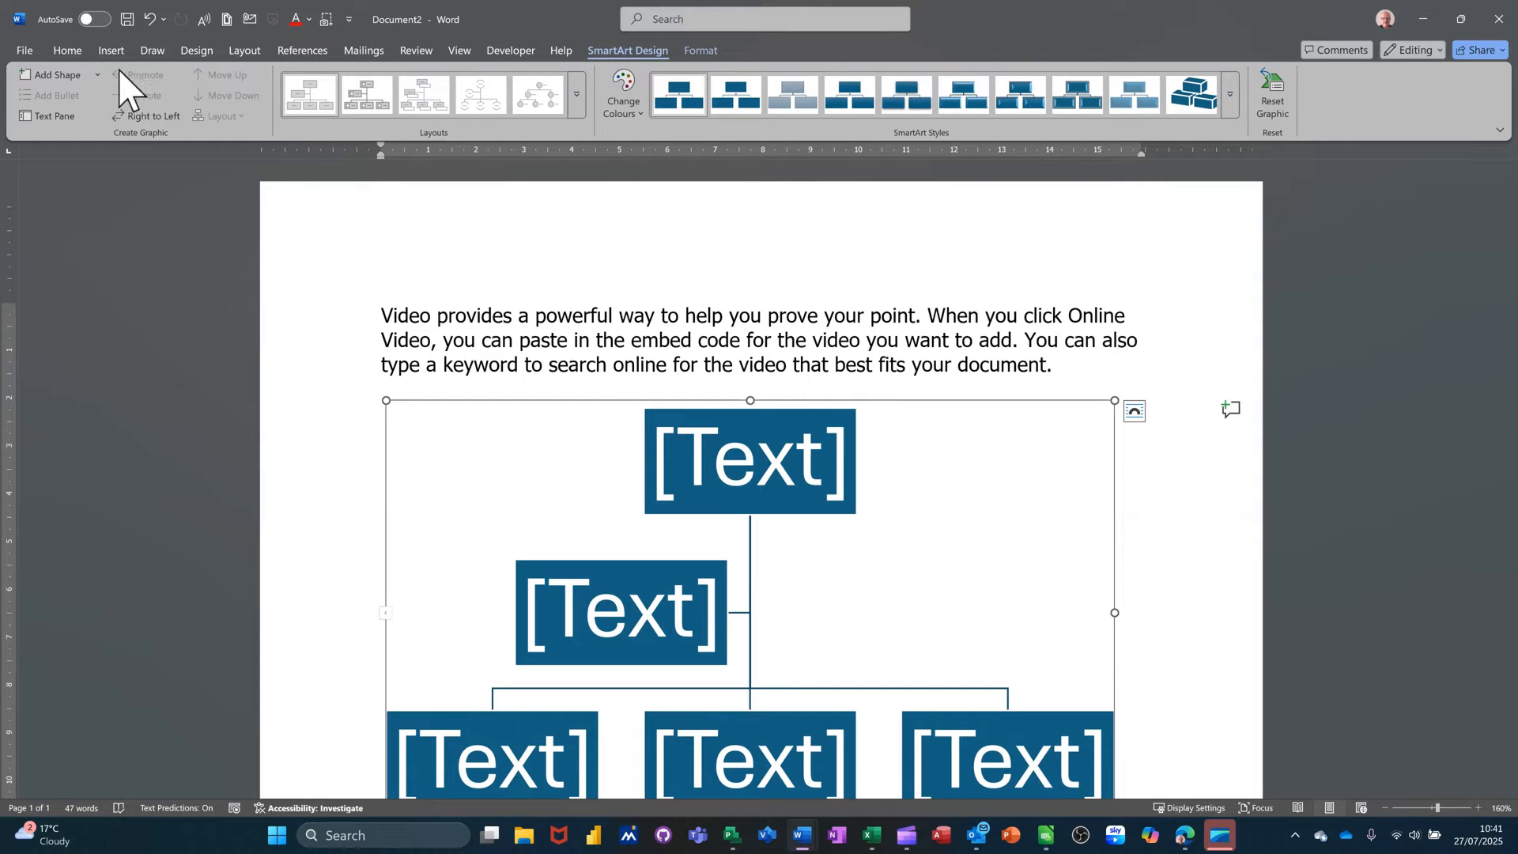
left_click(111, 50)
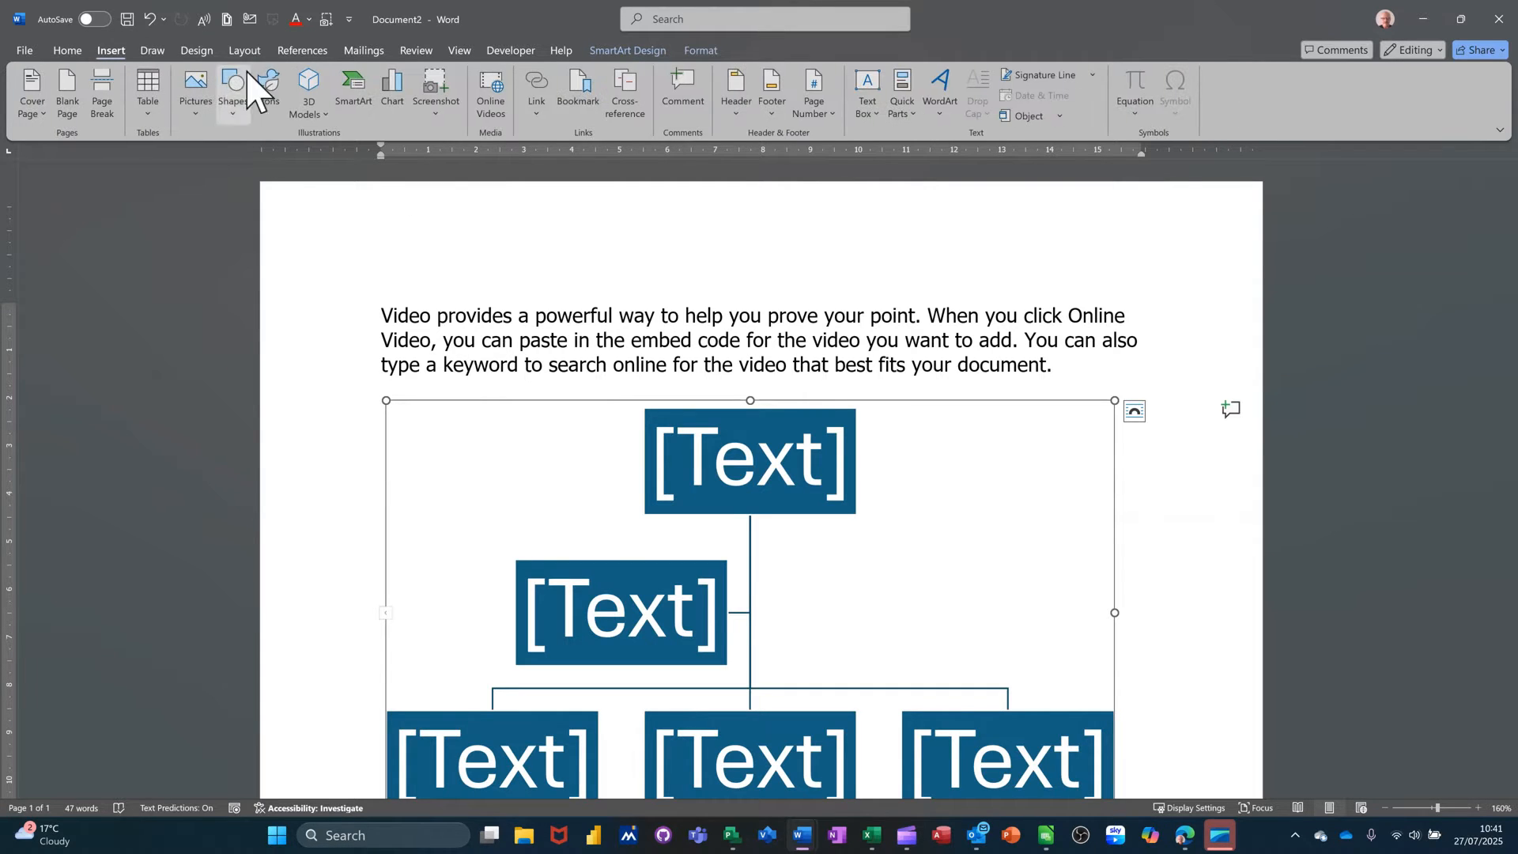
left_click(908, 117)
mouse_move(941, 141)
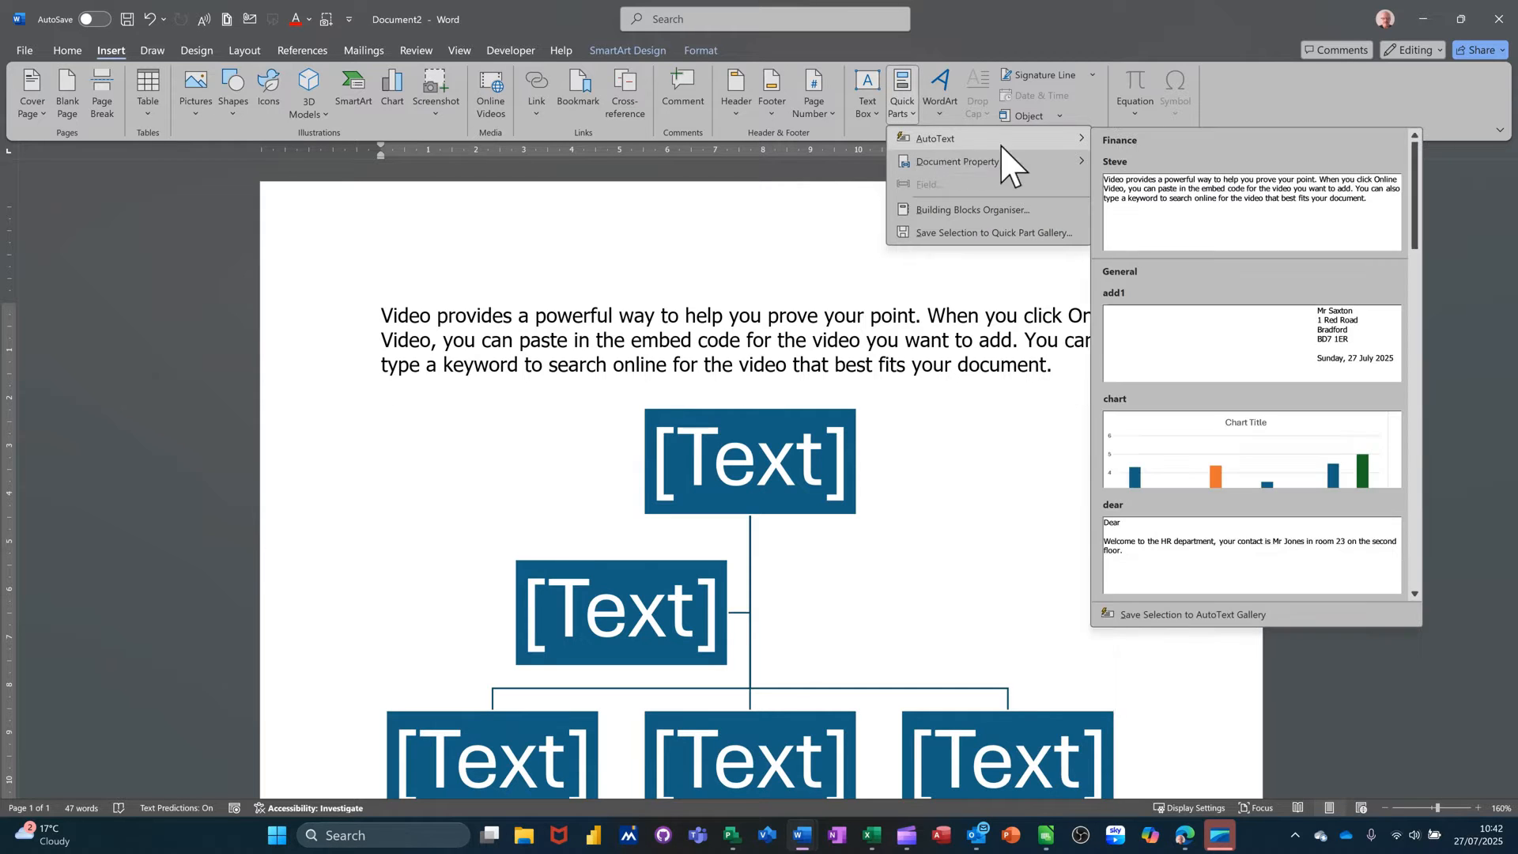
left_click(1176, 613)
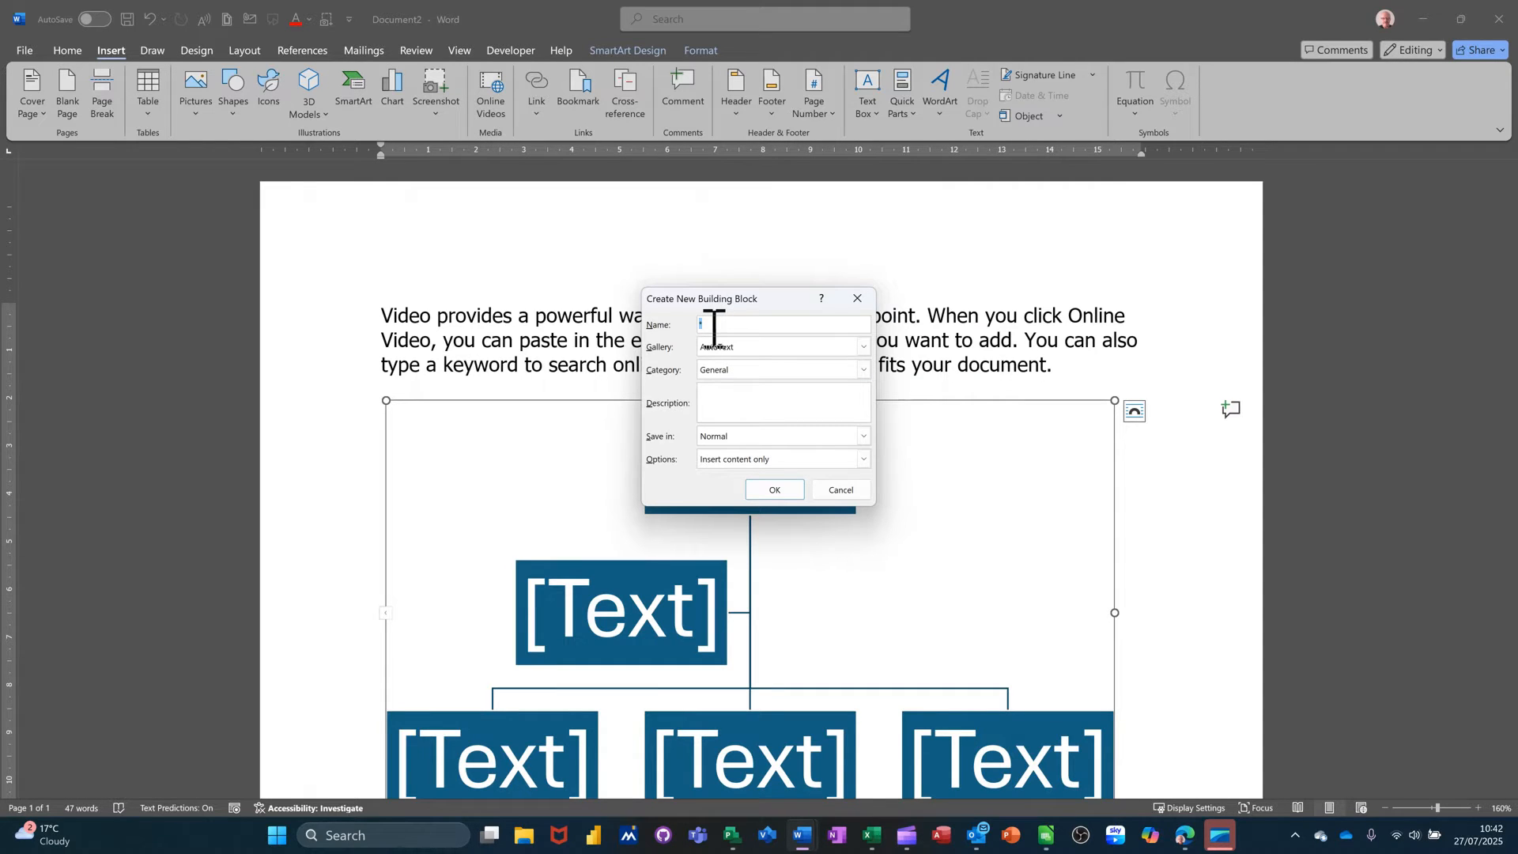
type("org")
left_click(772, 490)
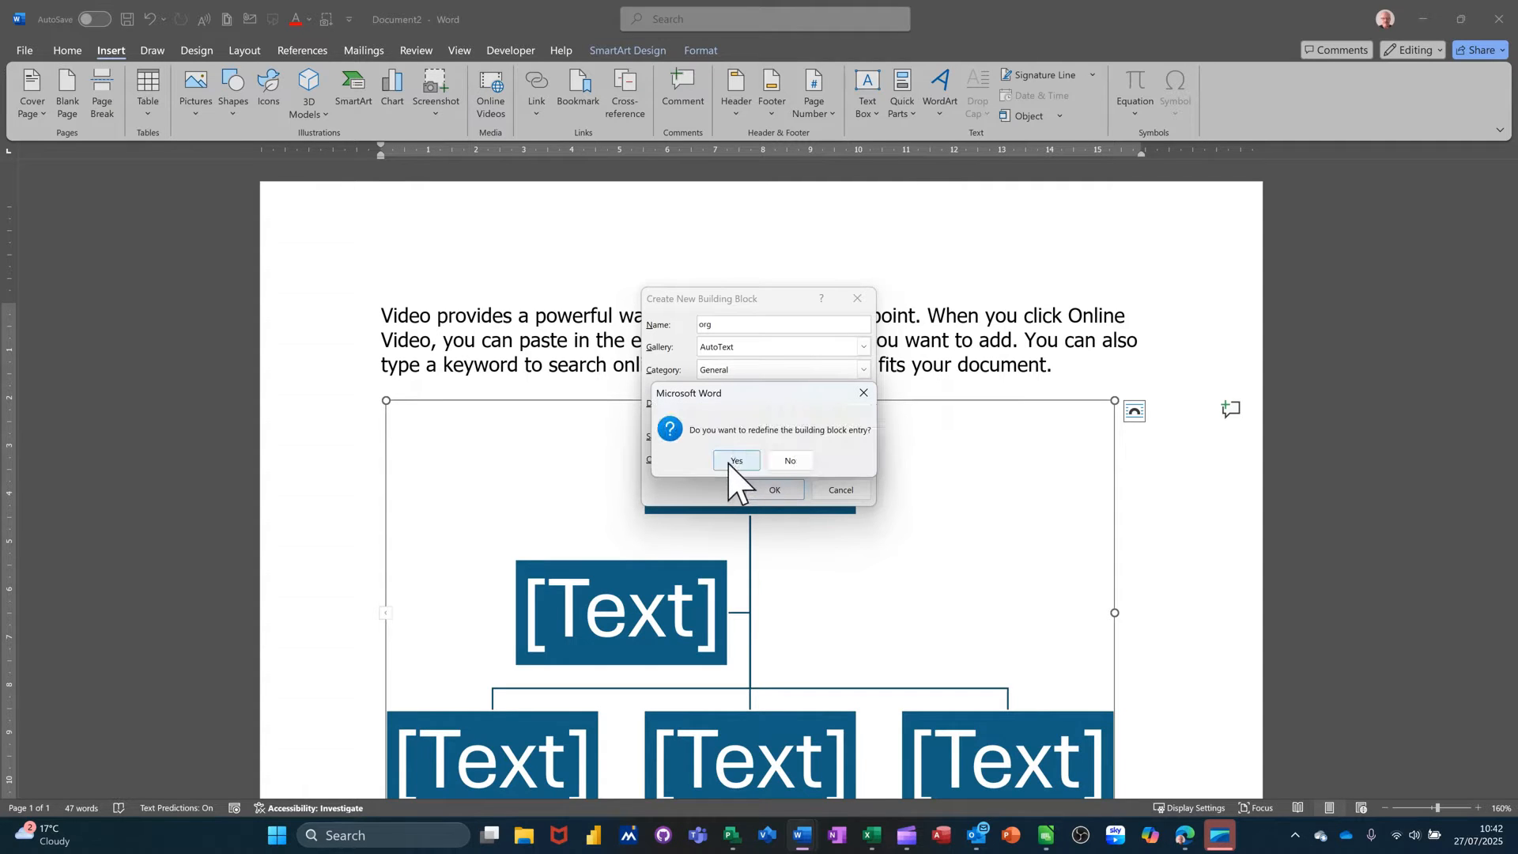
left_click(735, 461)
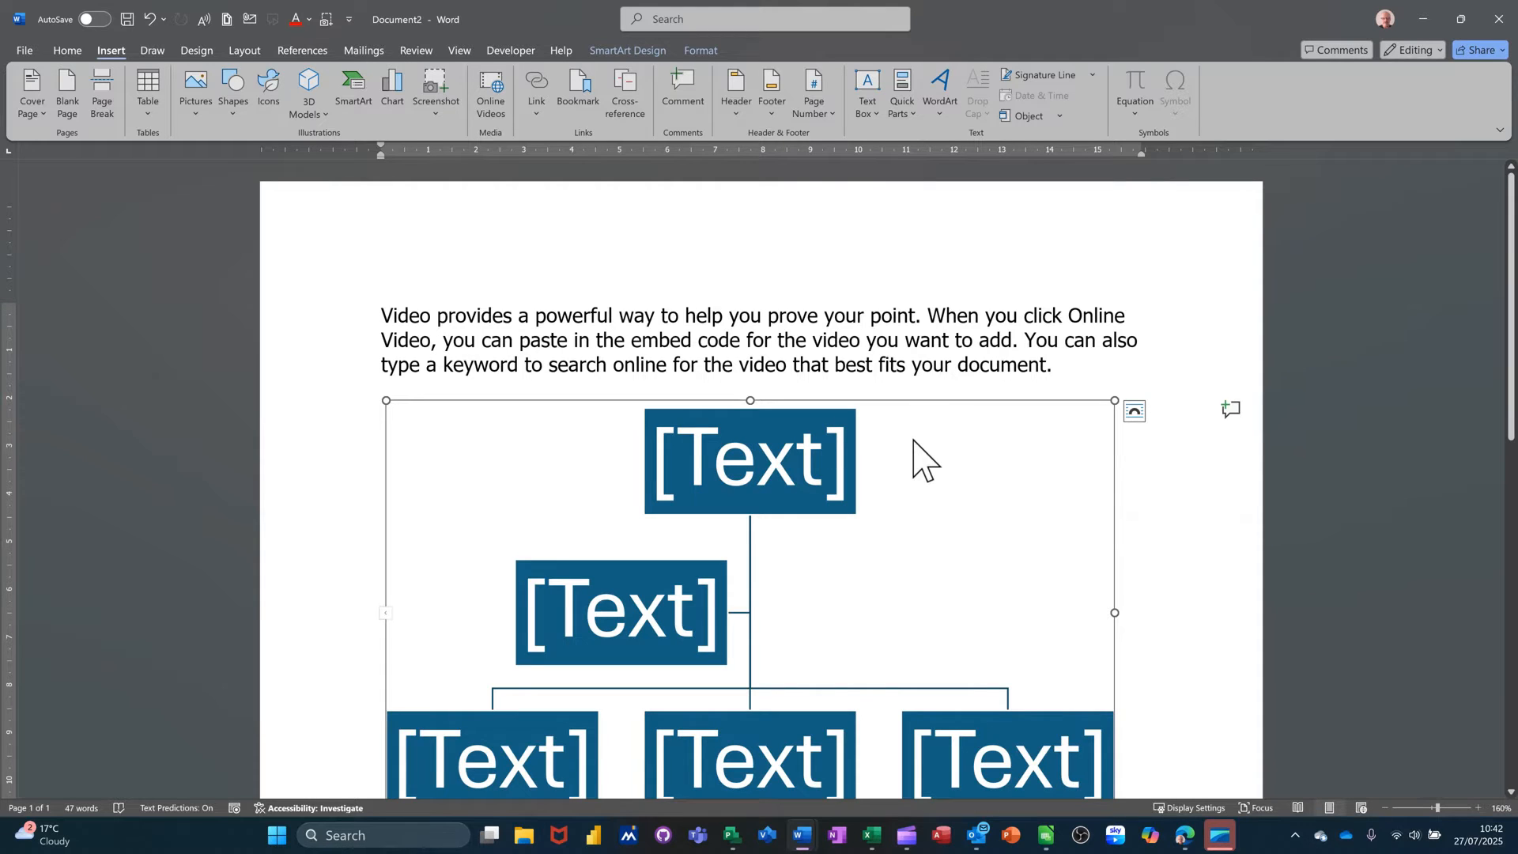
key("ctrl+z")
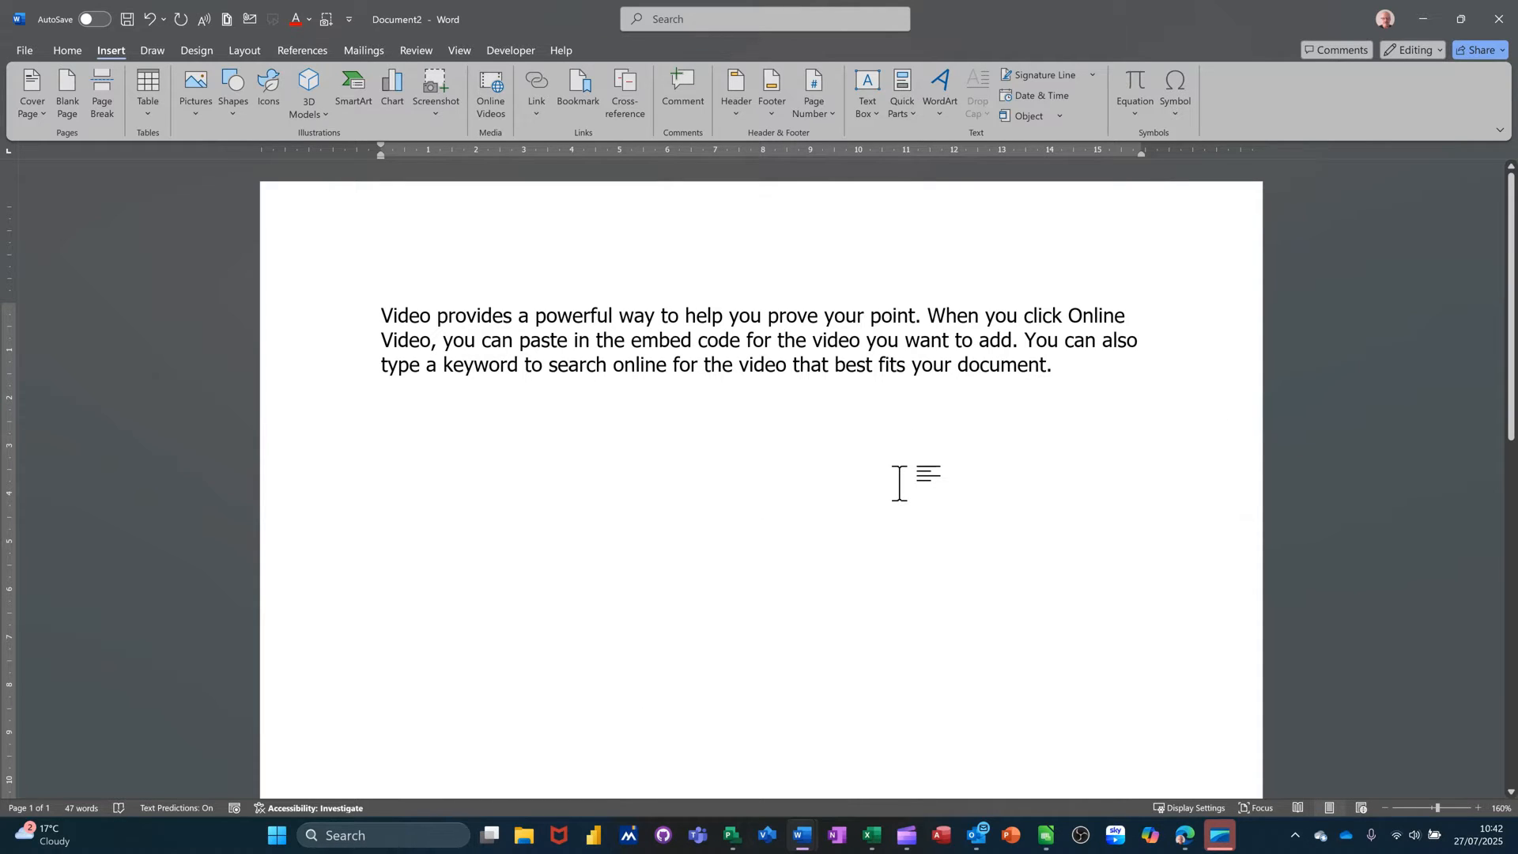
Insert the organisation chart below the paragraph from the AutoText entry org, and undo that insertion
type("org")
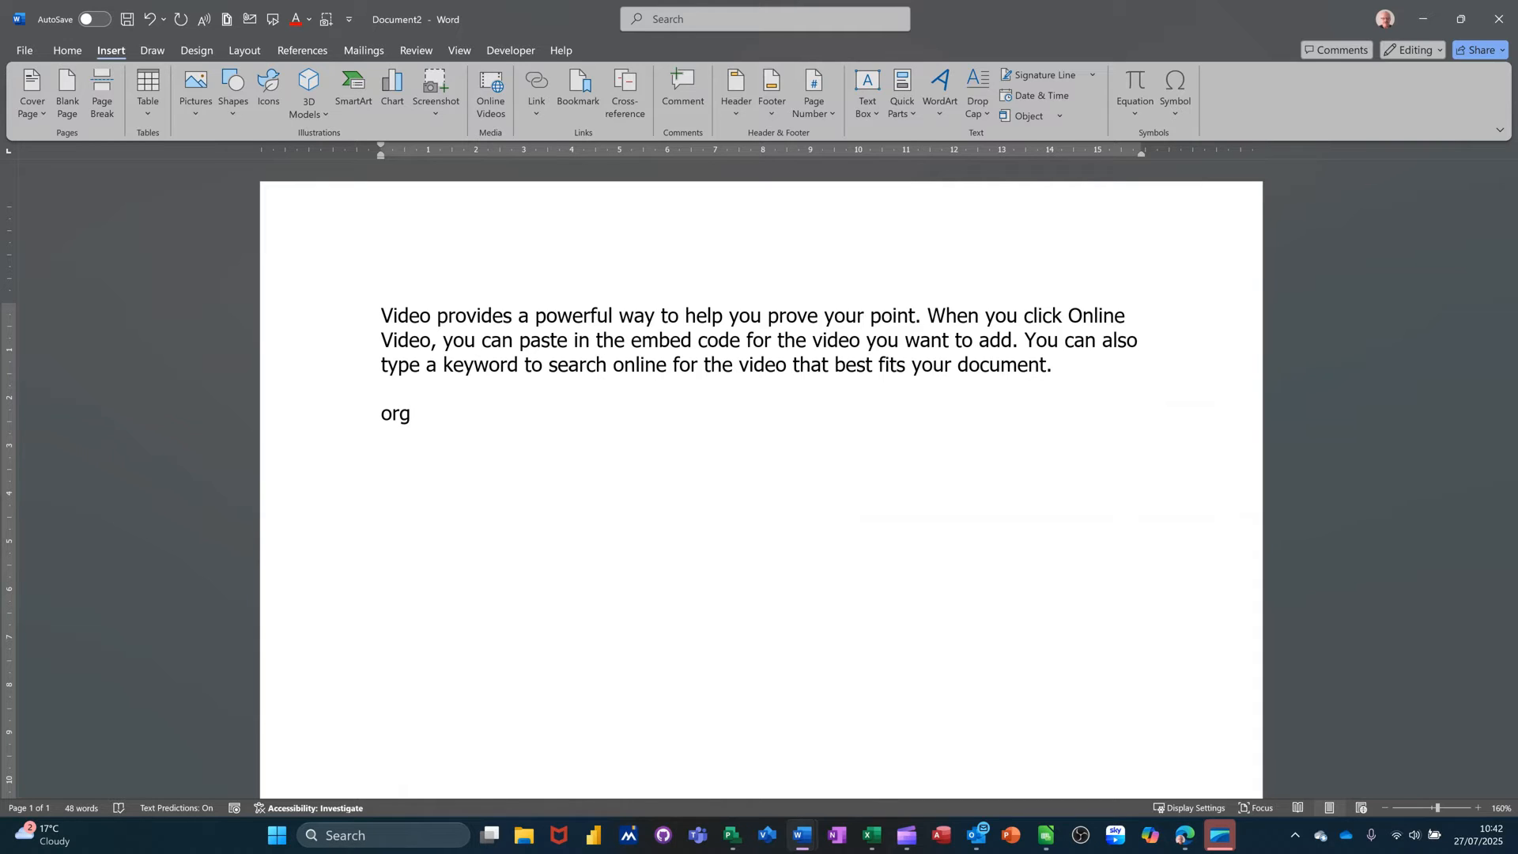
key("F3")
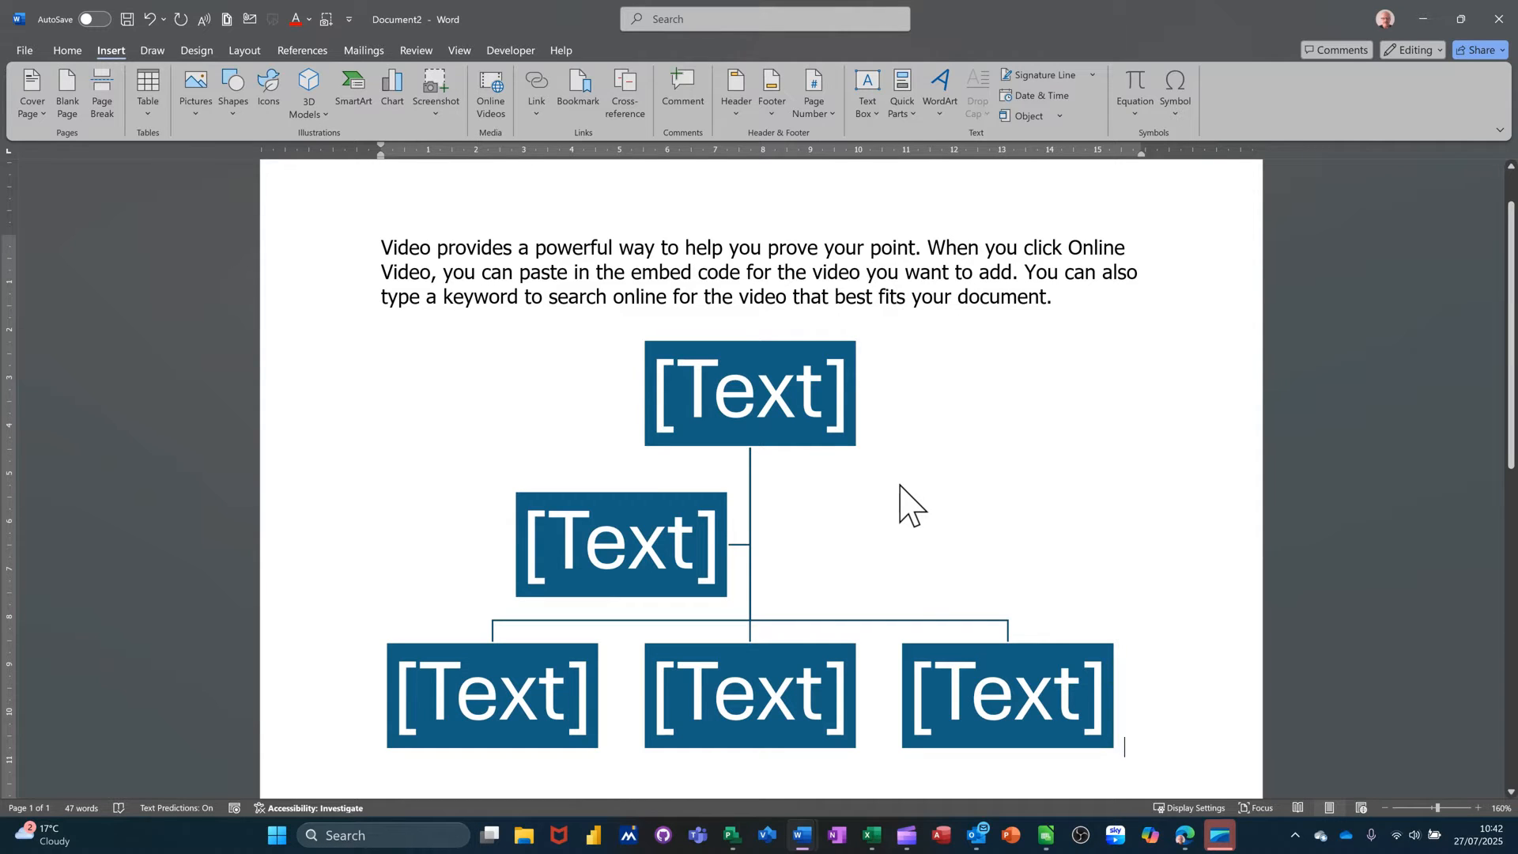
left_click(805, 433)
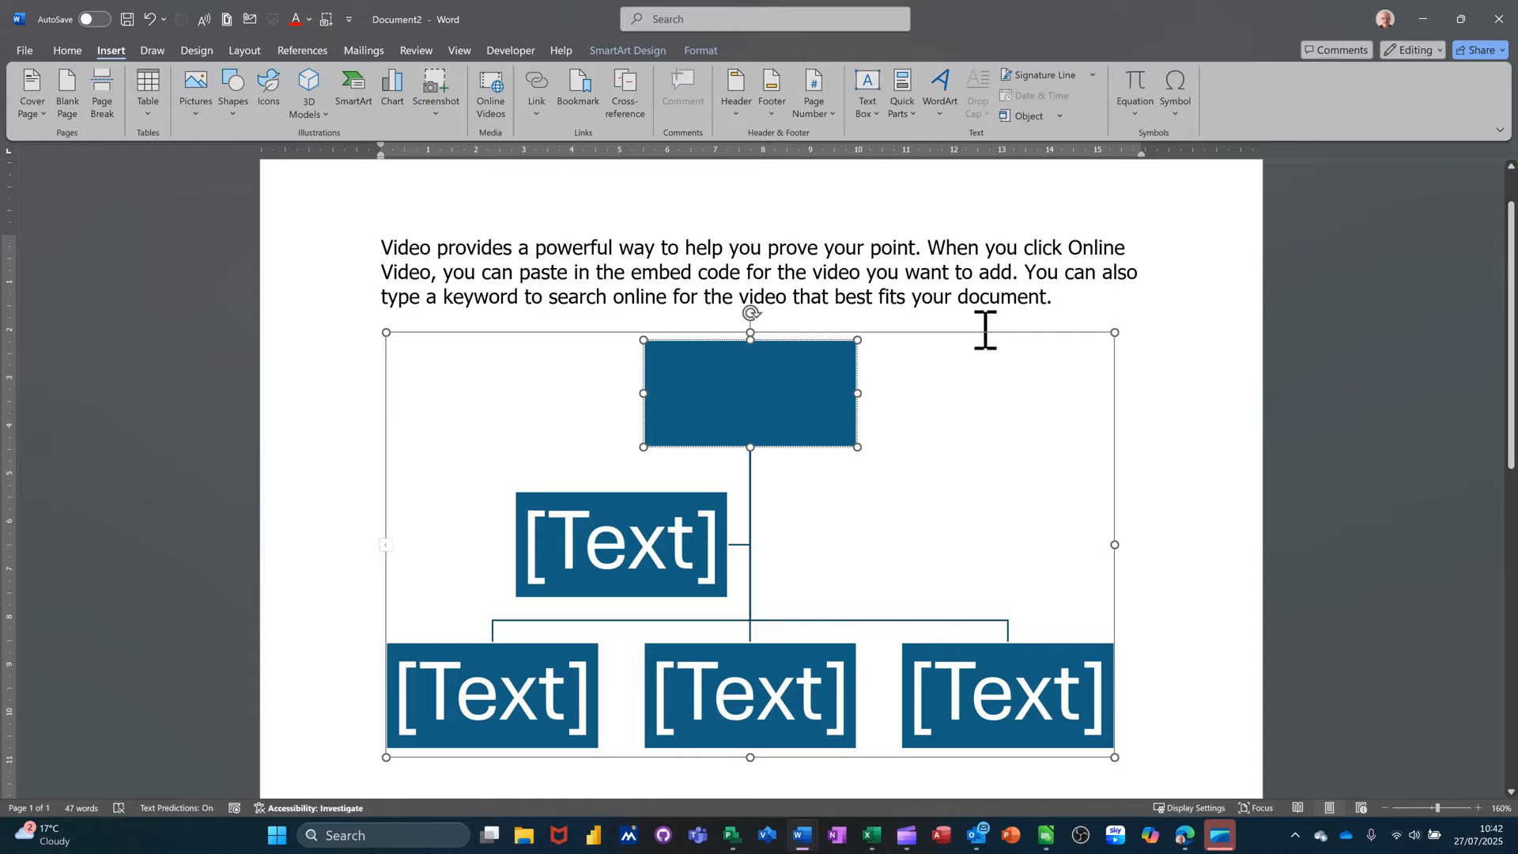
left_click(983, 329)
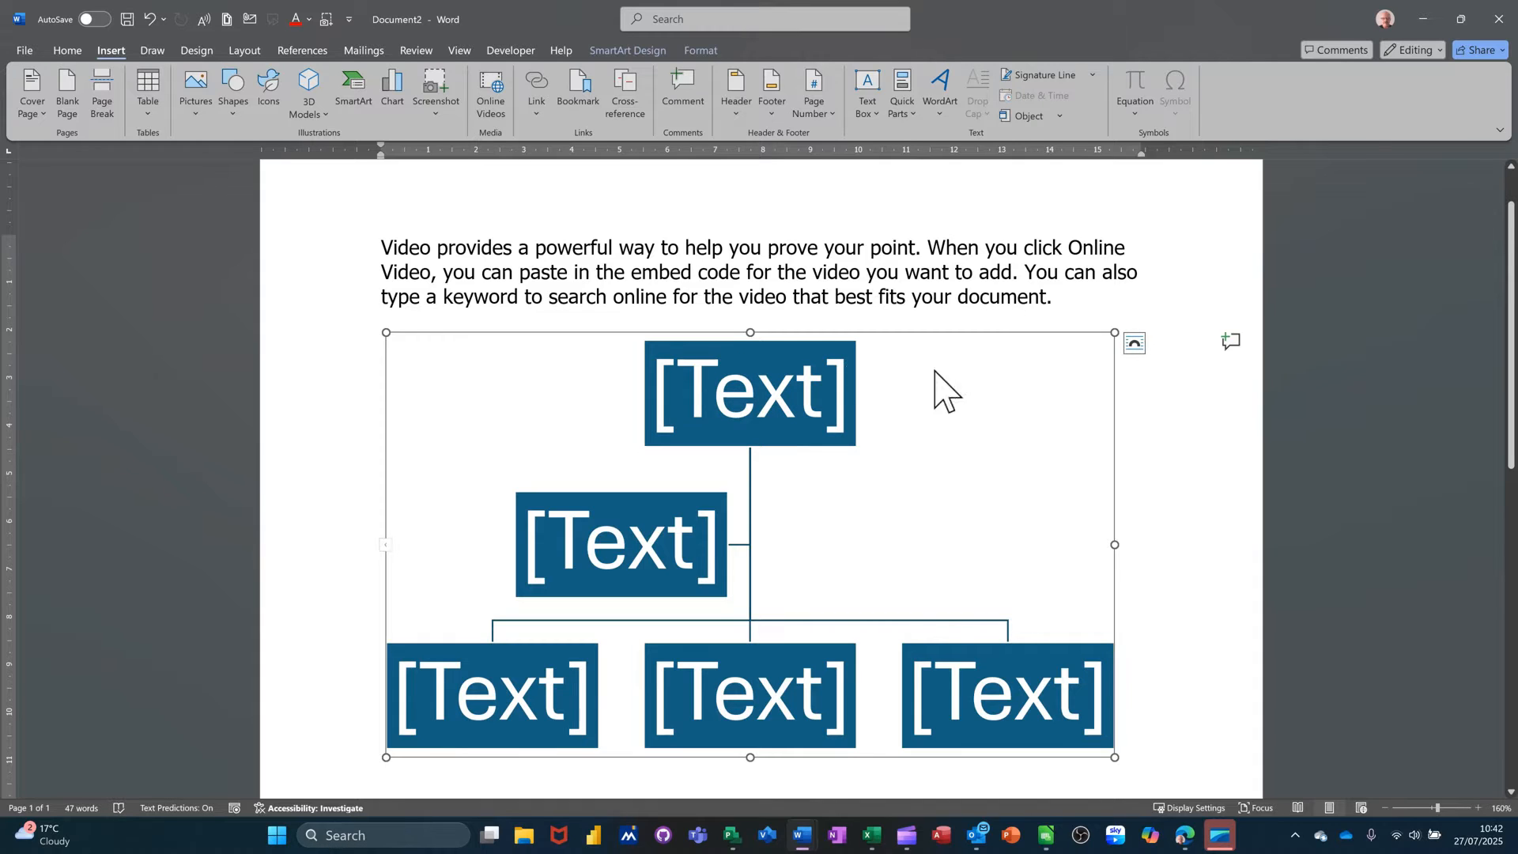
key("ctrl+z")
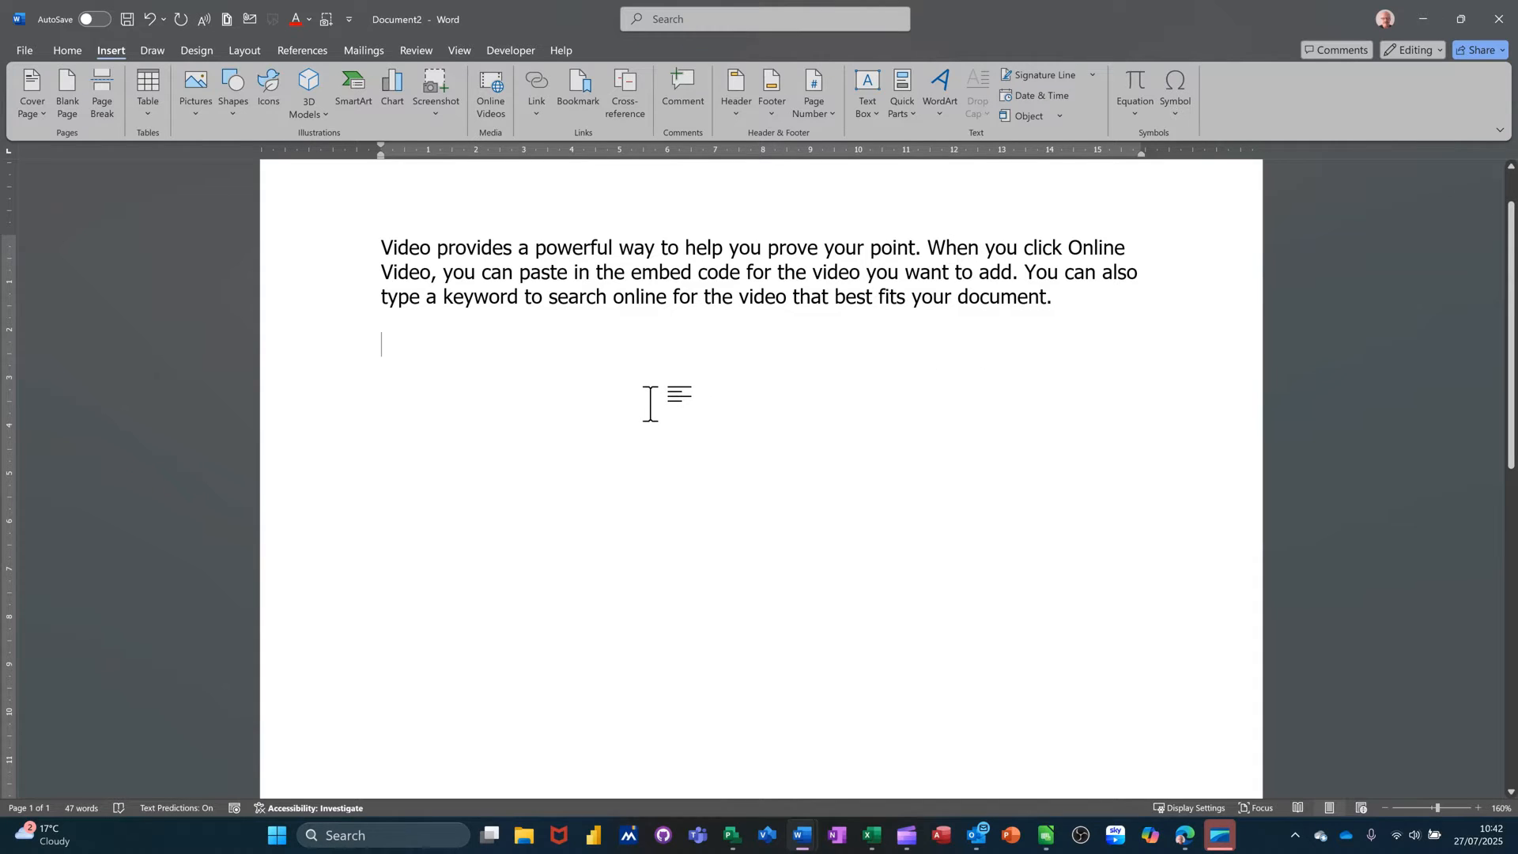
Insert a clustered column chart below the paragraph and close its data sheet
left_click(394, 93)
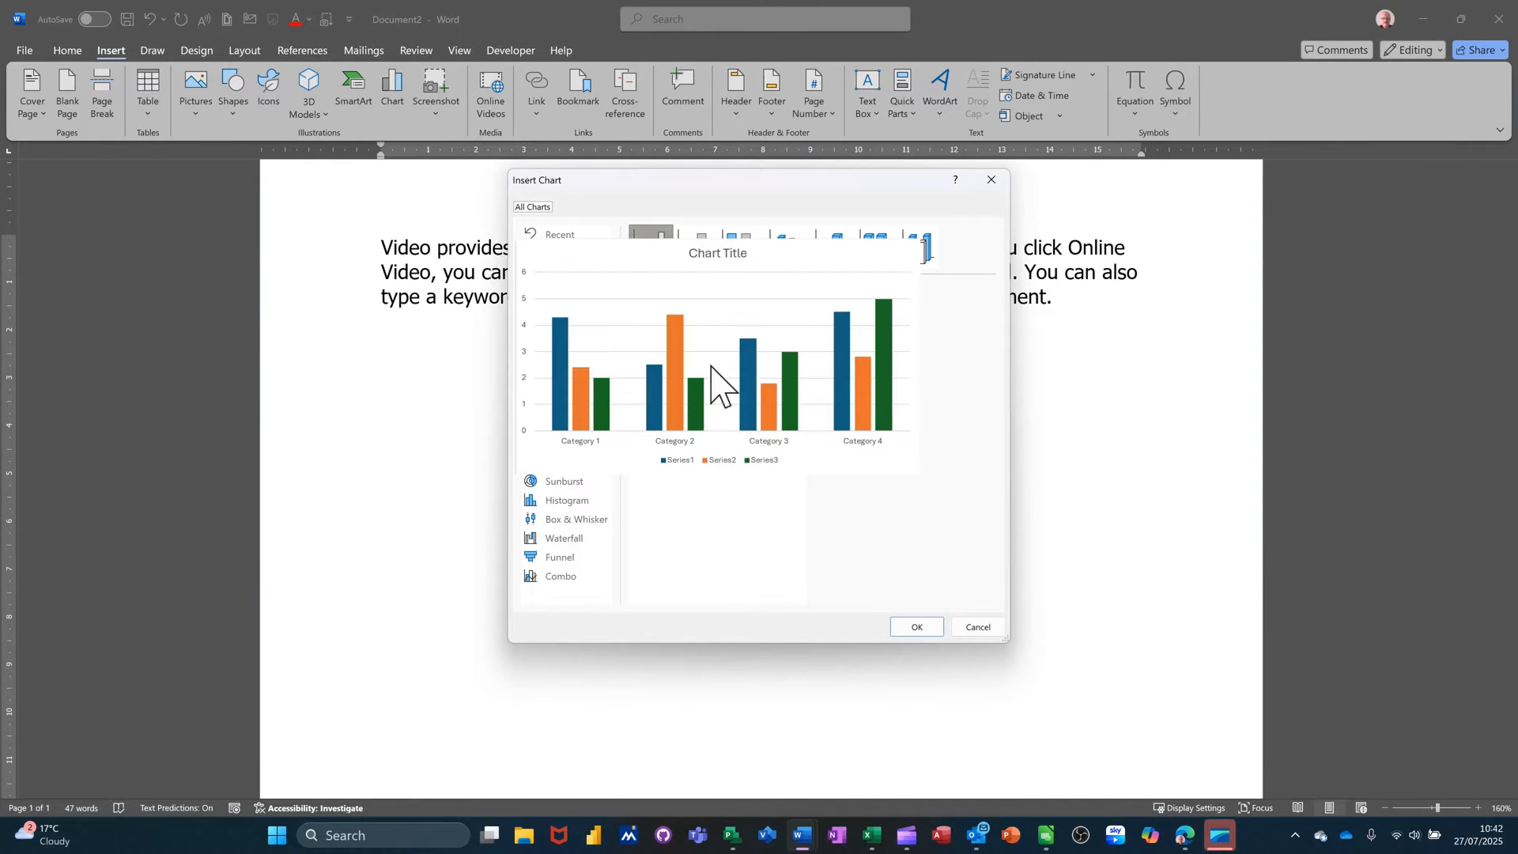
double_click(732, 390)
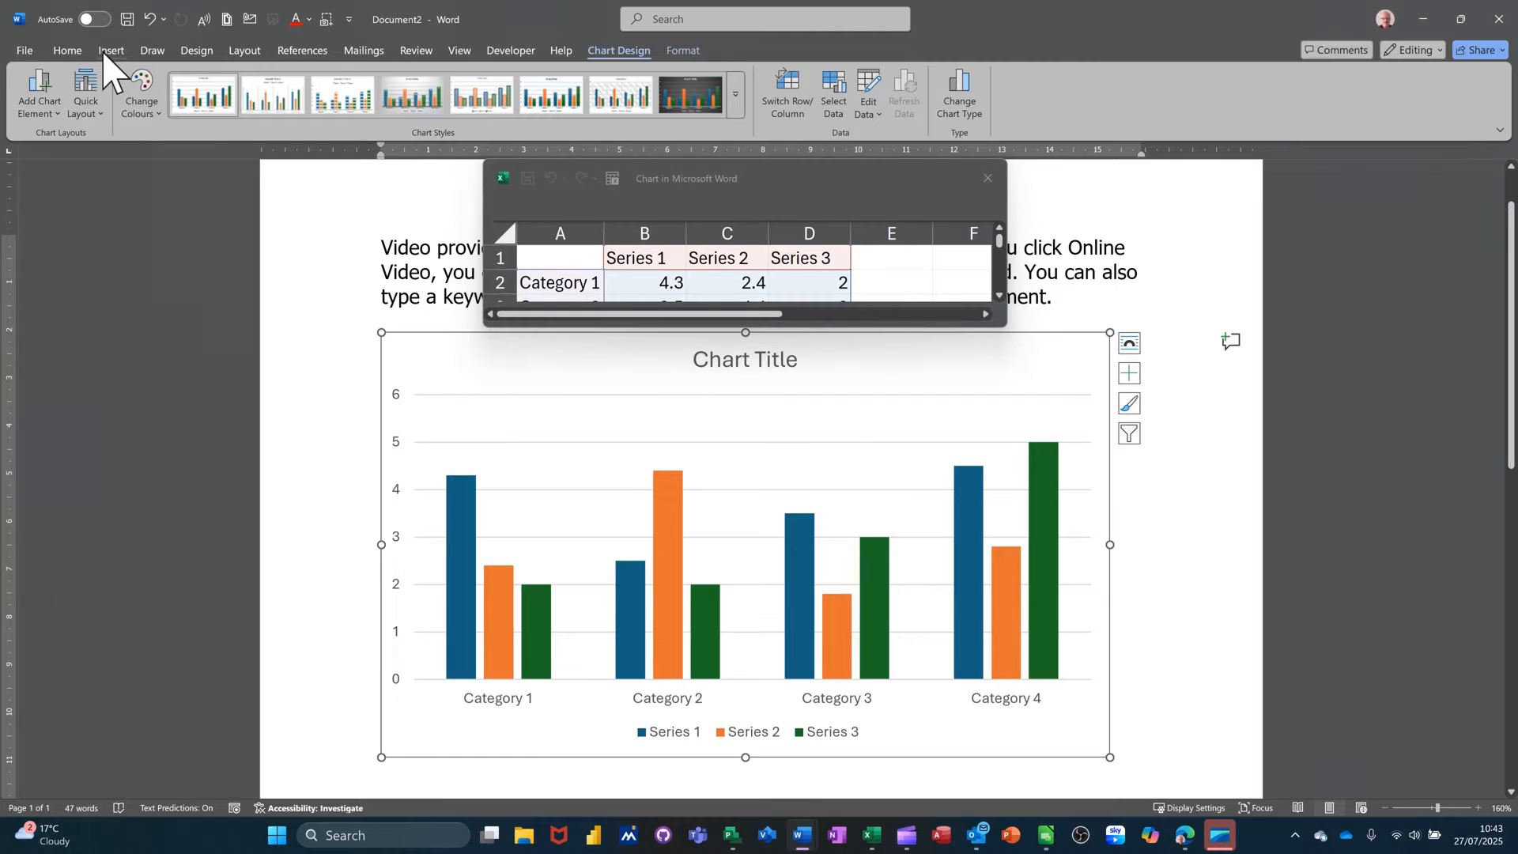
left_click(987, 179)
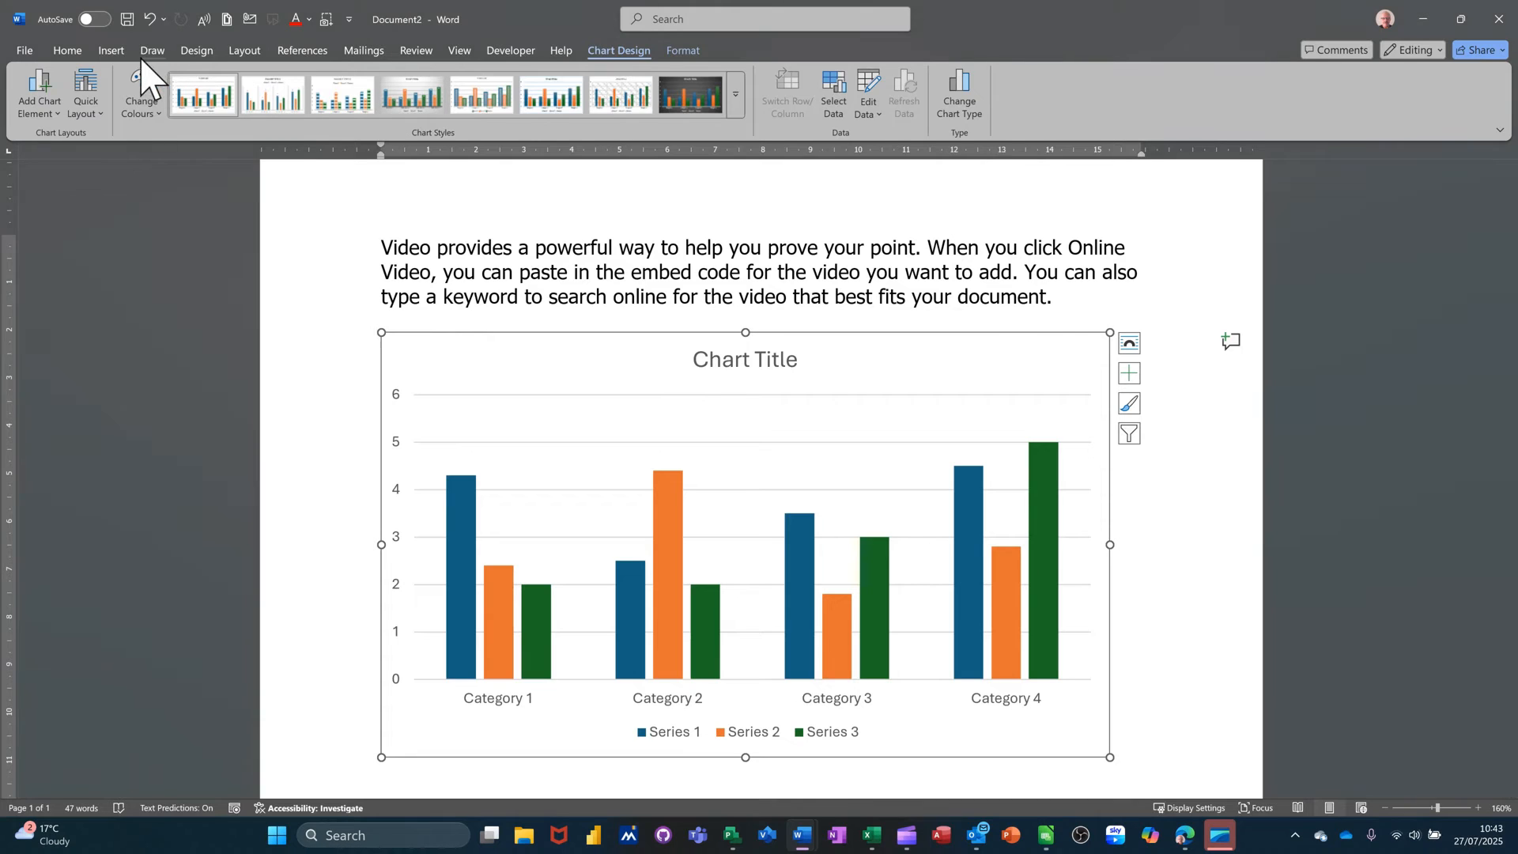
Save the column chart as an AutoText entry named Graph in the Finance category, and undo the chart's insertion in the document
left_click(111, 51)
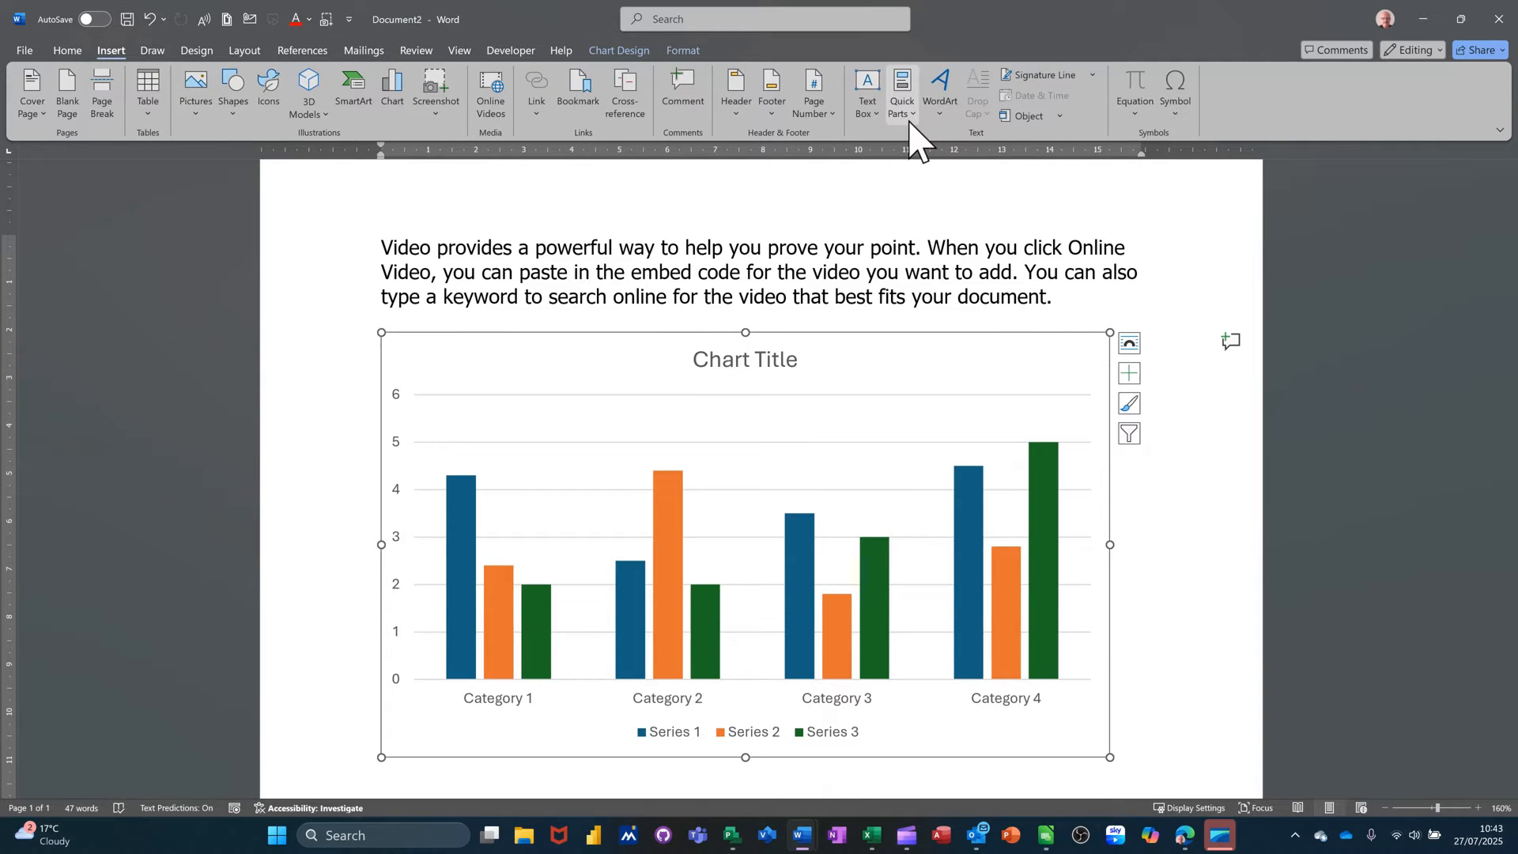
left_click(907, 115)
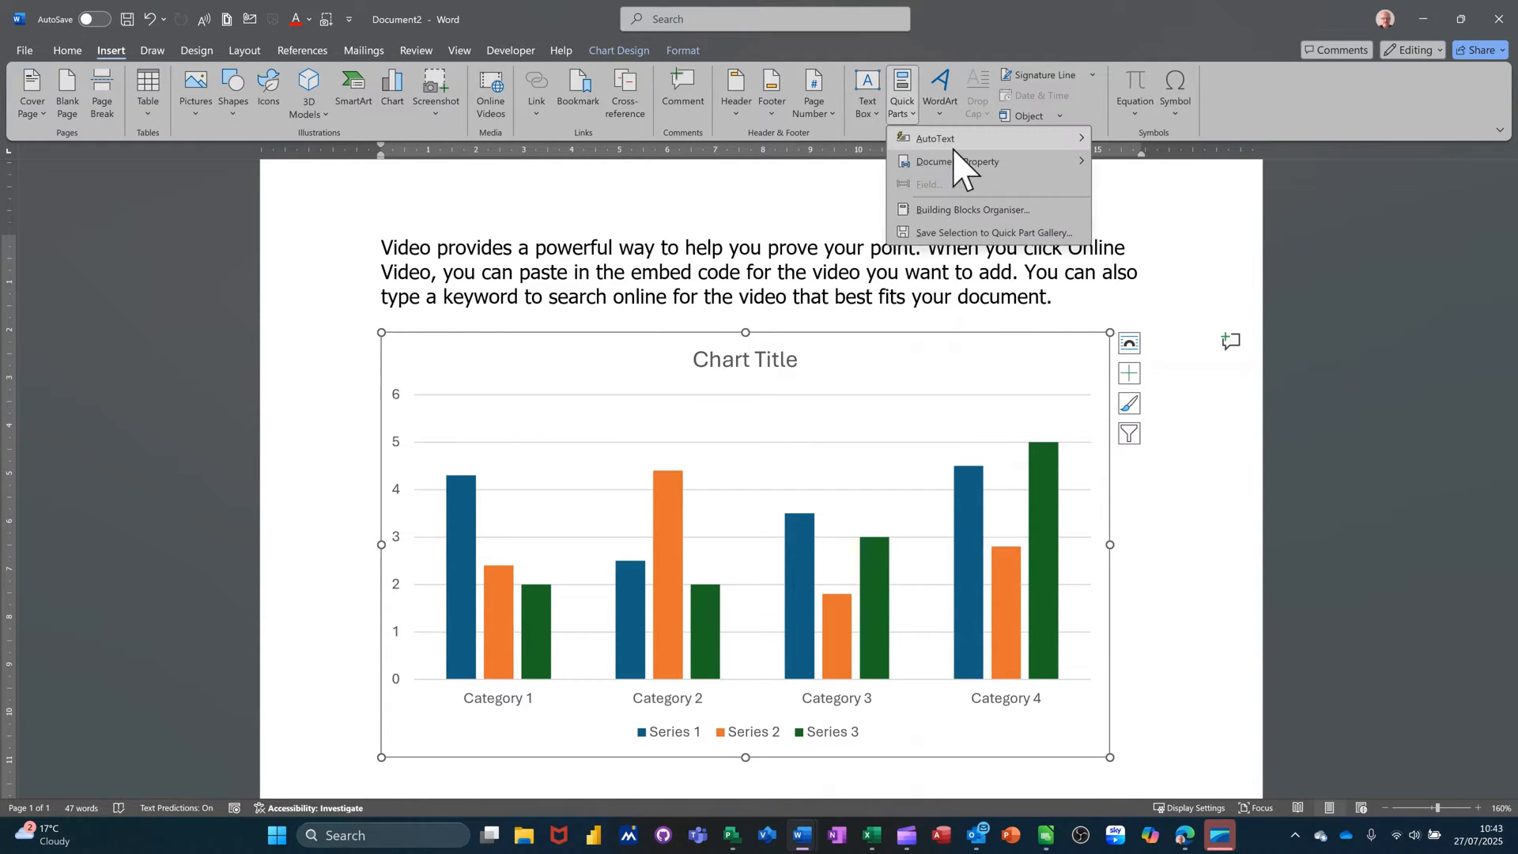
mouse_move(961, 143)
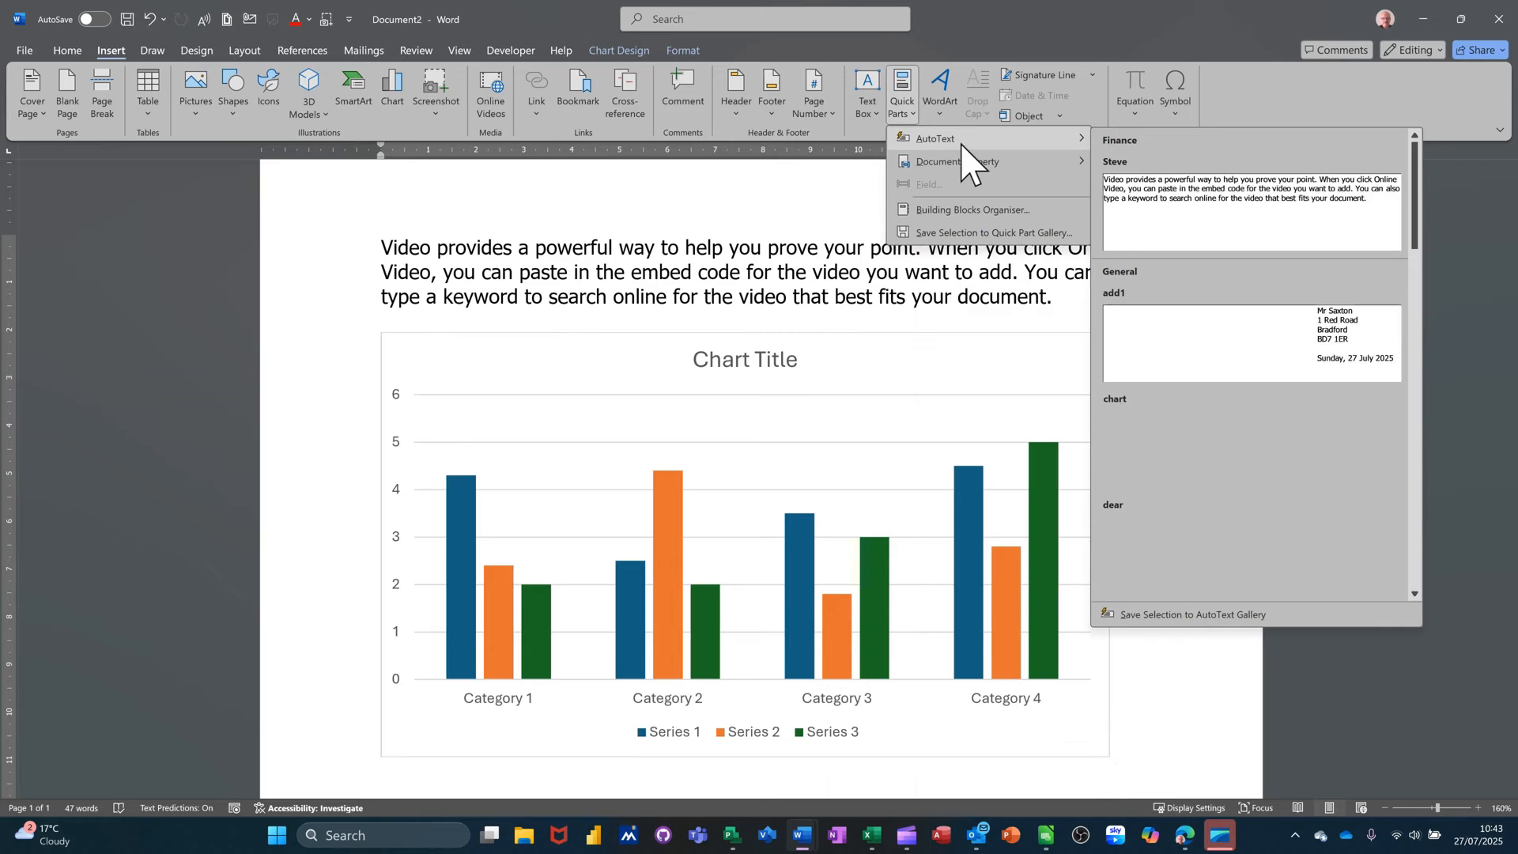
left_click(1153, 616)
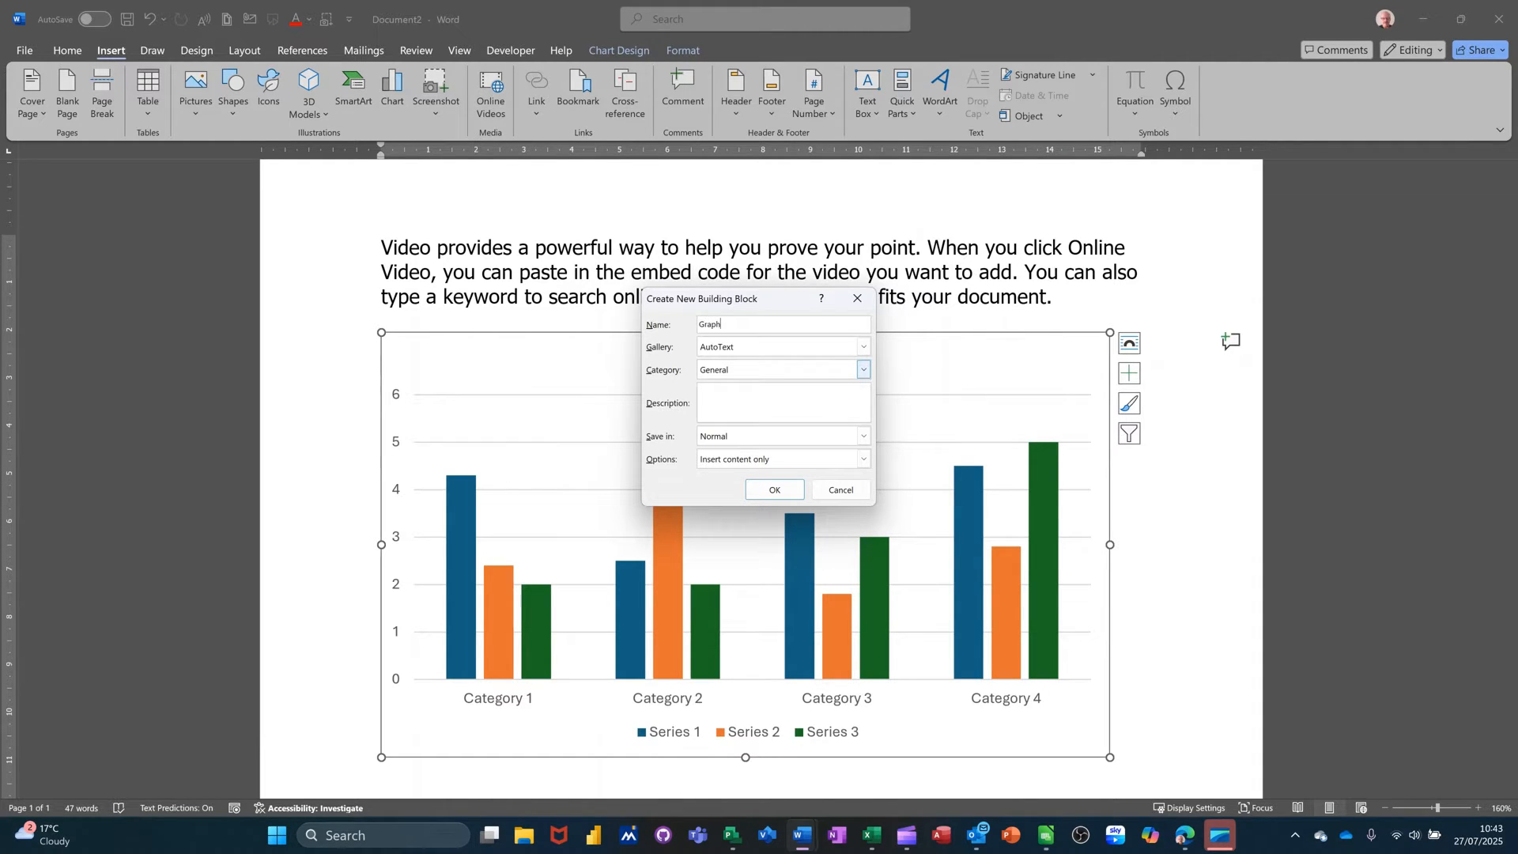
left_click(863, 370)
left_click(799, 385)
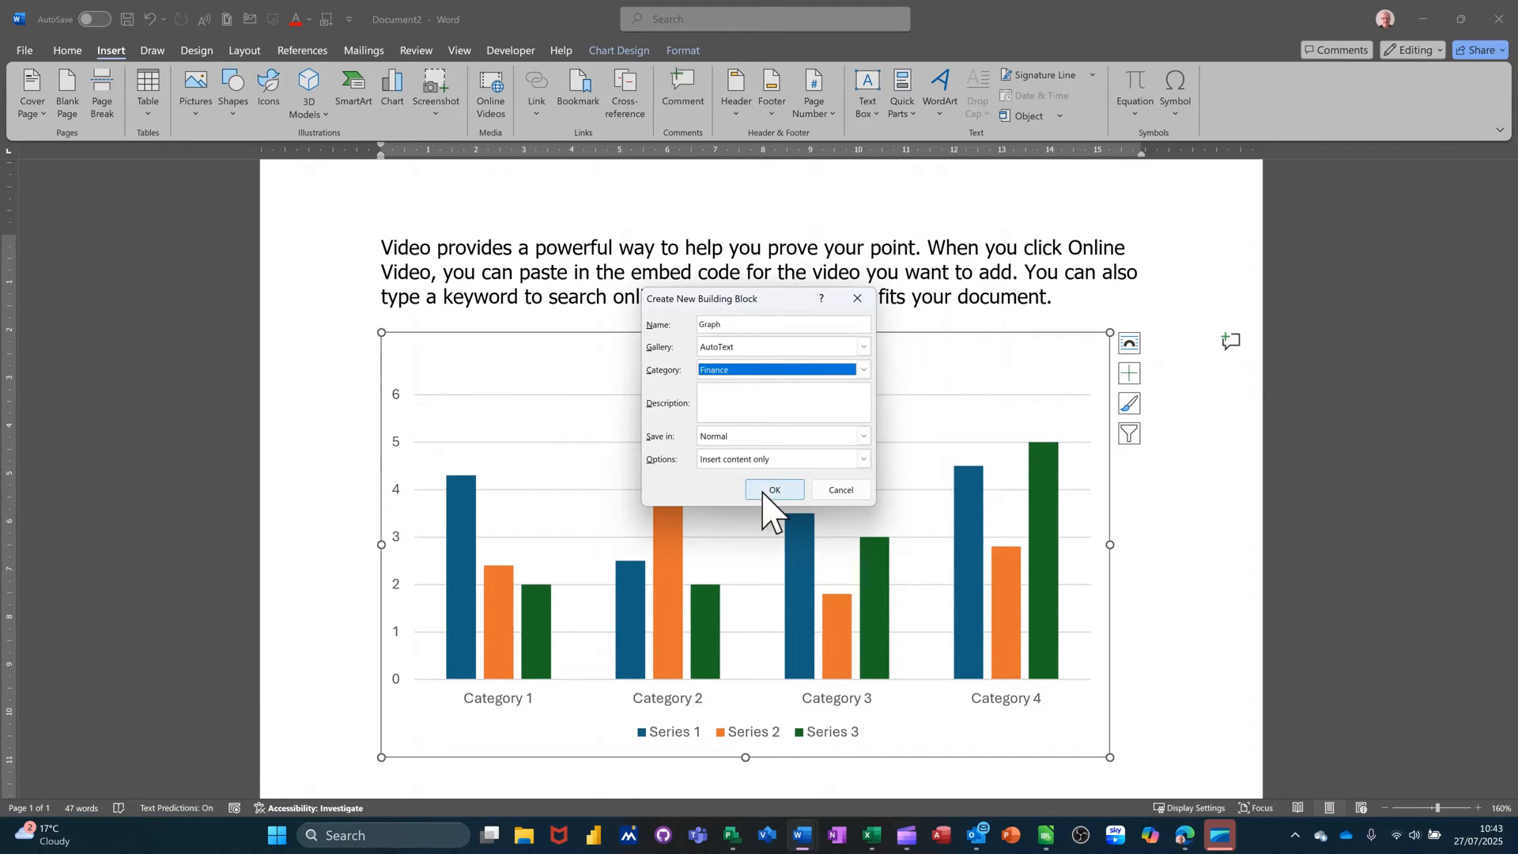
left_click(771, 490)
key("ctrl+z")
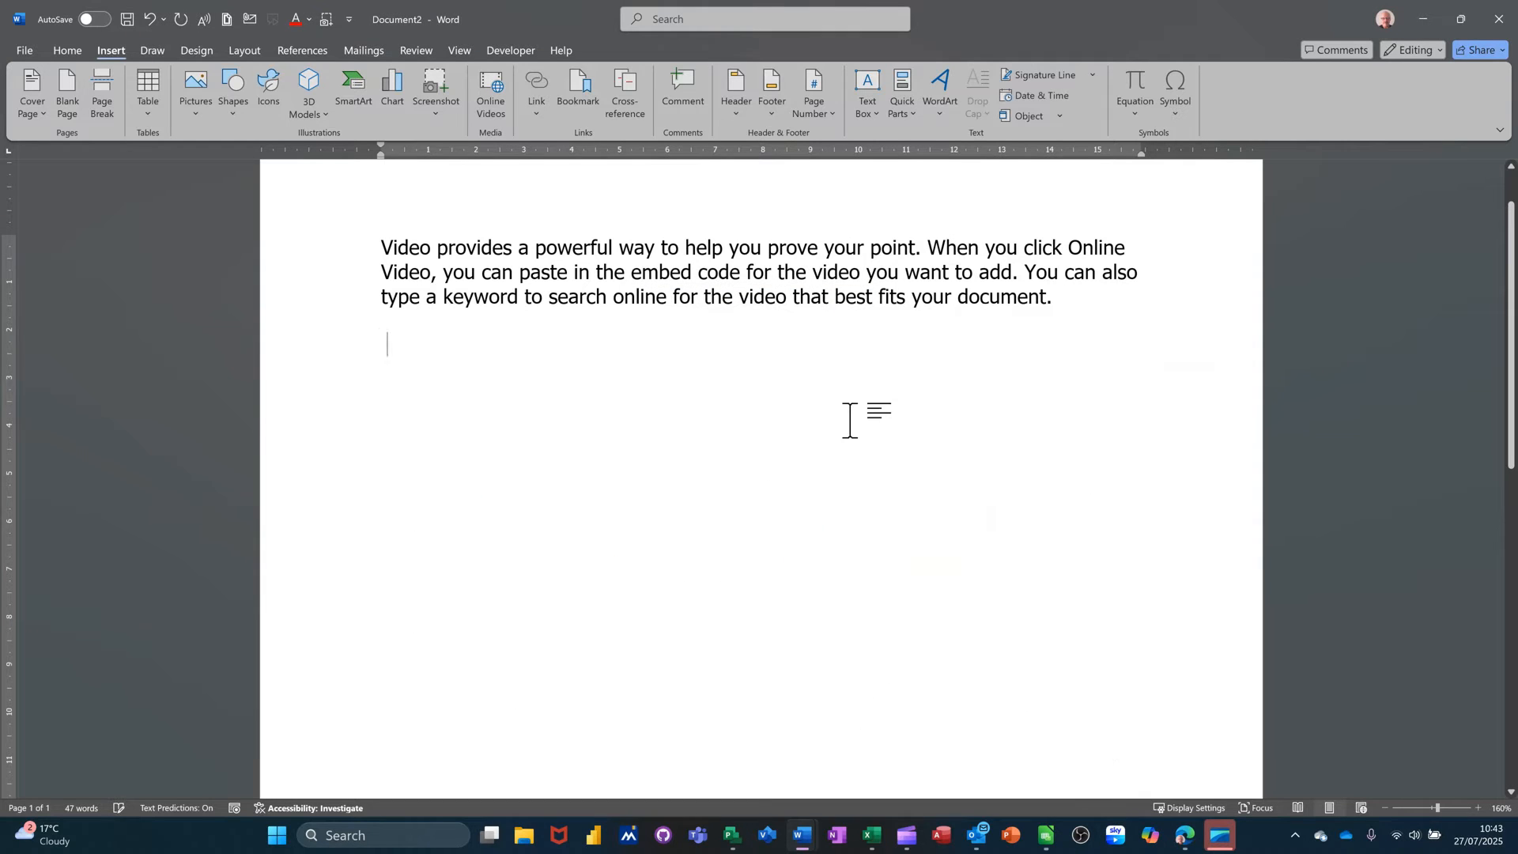
Insert the chart below the paragraph from the AutoText entry graph, and delete both the chart and the paragraph
type("graph")
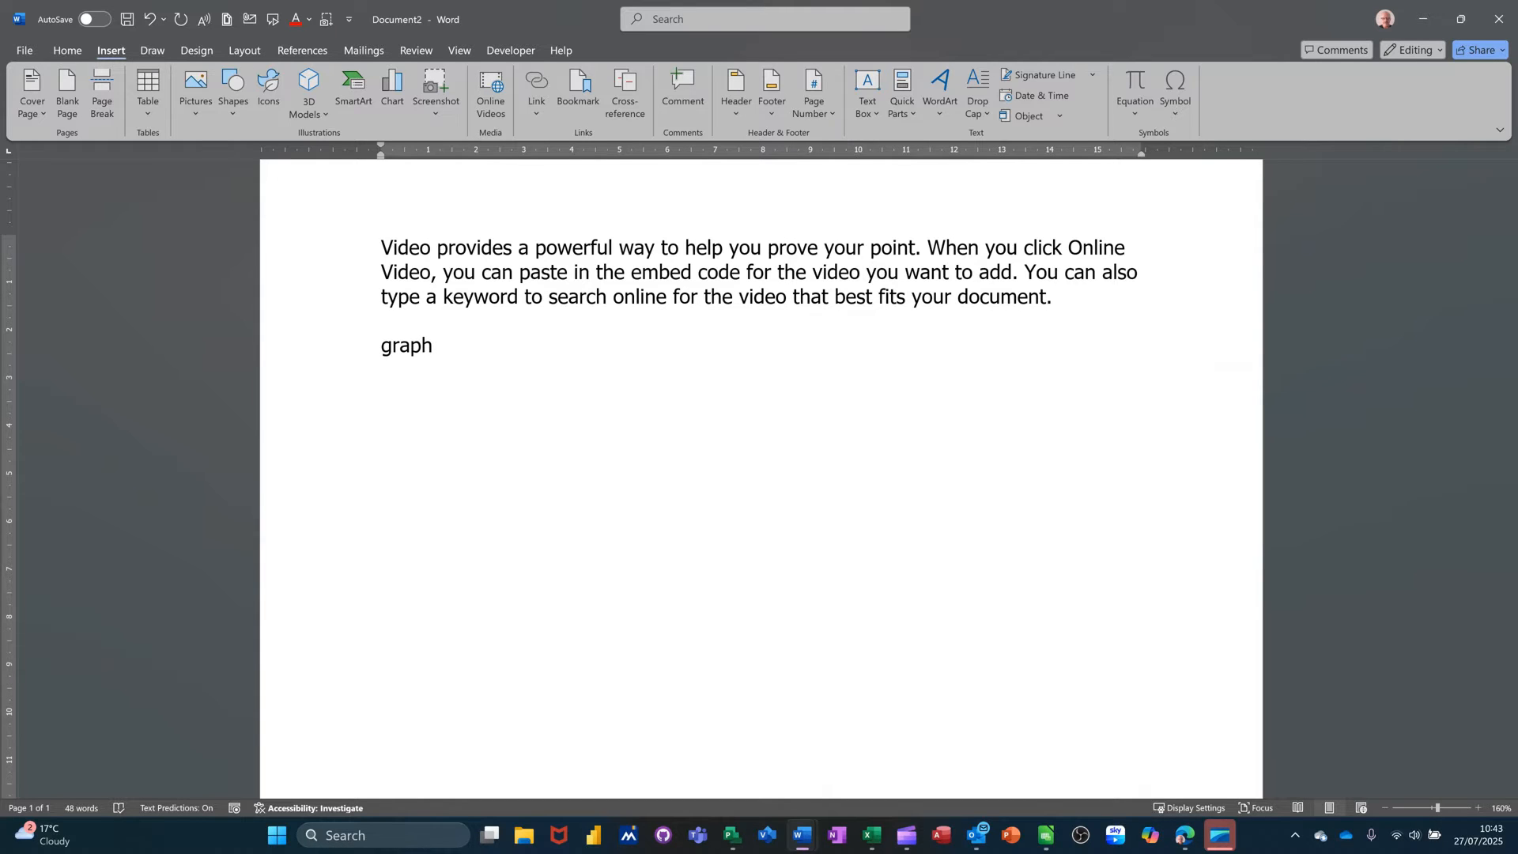
key("F3")
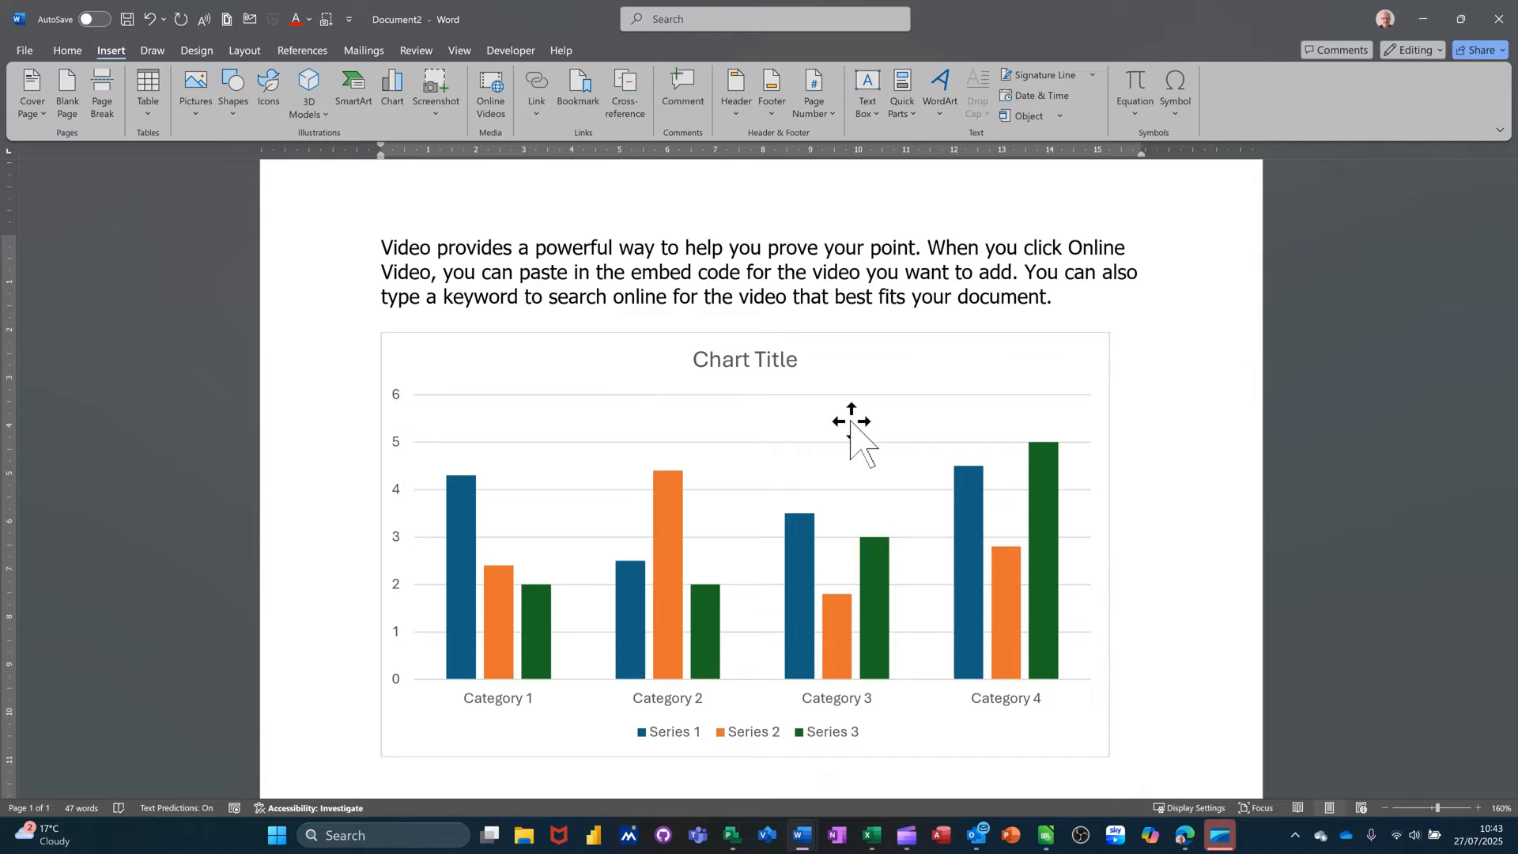
left_click(1032, 359)
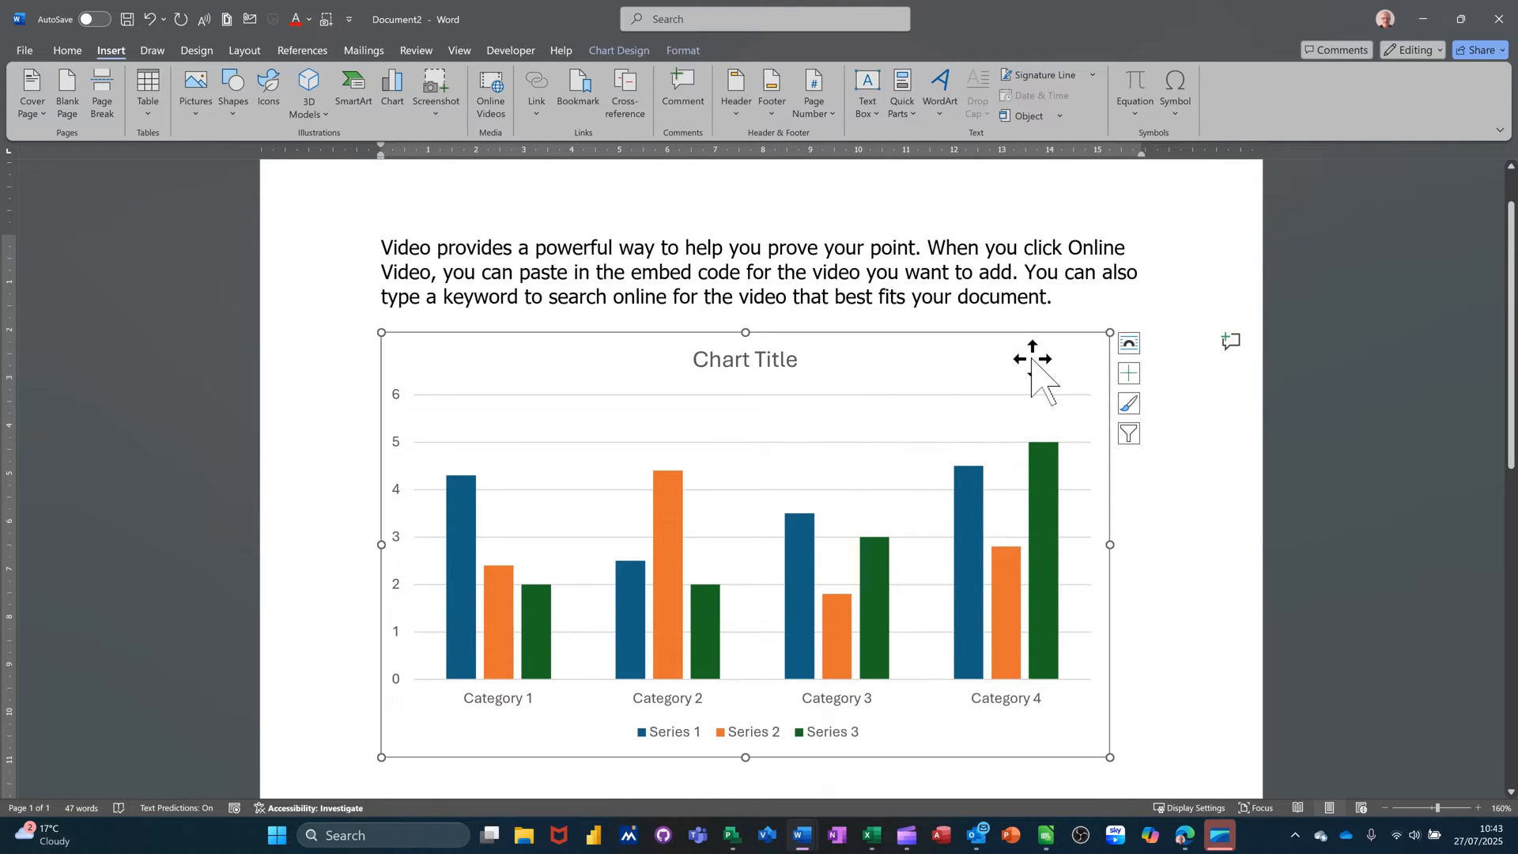
key("Delete")
left_click_drag(305, 237, 306, 309)
key("Delete")
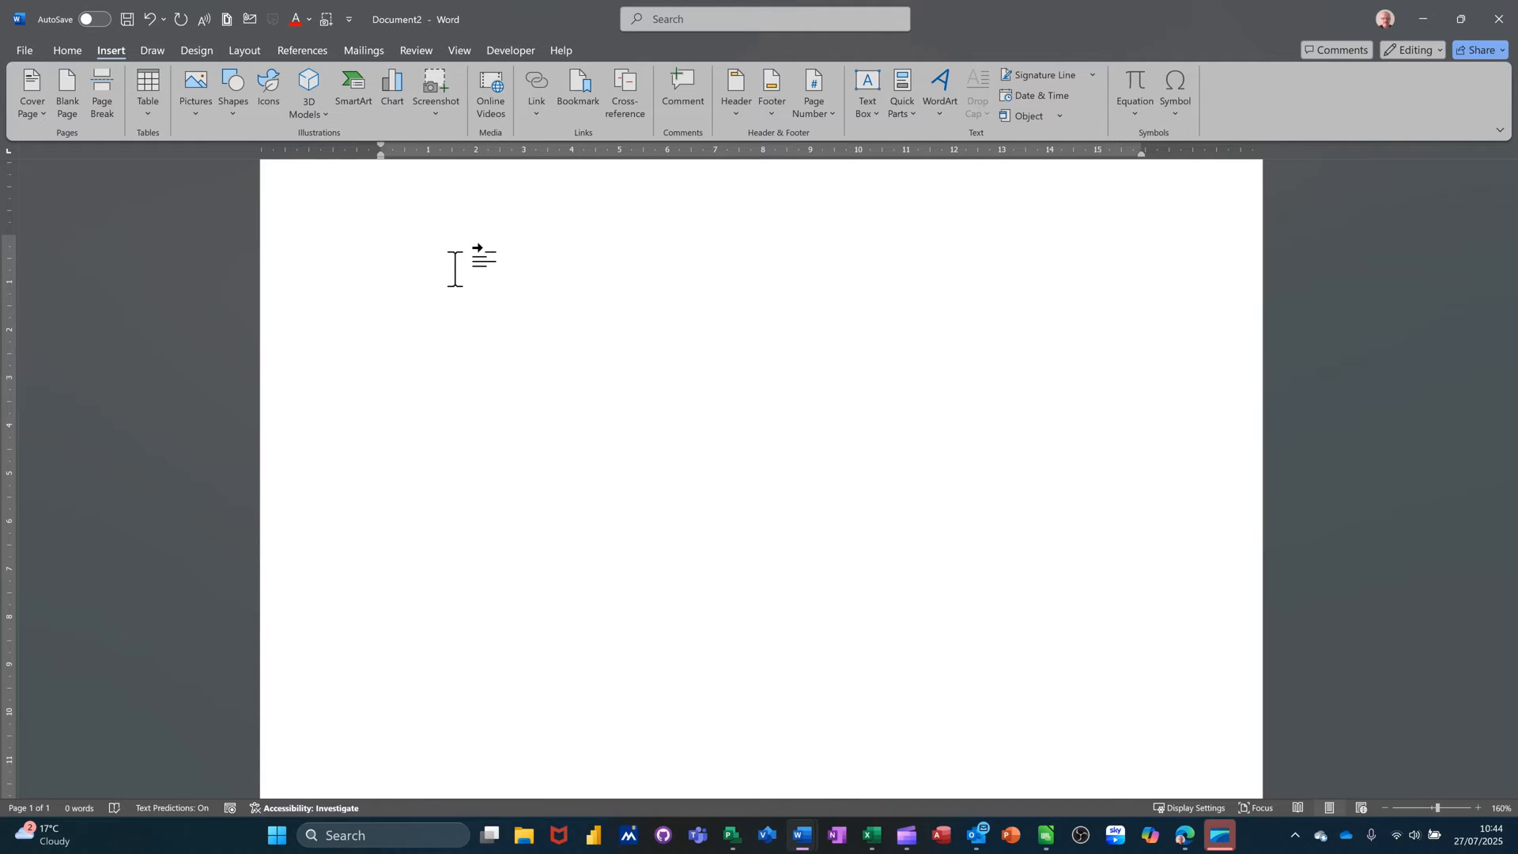
Check the Developer entry in the ribbon customisation options without changing anything, and look at the Developer content controls
right_click(503, 55)
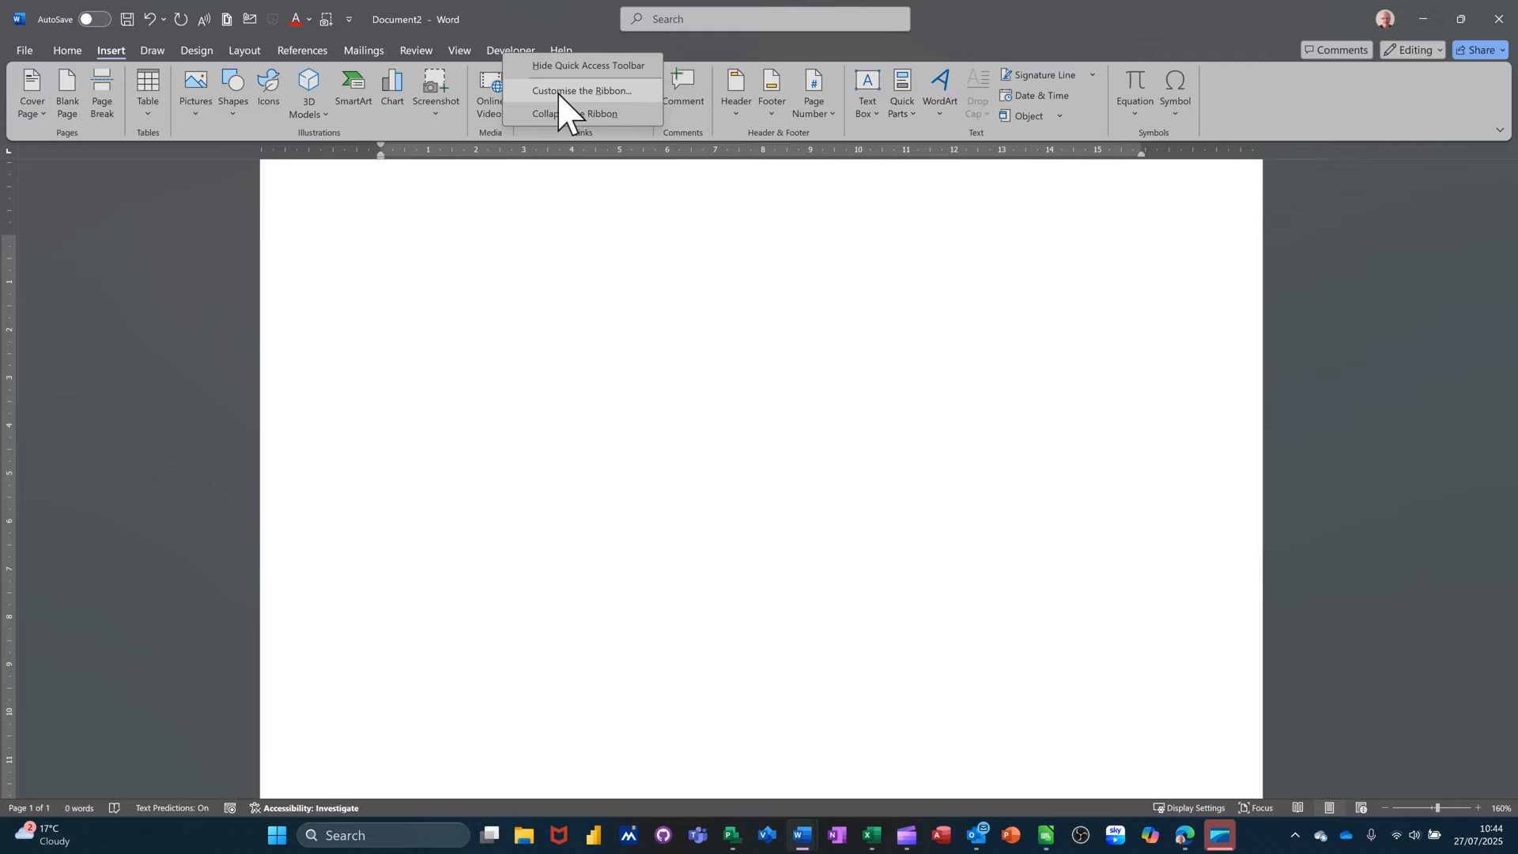
left_click(558, 92)
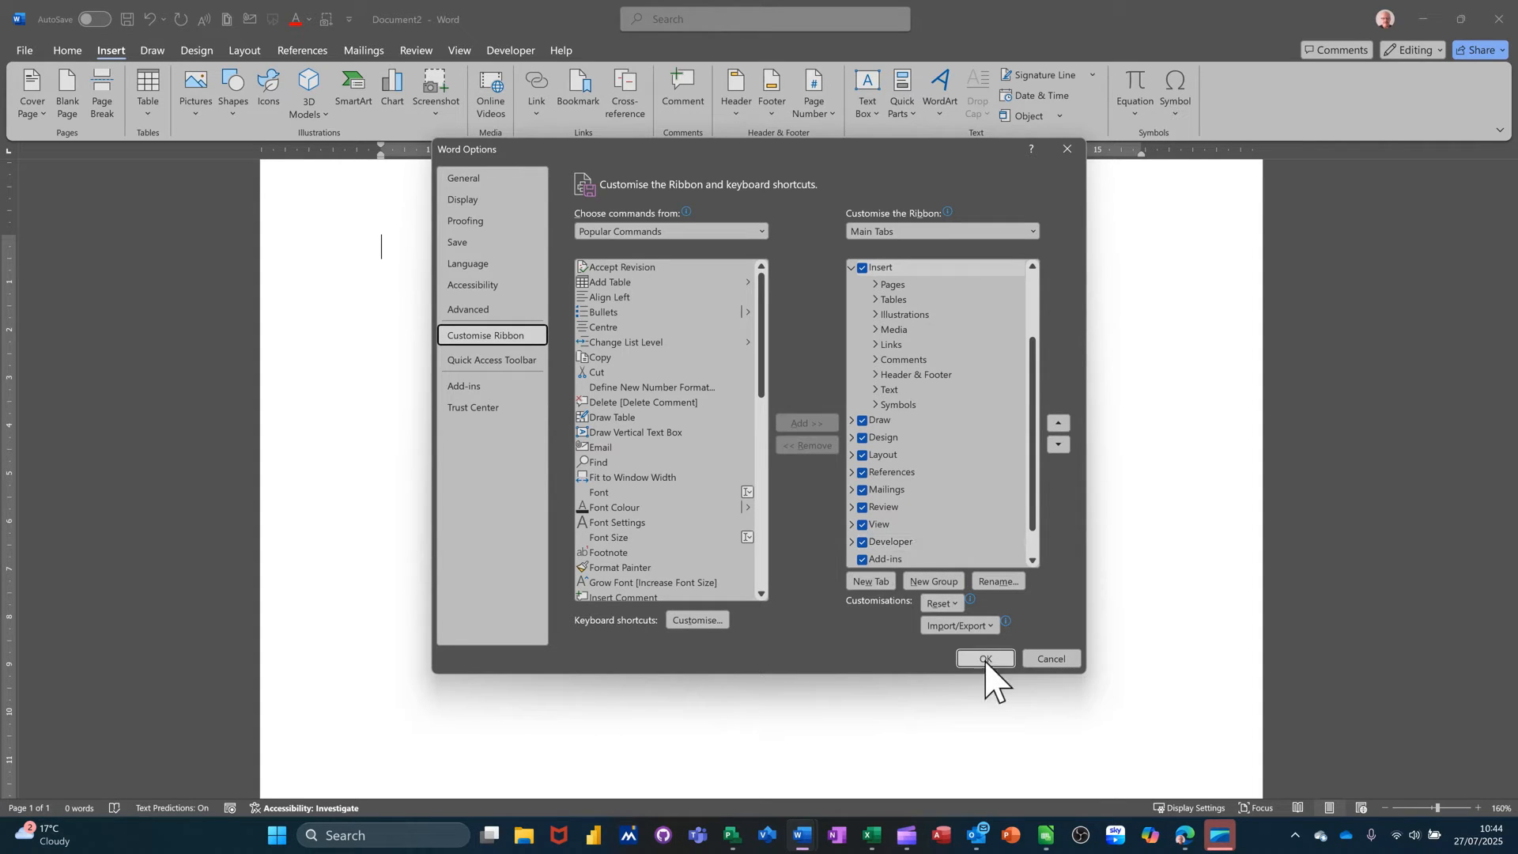
left_click(1049, 658)
left_click(510, 50)
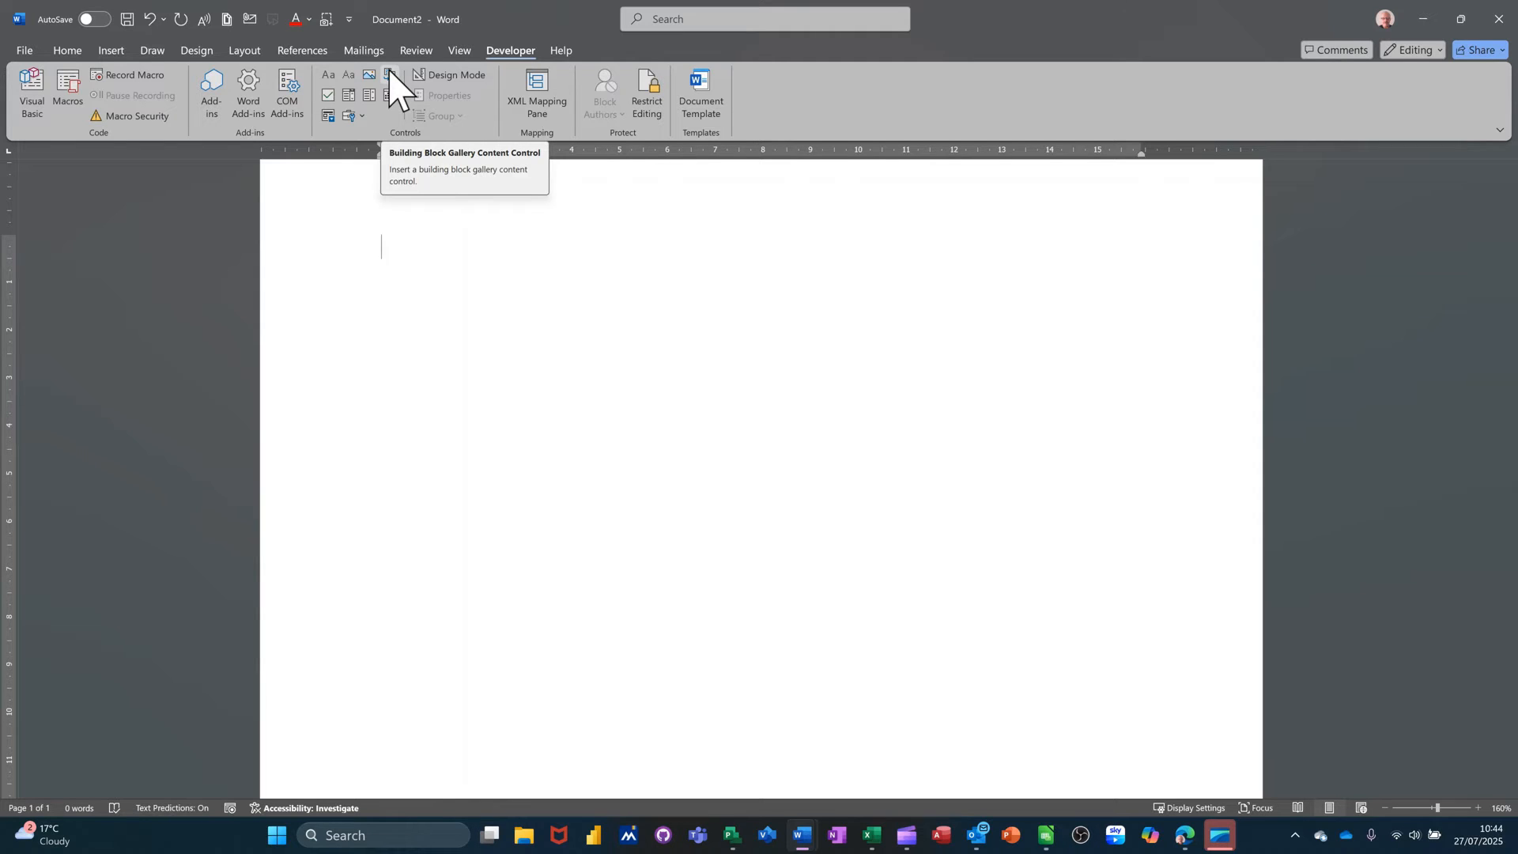
Insert a table with five columns and three rows in the empty document
left_click(110, 51)
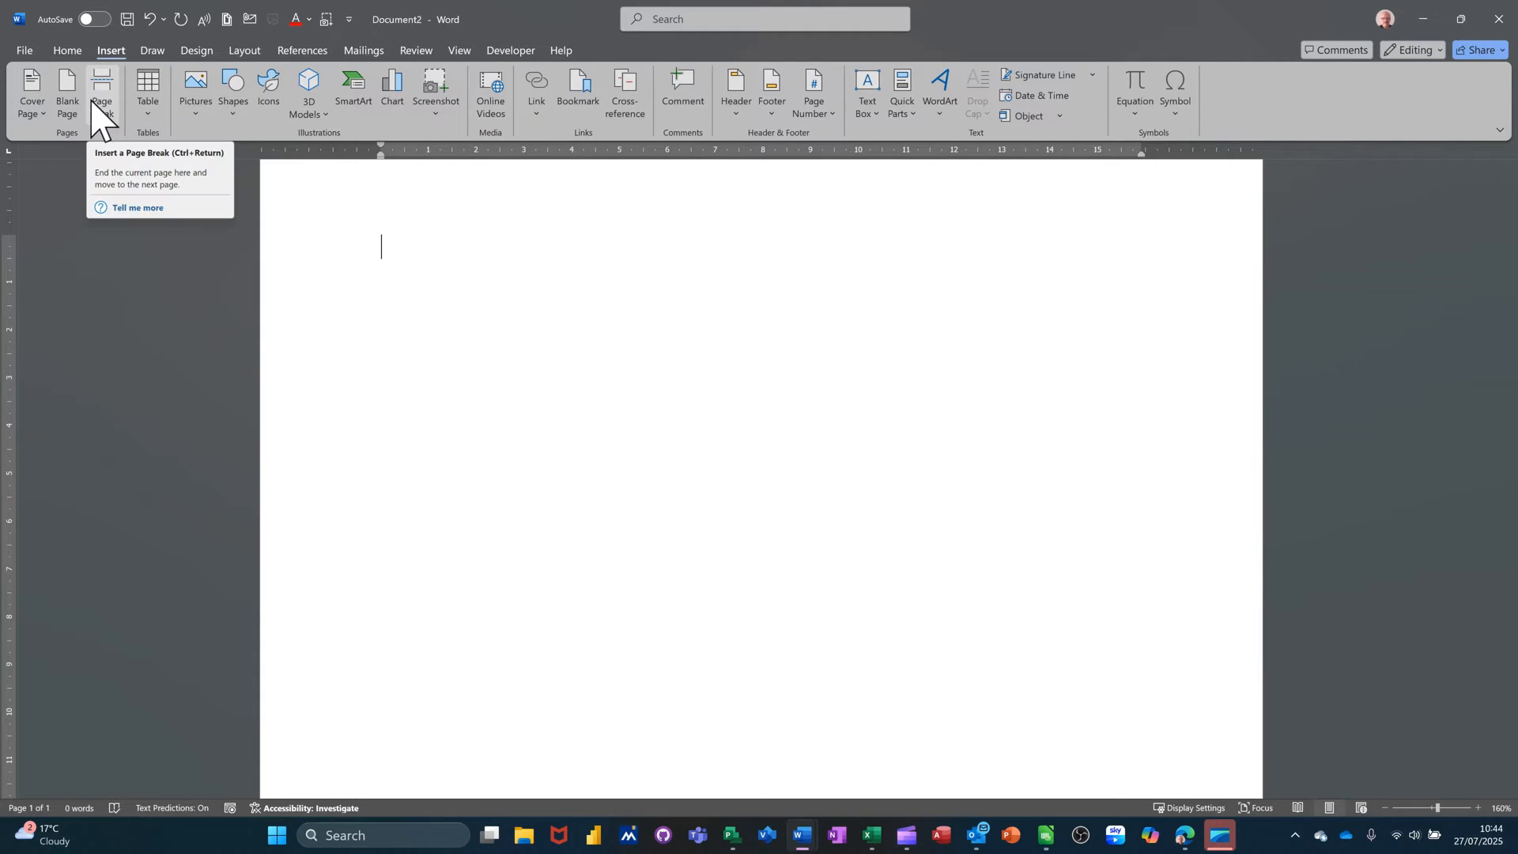
left_click(146, 100)
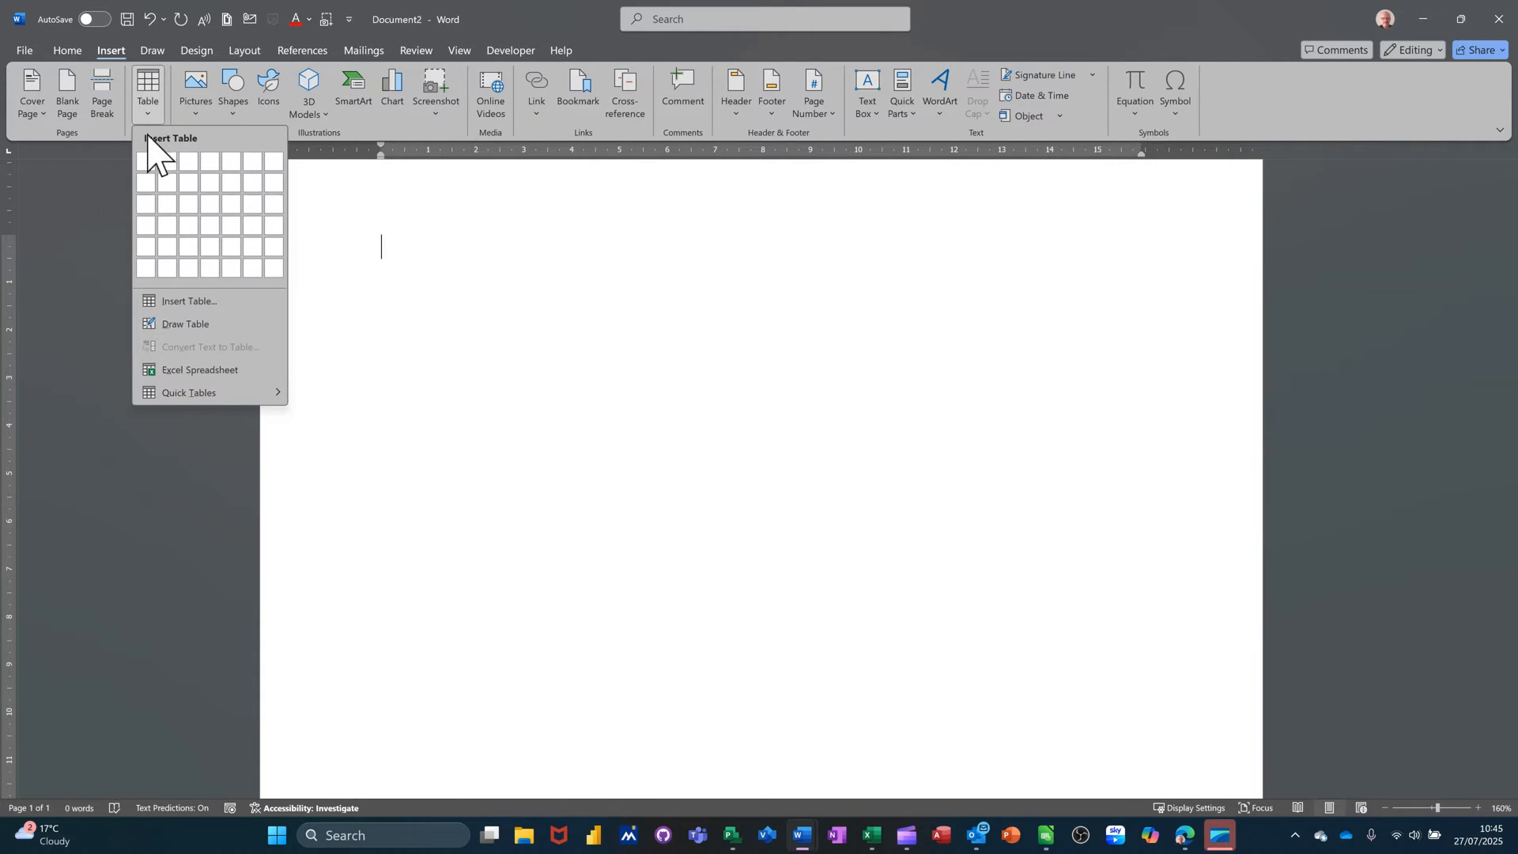
left_click(231, 207)
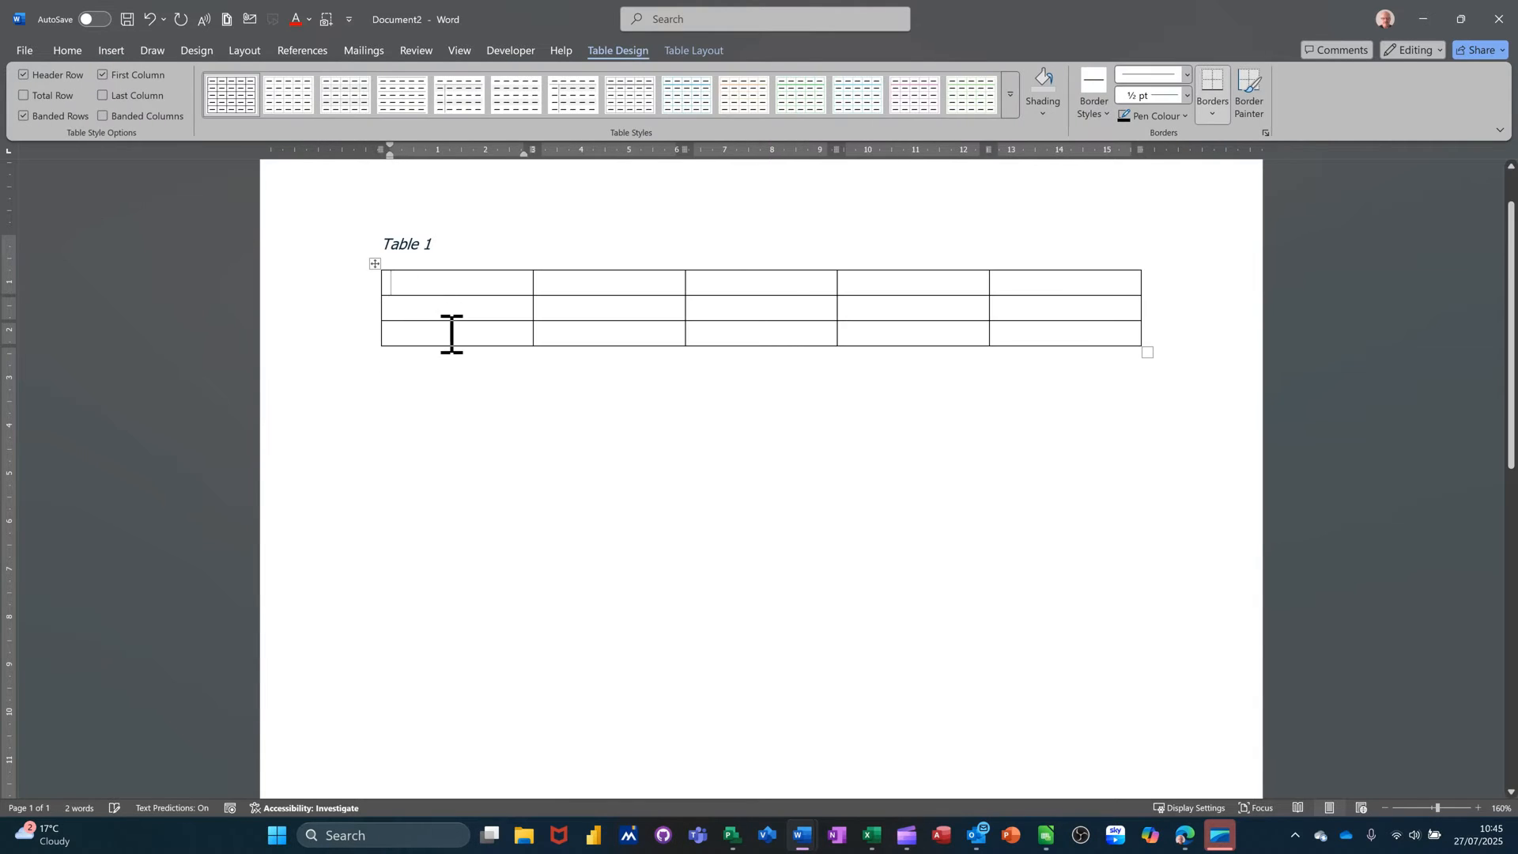
Merge all five cells of the table's last row into one cell
left_click_drag(452, 333, 1070, 337)
left_click(689, 51)
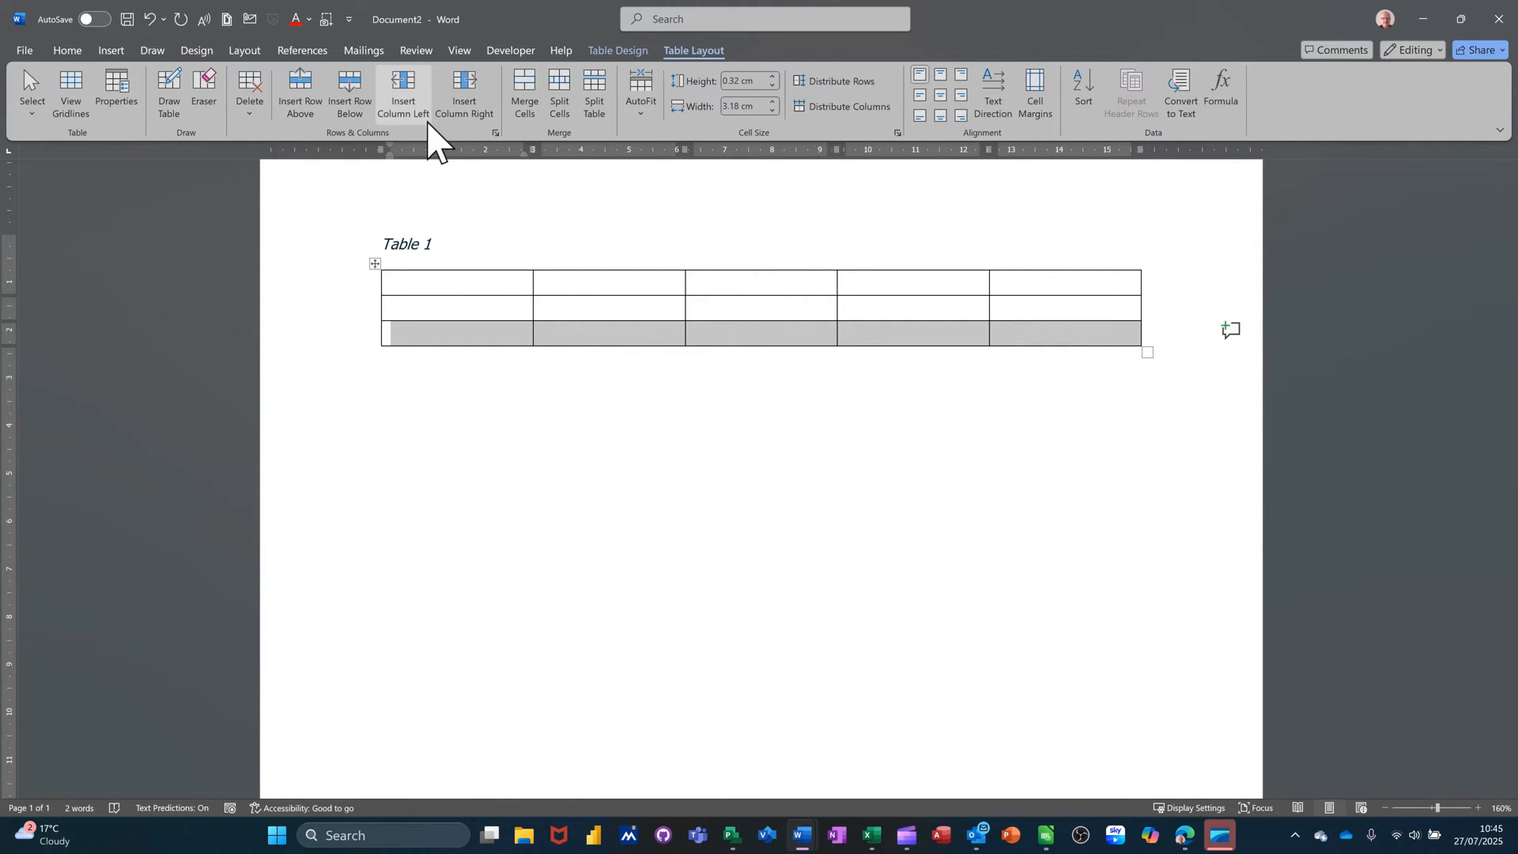
left_click(519, 87)
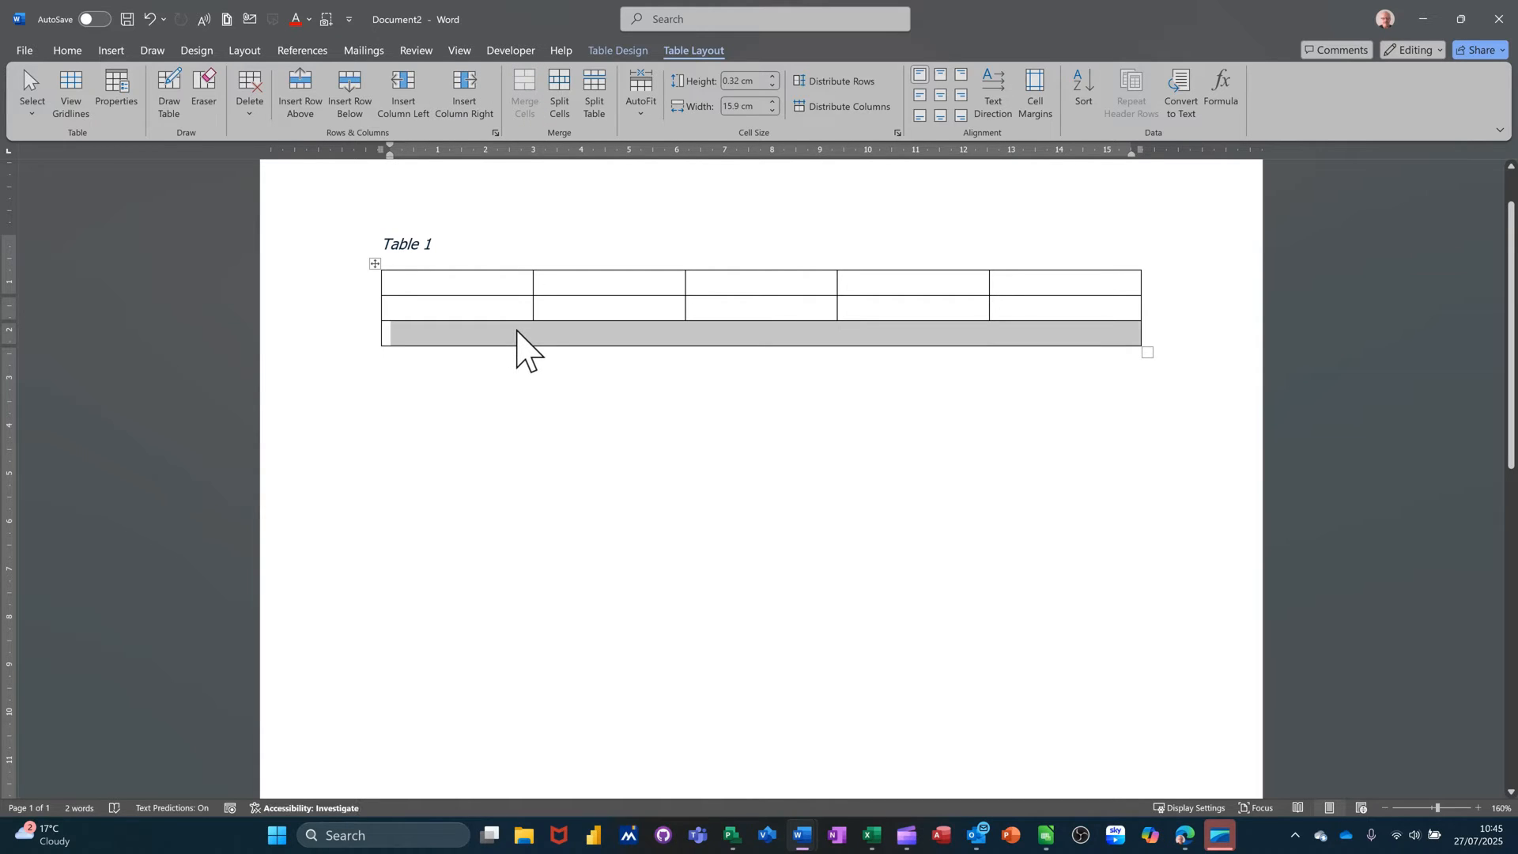
Insert a Building Block Gallery content control in the merged last row of the table
left_click(518, 332)
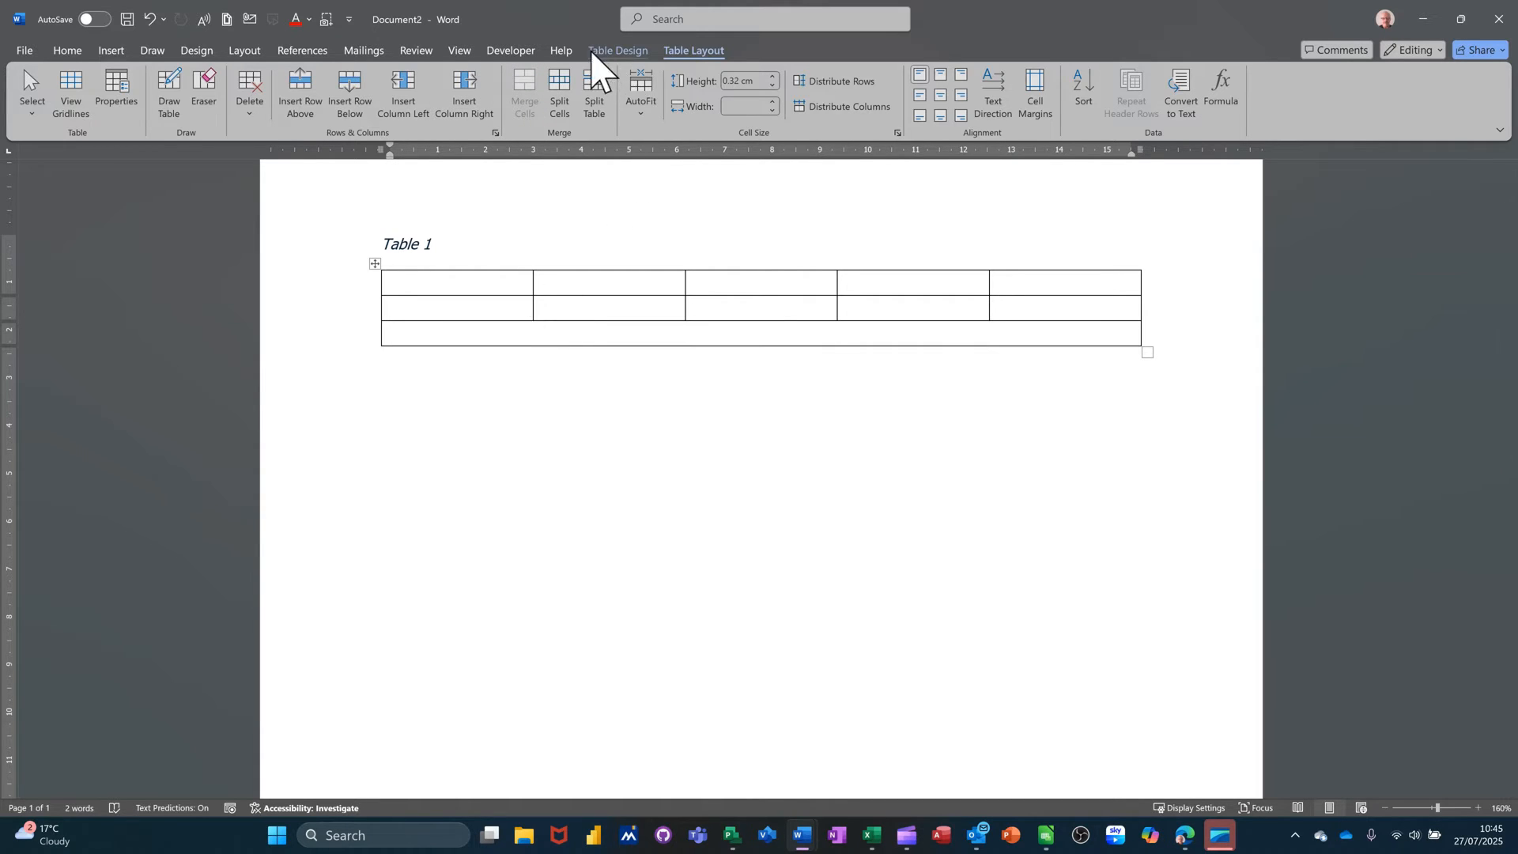
left_click(511, 50)
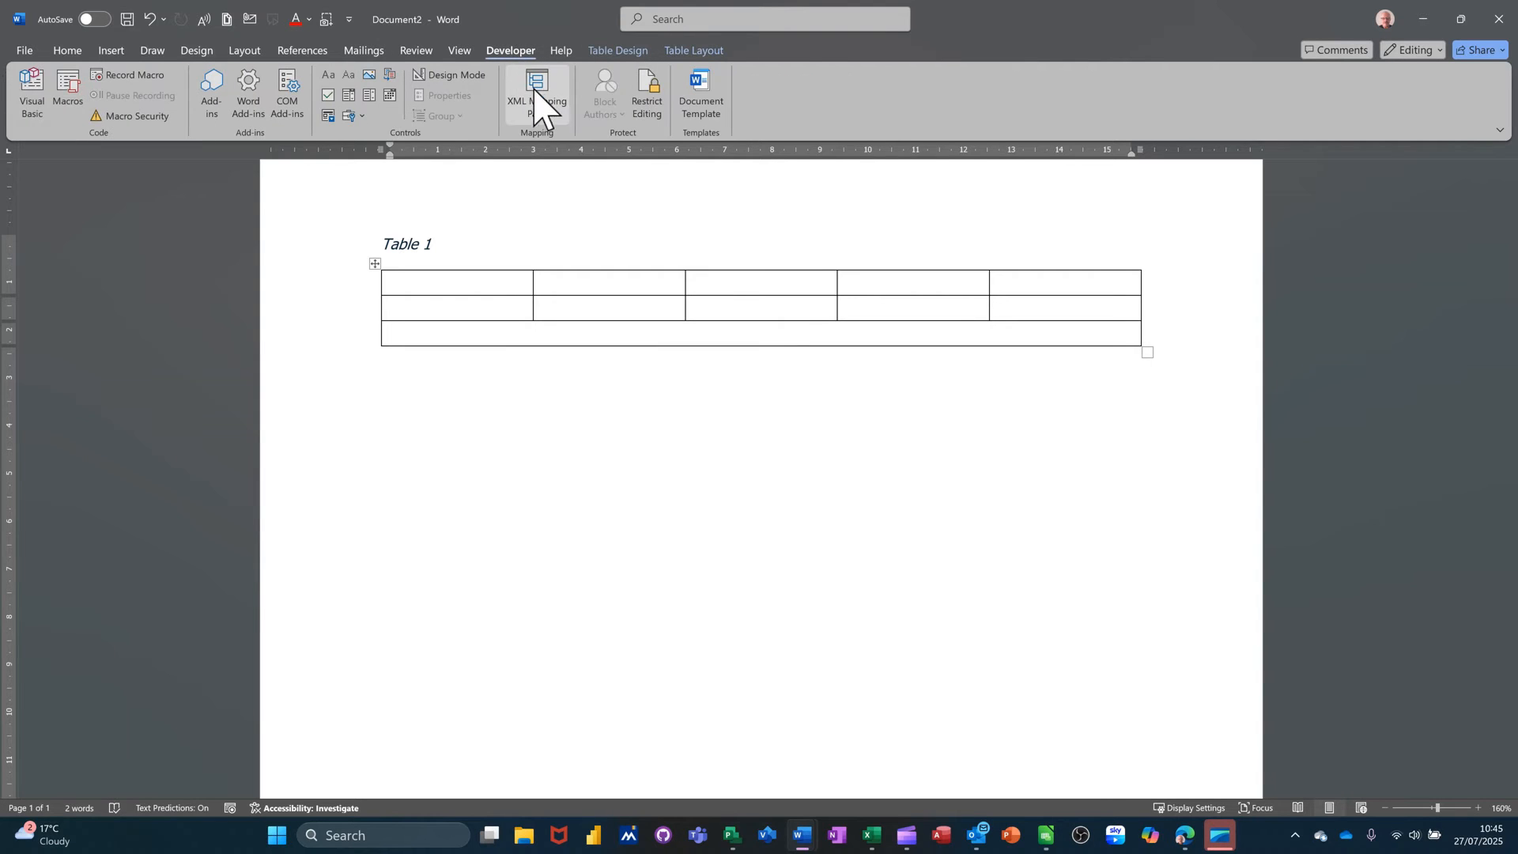
left_click(390, 74)
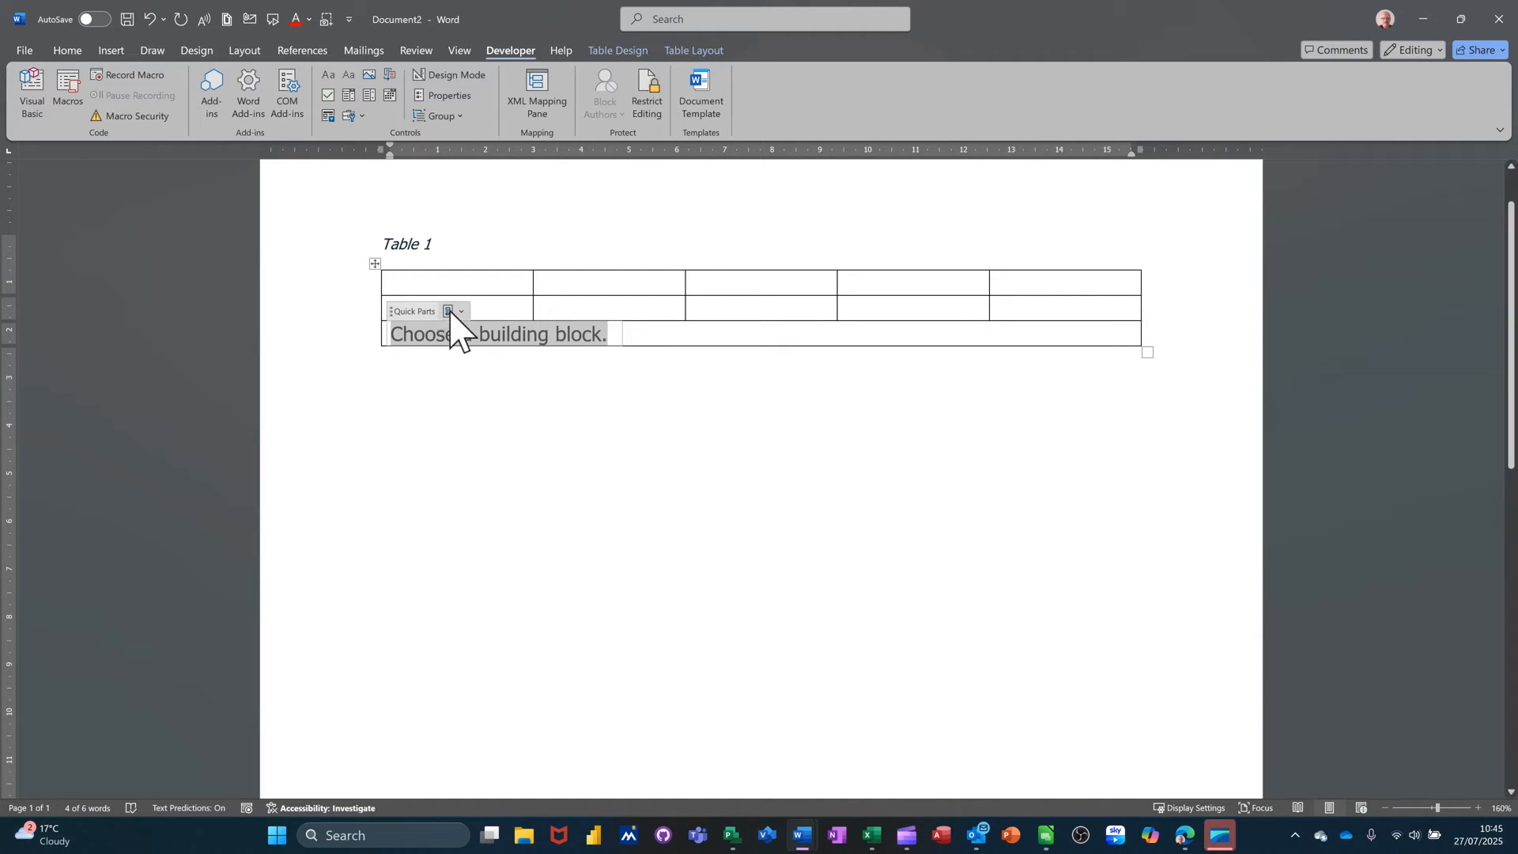
Set the content control's building block gallery to AutoText and its category to Finance
left_click(443, 96)
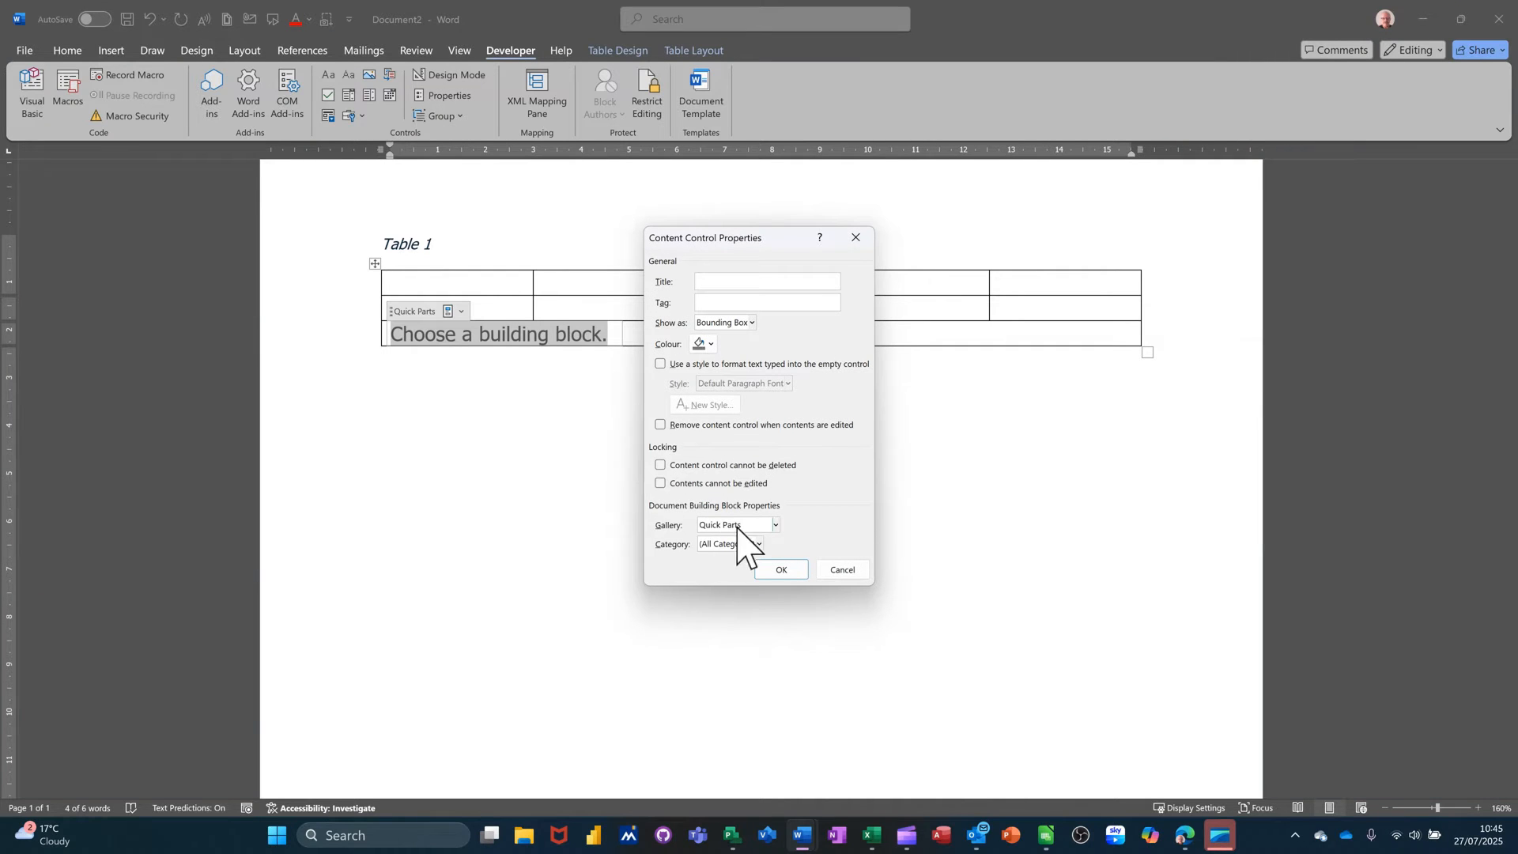
left_click(775, 525)
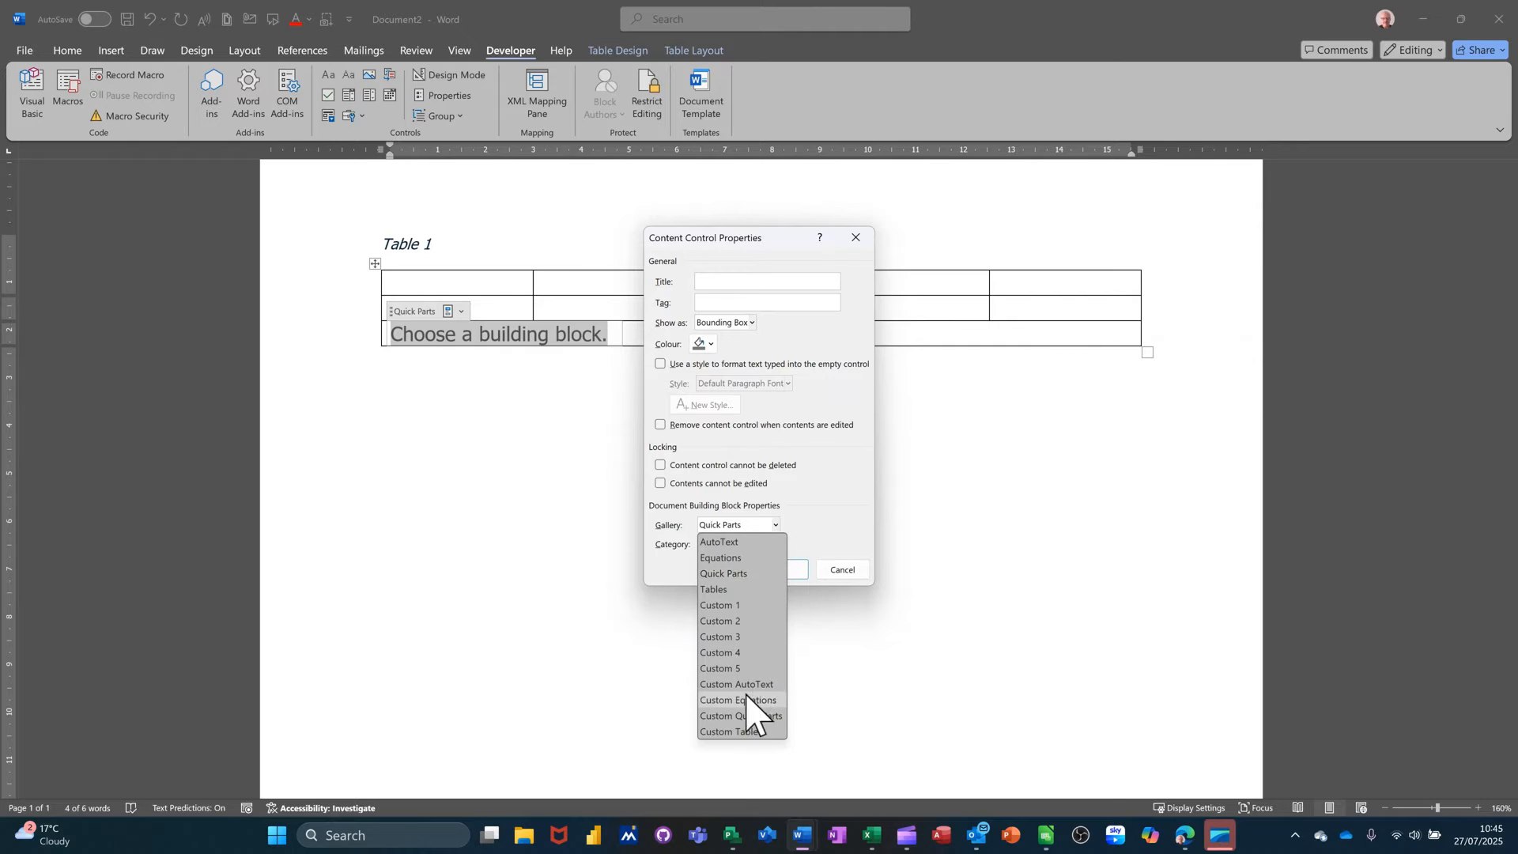
left_click(729, 544)
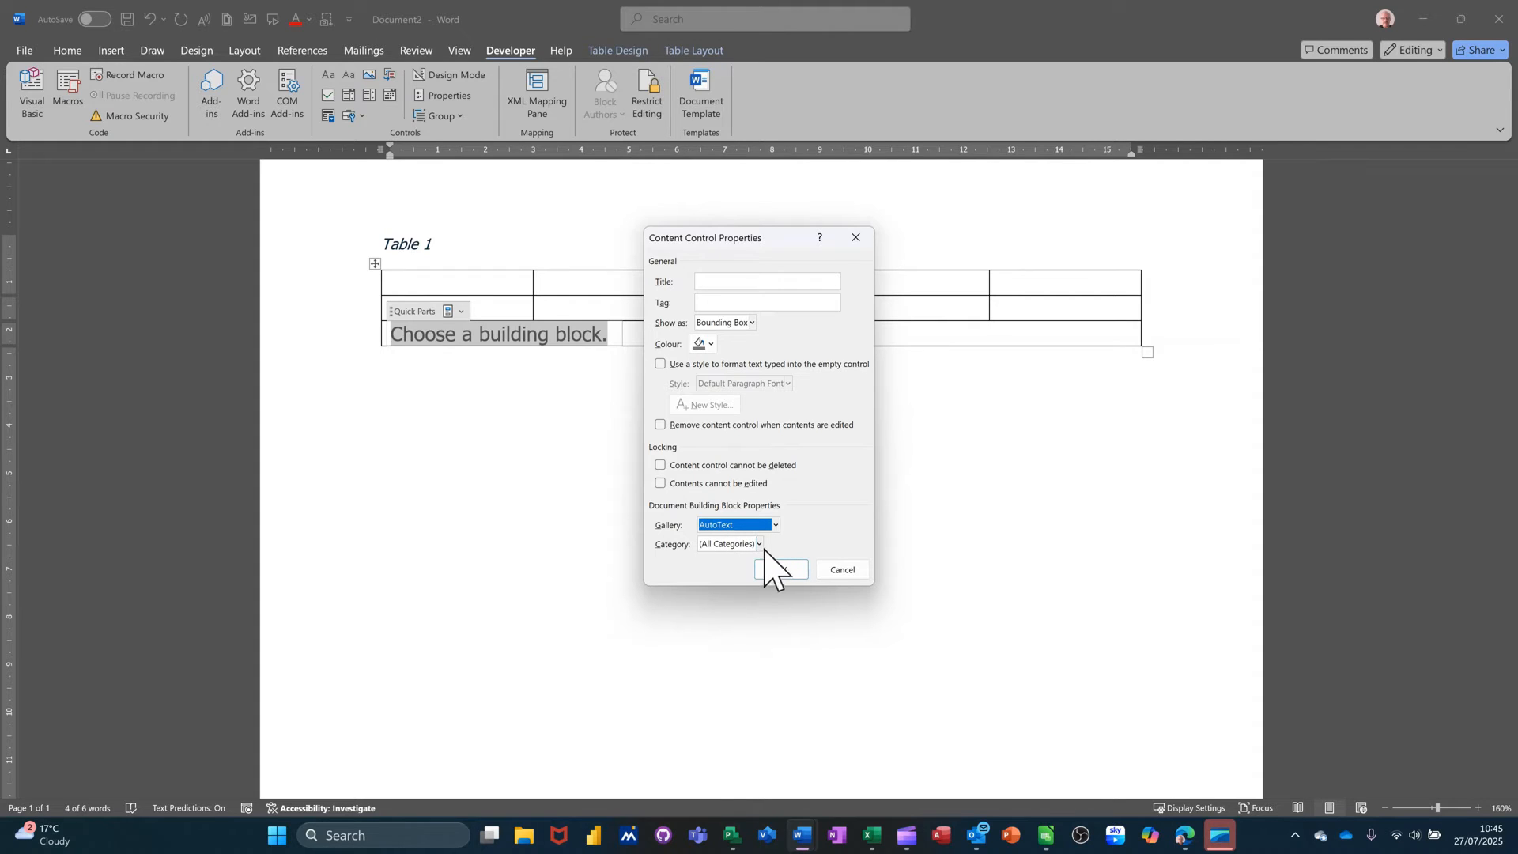
left_click(760, 544)
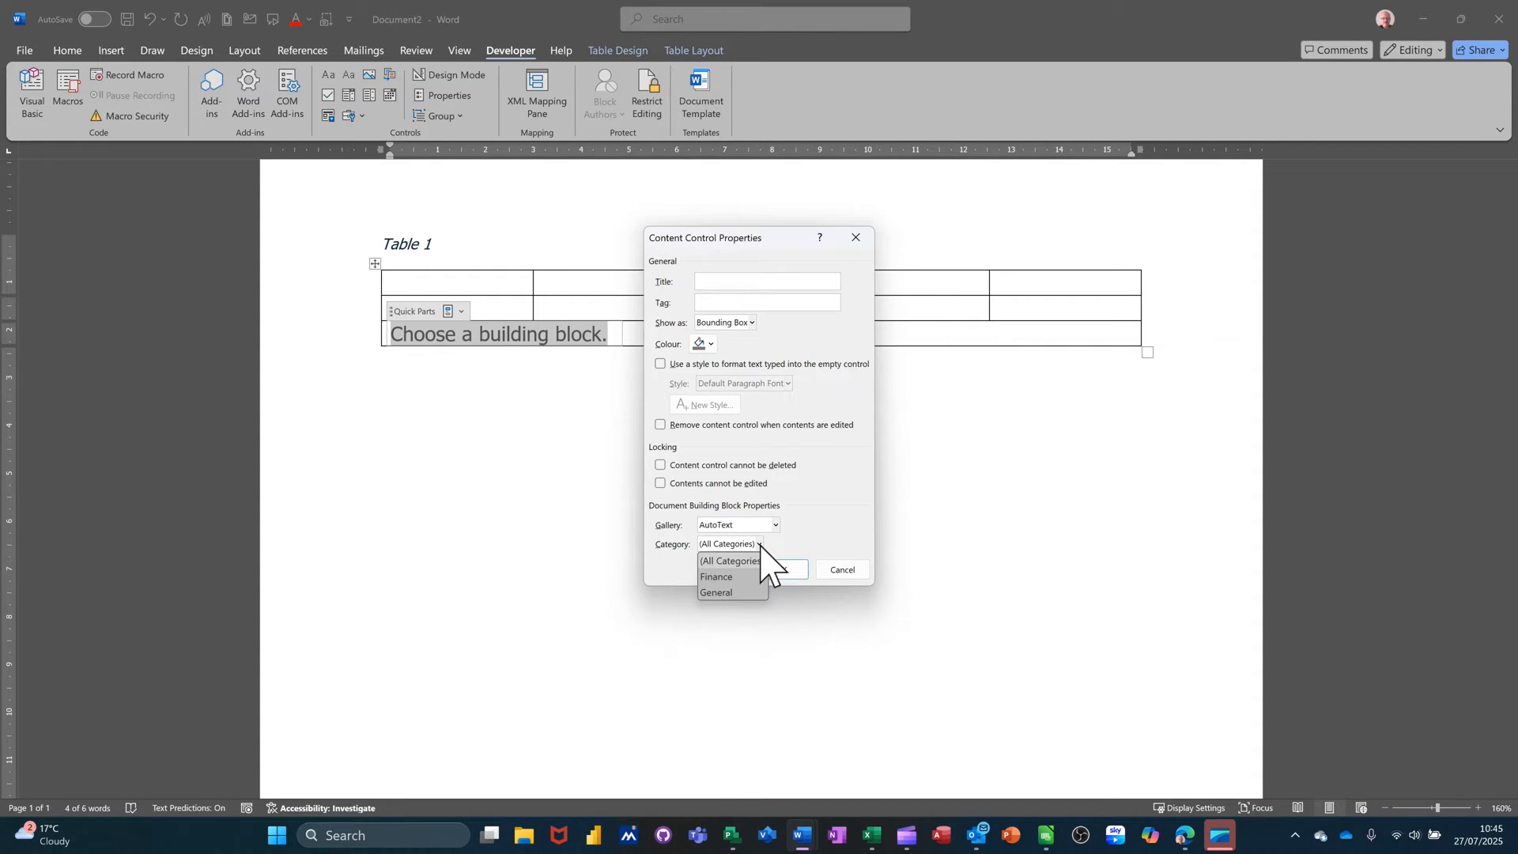
left_click(723, 576)
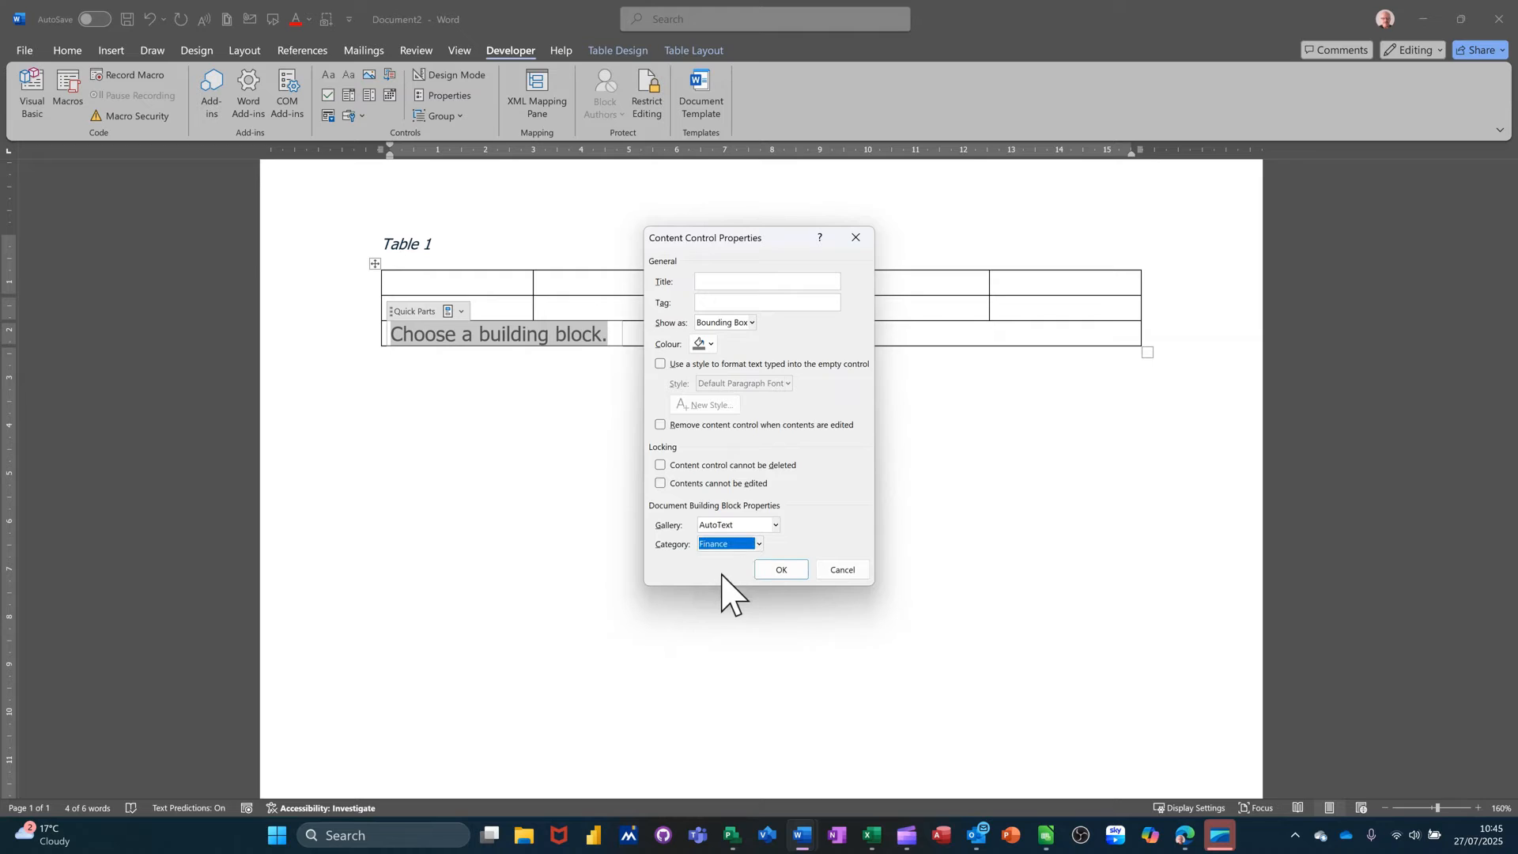
left_click(776, 569)
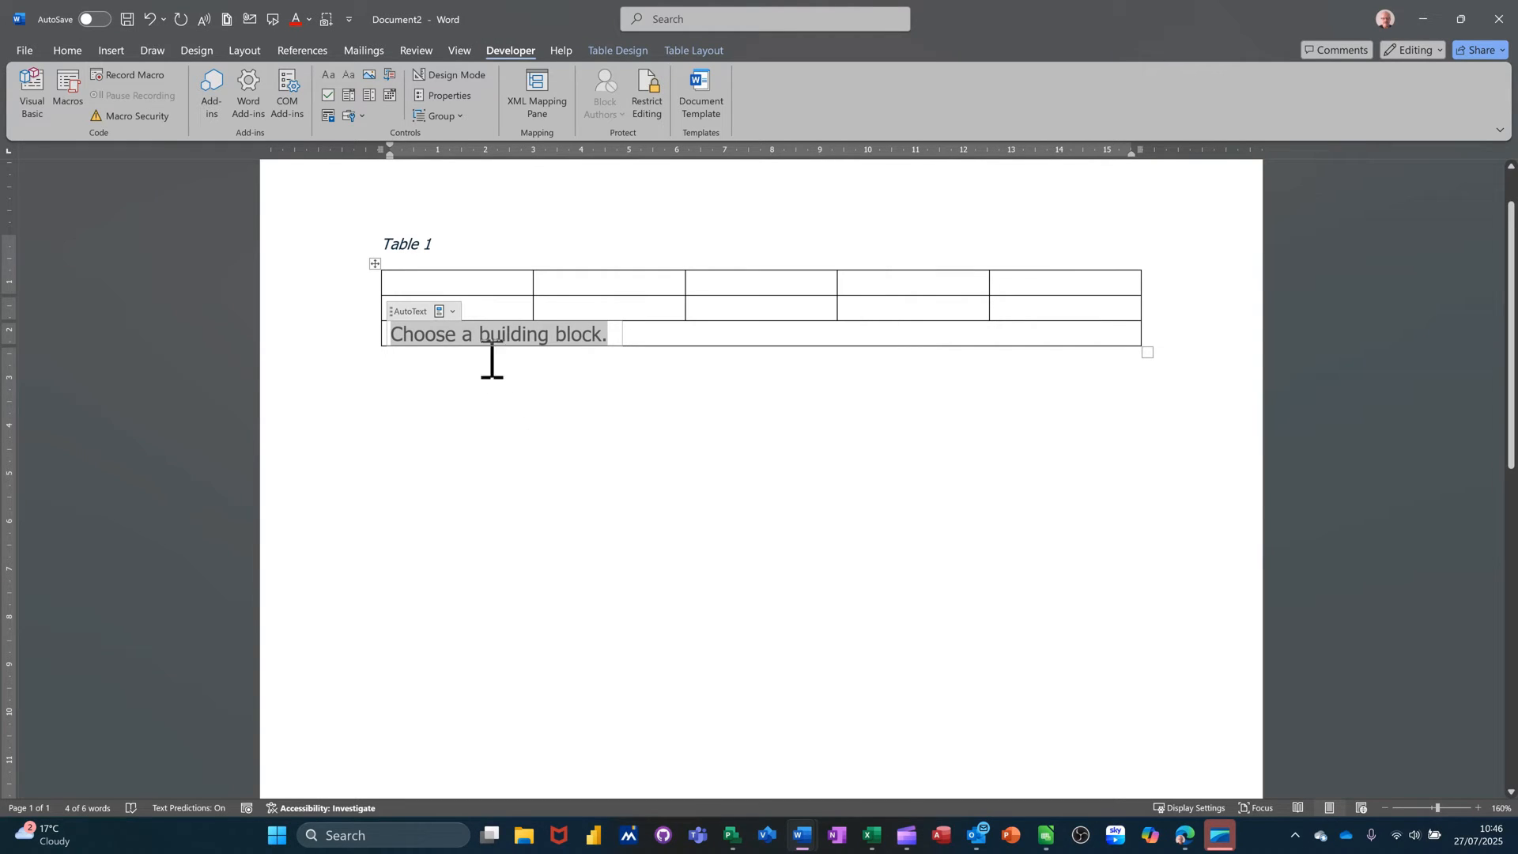
Fill the content control with the saved video paragraph, and replace it with the Graph entry
left_click(453, 312)
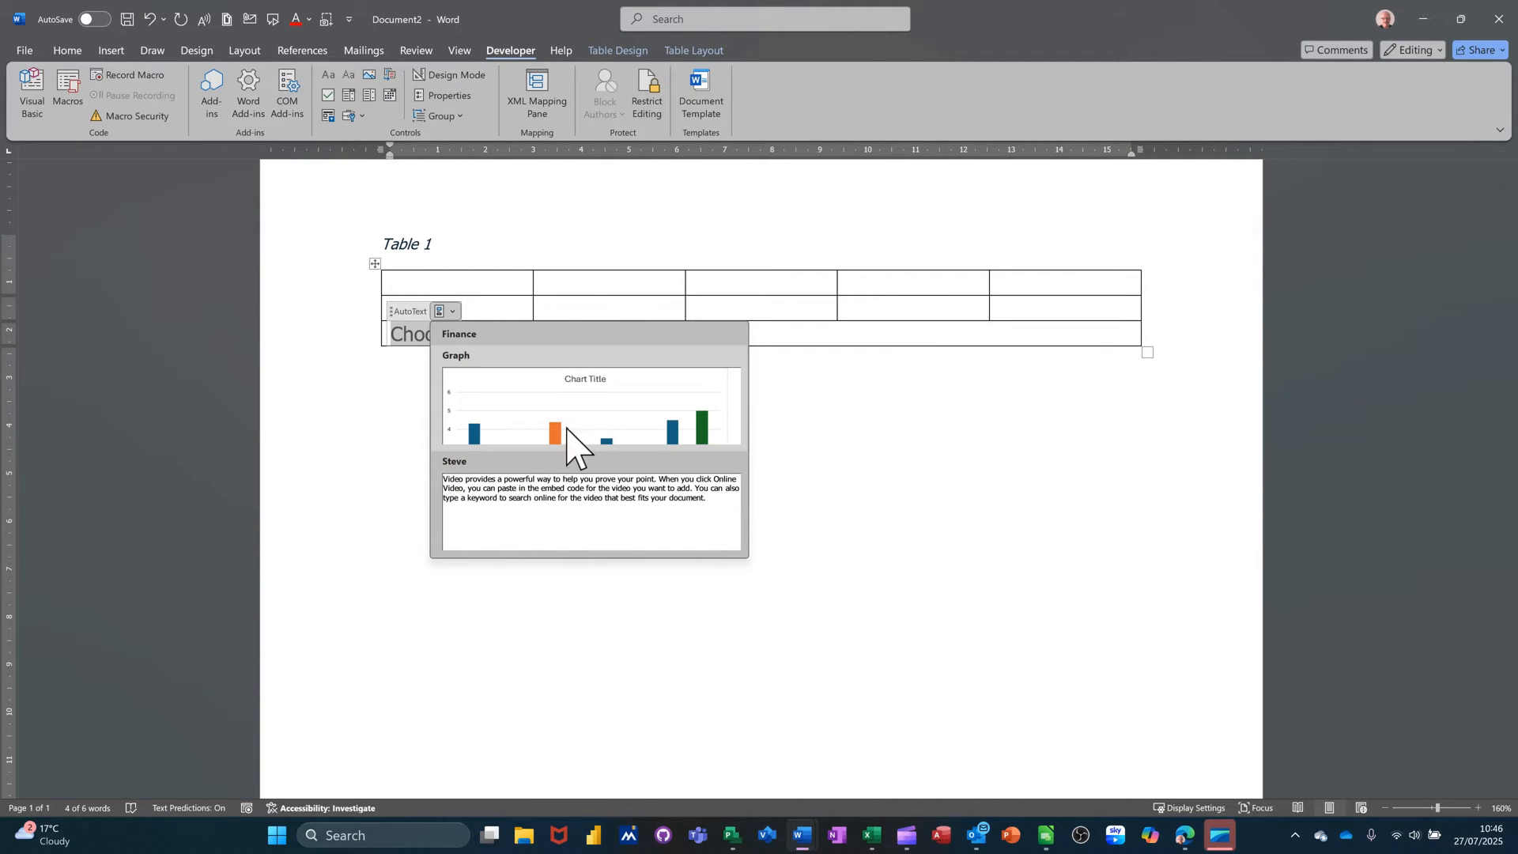
left_click(543, 494)
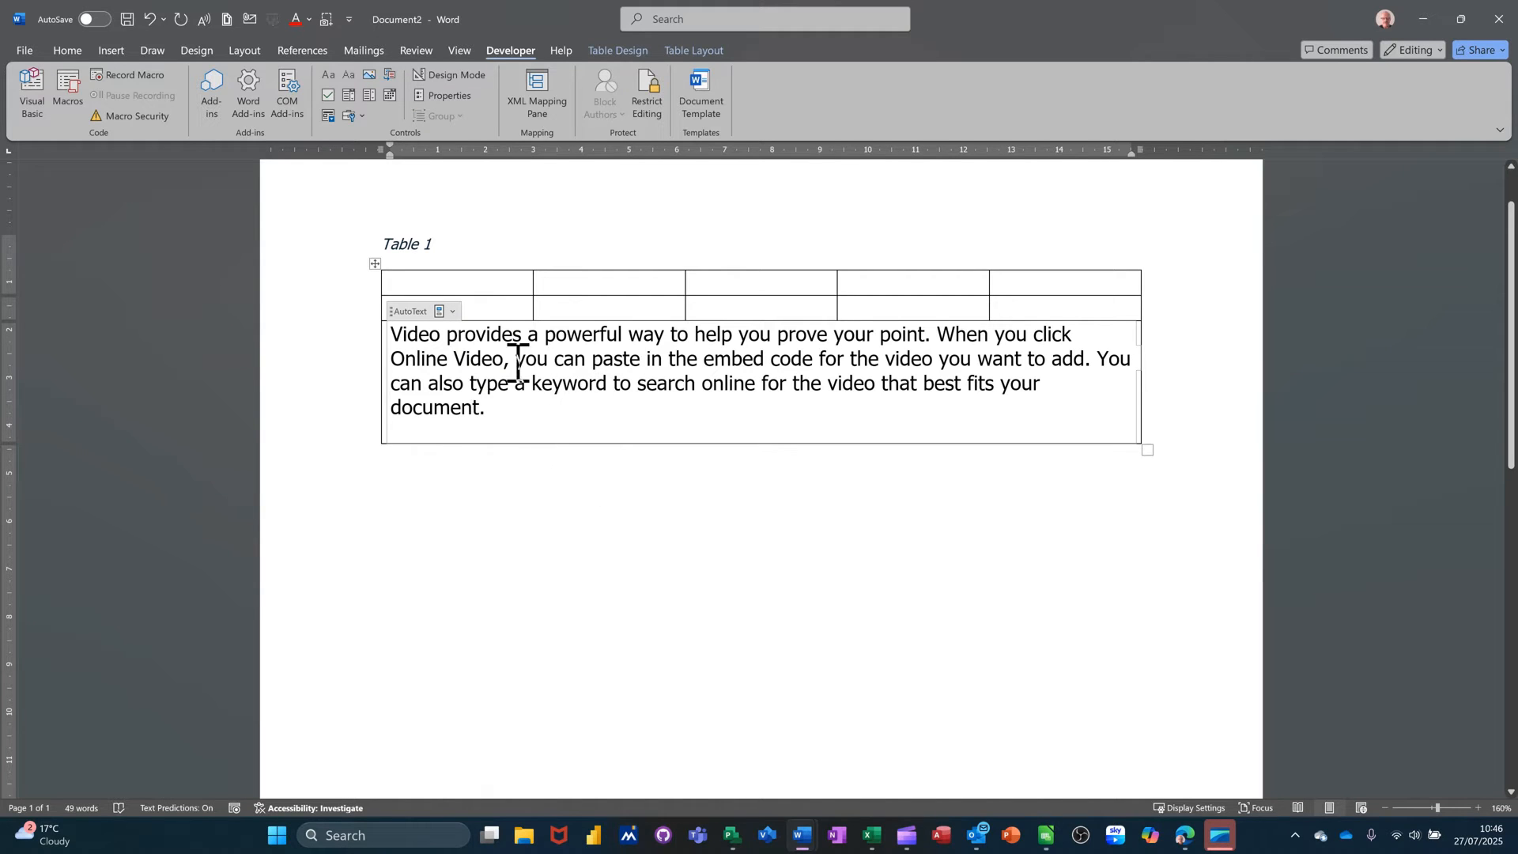
left_click(453, 311)
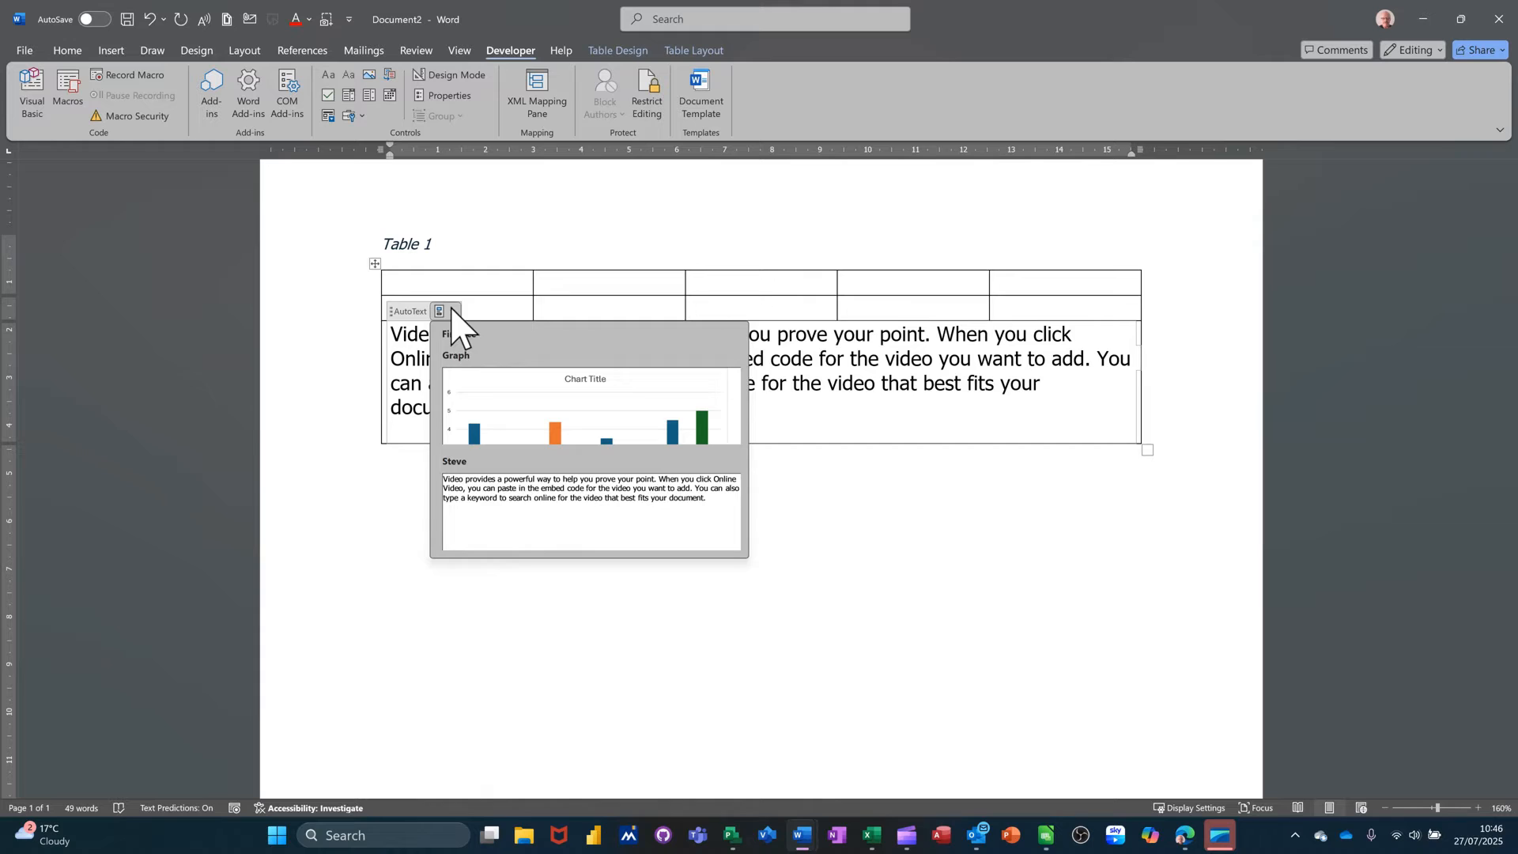
left_click(534, 420)
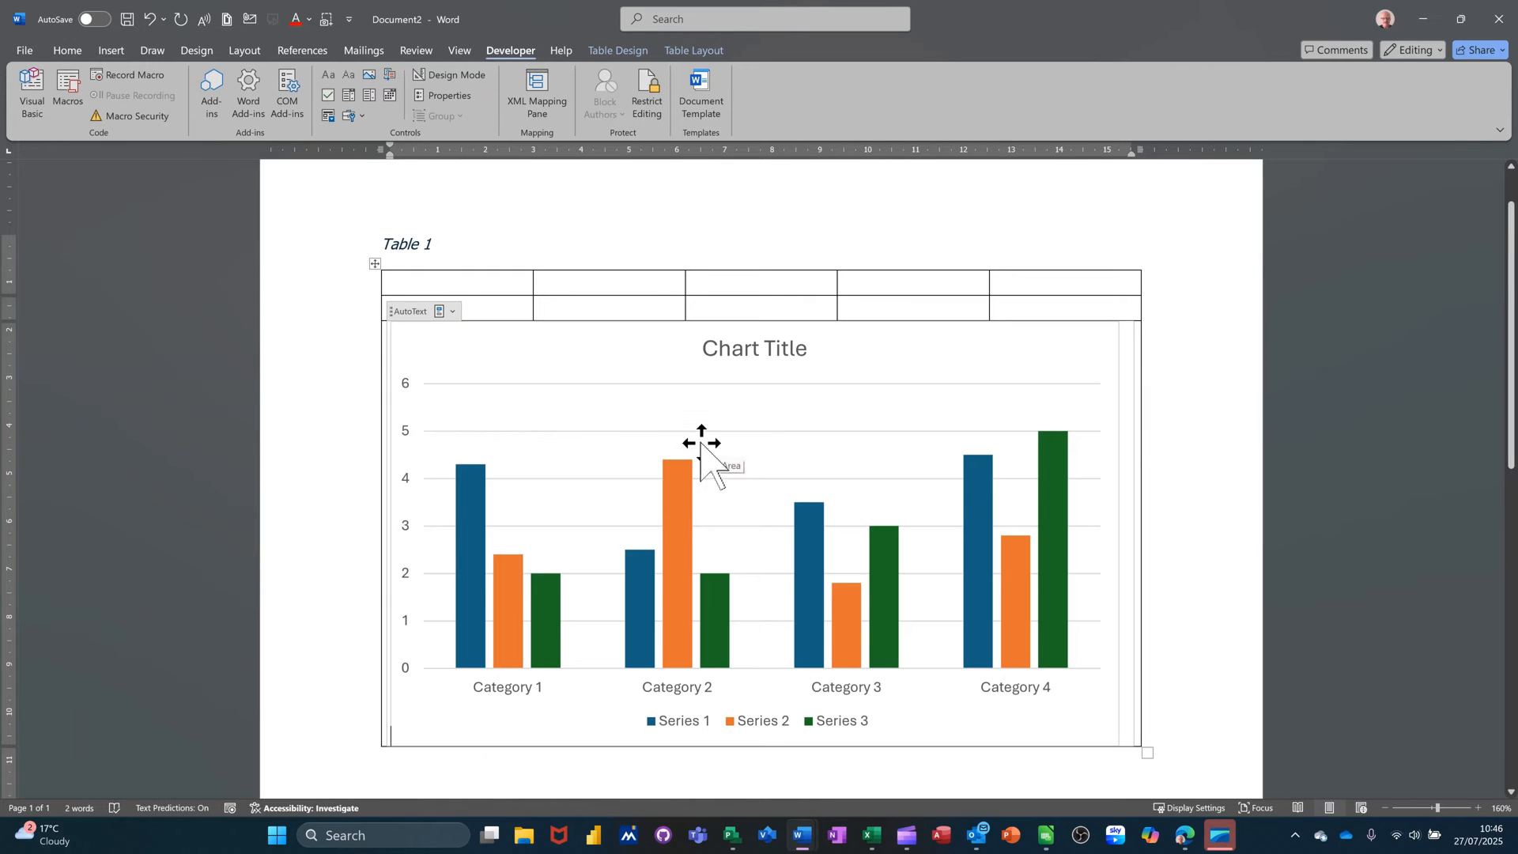
left_click(887, 413)
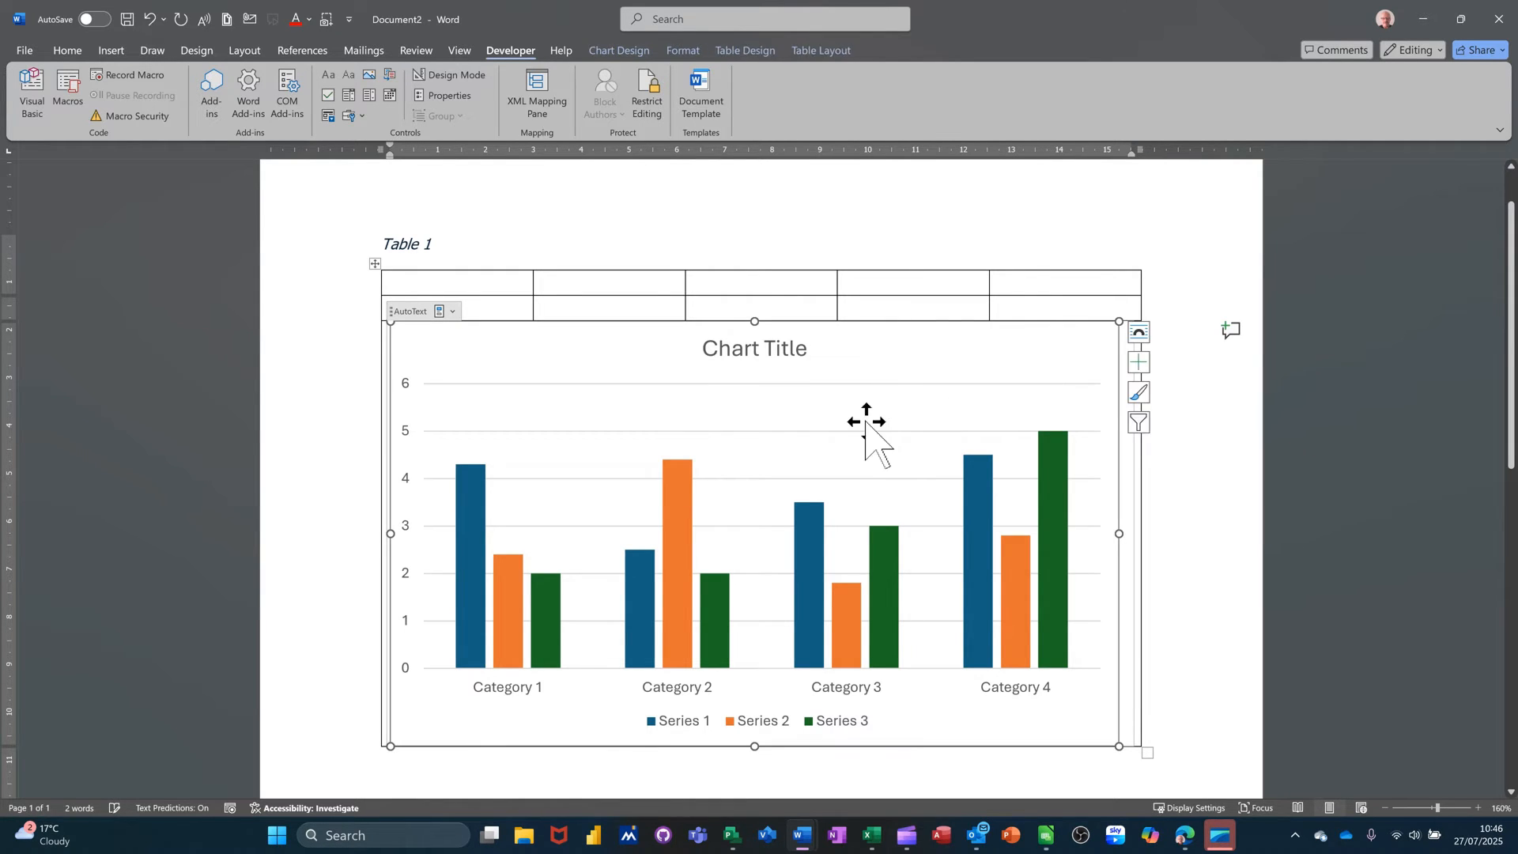
Delete the chart from the AutoText content control and fill the control with the saved video paragraph
key("Delete")
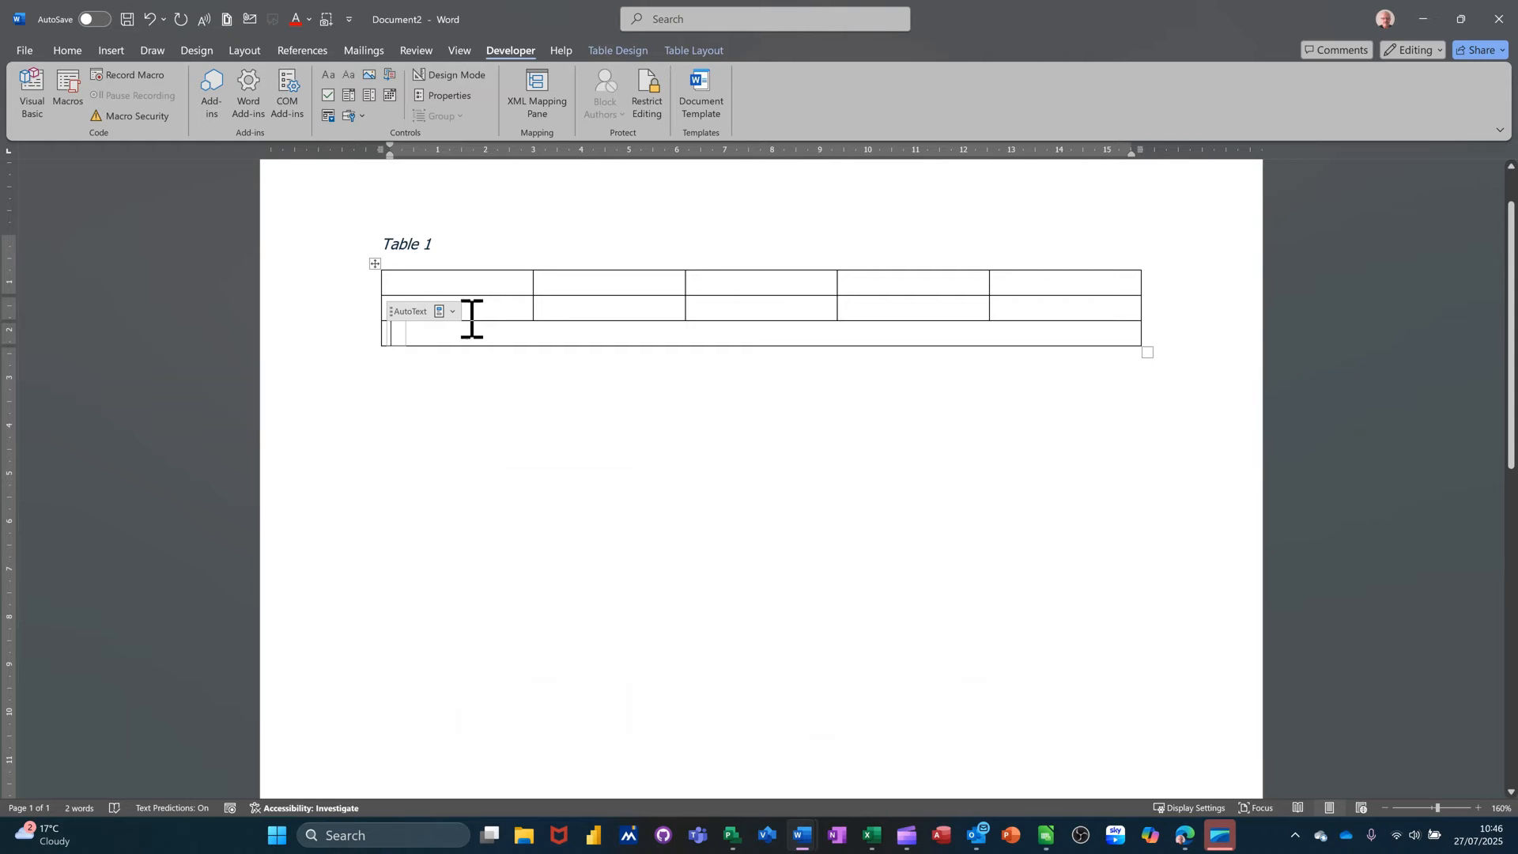
left_click(455, 312)
left_click(496, 478)
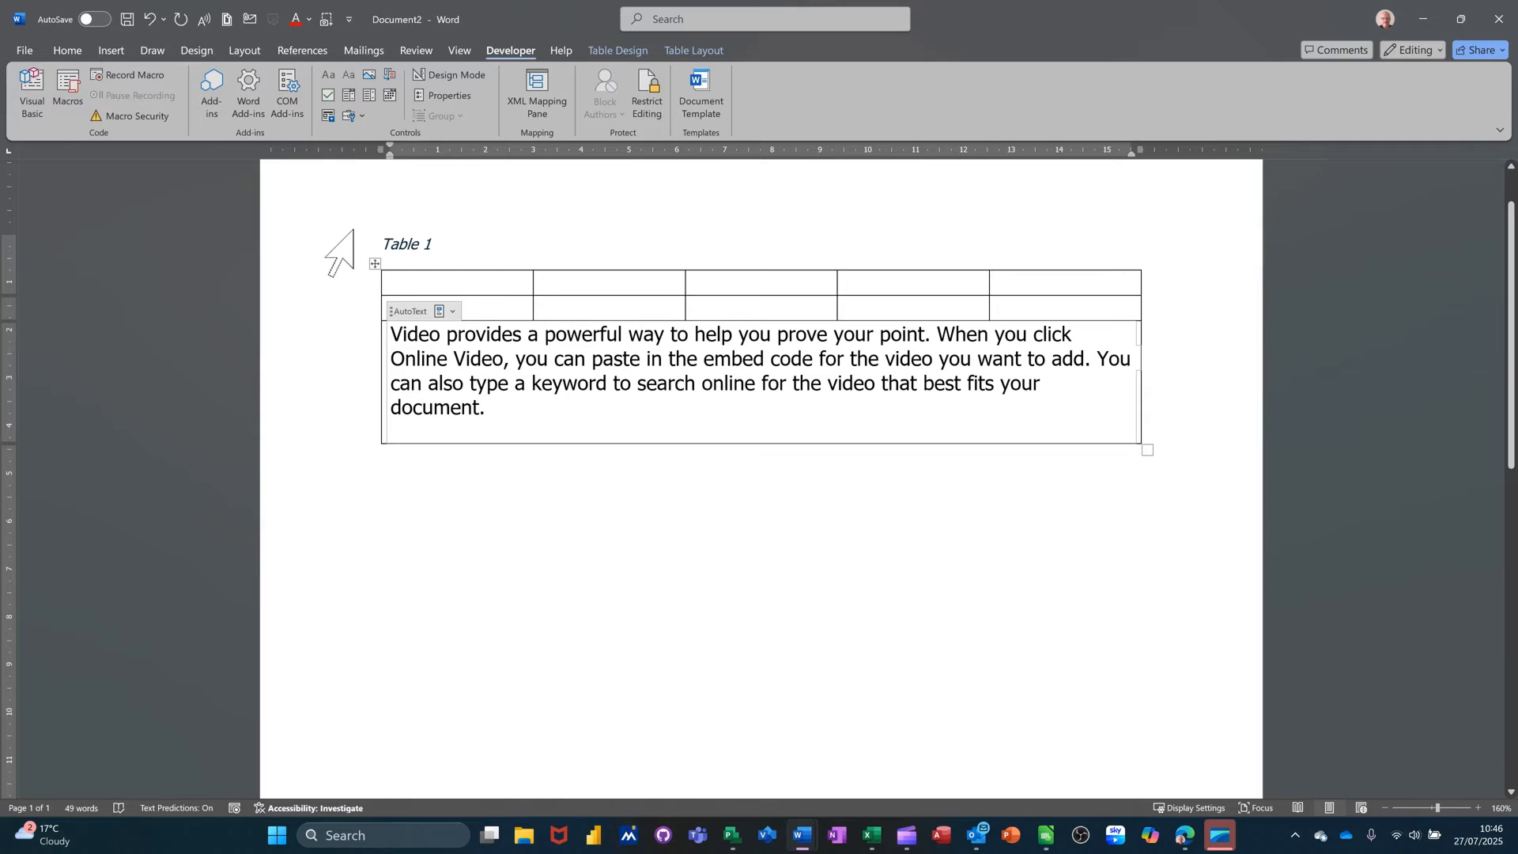
Delete the Table 1 caption together with the whole table below it
left_click_drag(353, 245, 343, 495)
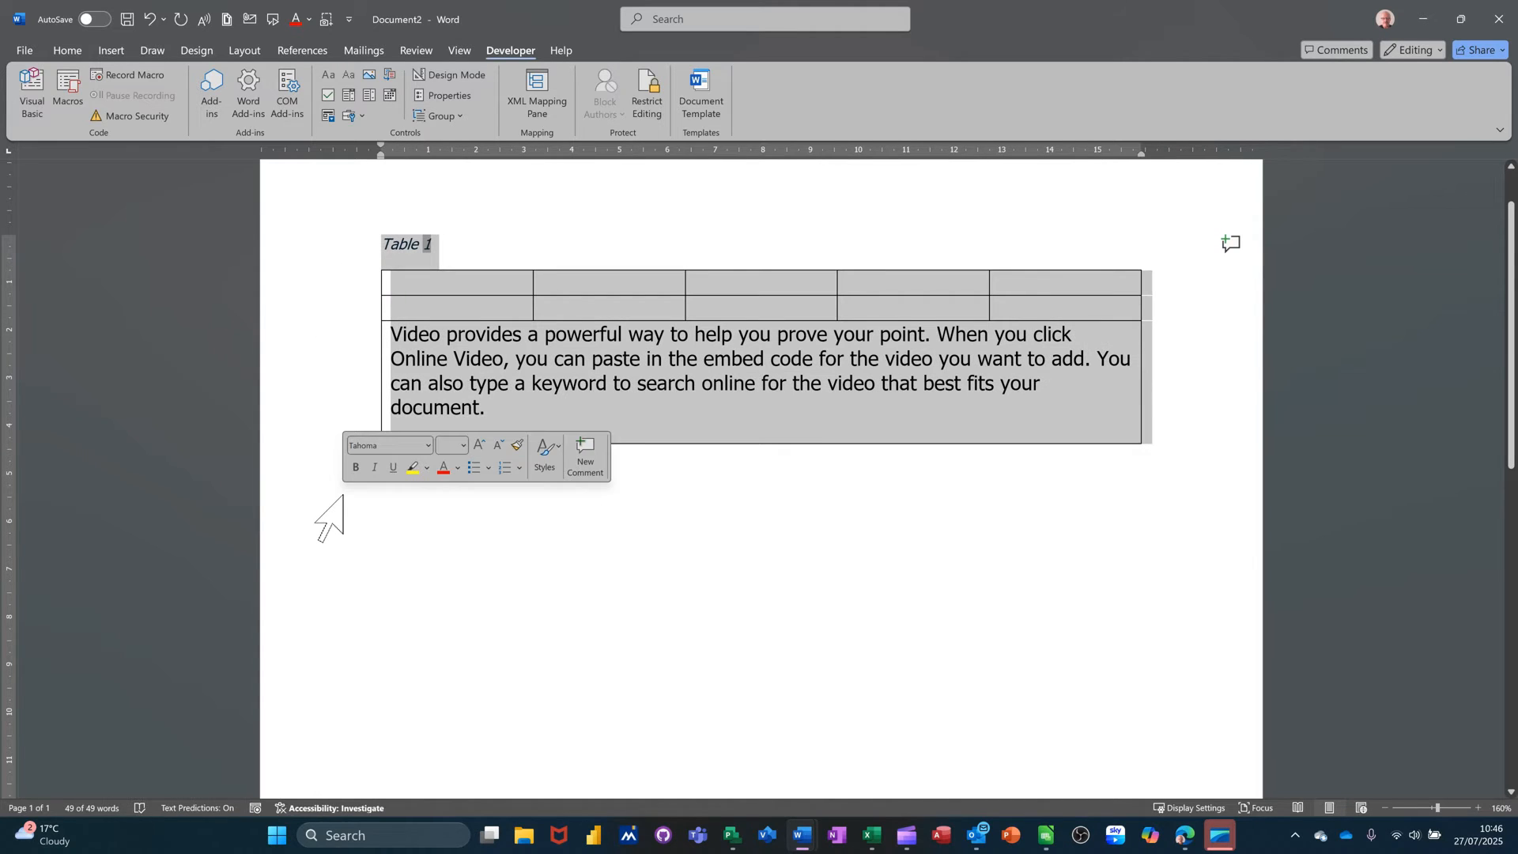
key("BackSpace")
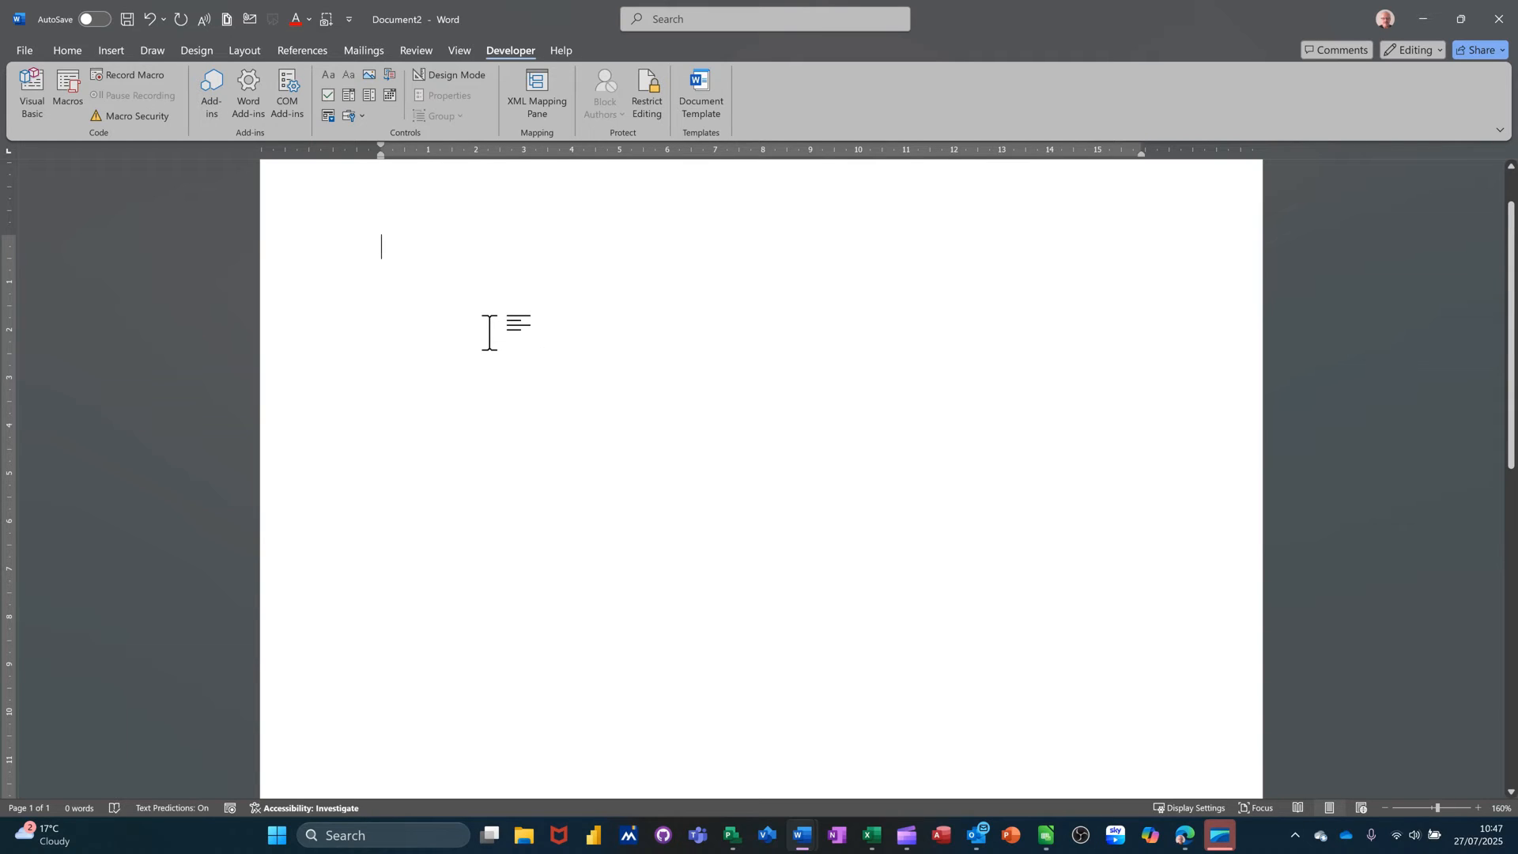
Enter Bradford, slect and the misspelled Acommodation on three separate lines to try out automatic correction
type("Brad")
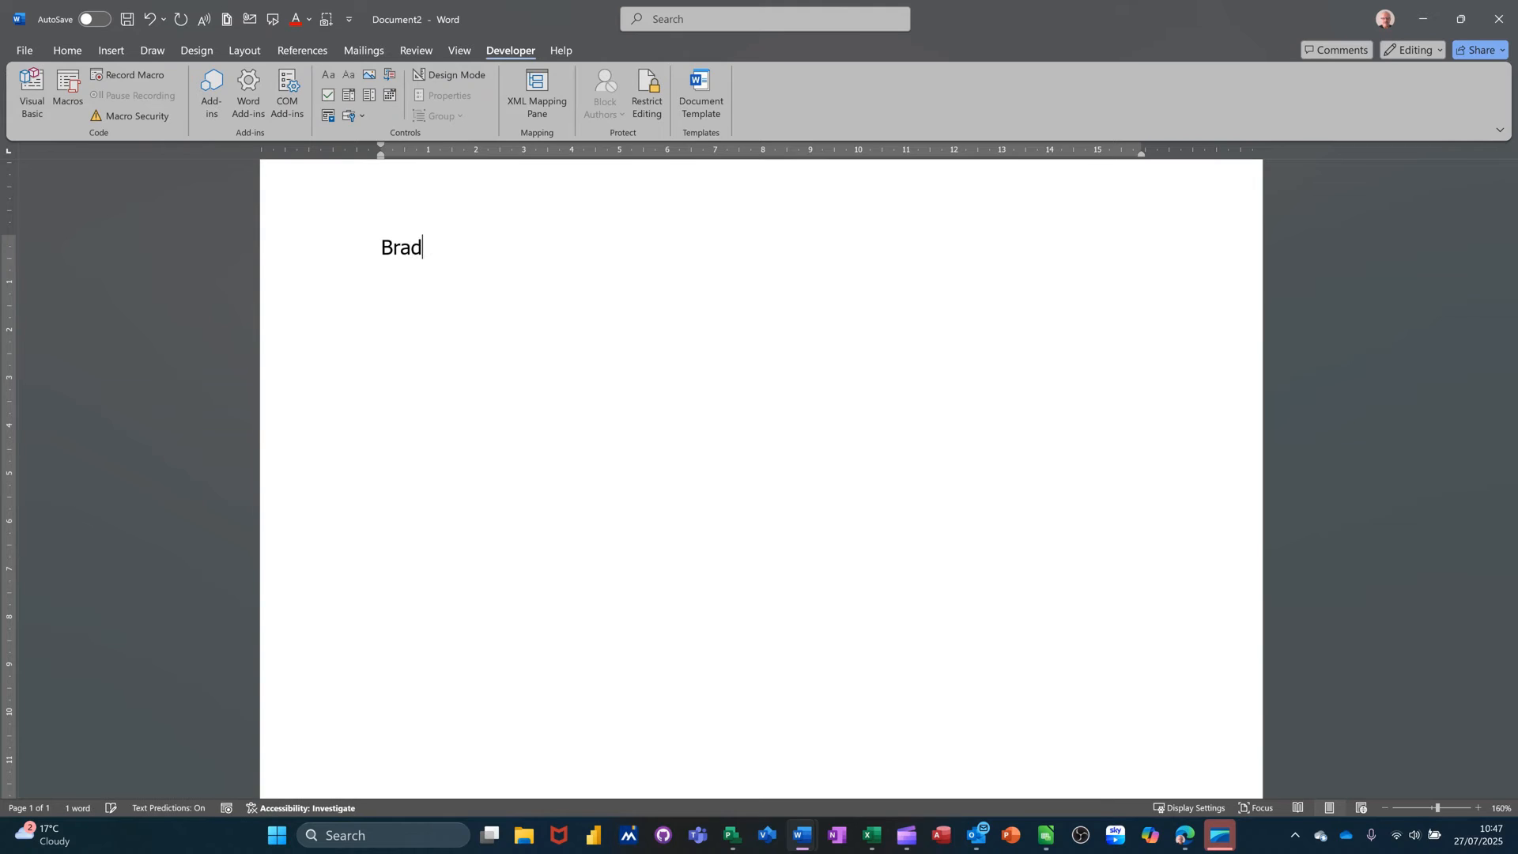
type("frod")
key("Return")
type("sle")
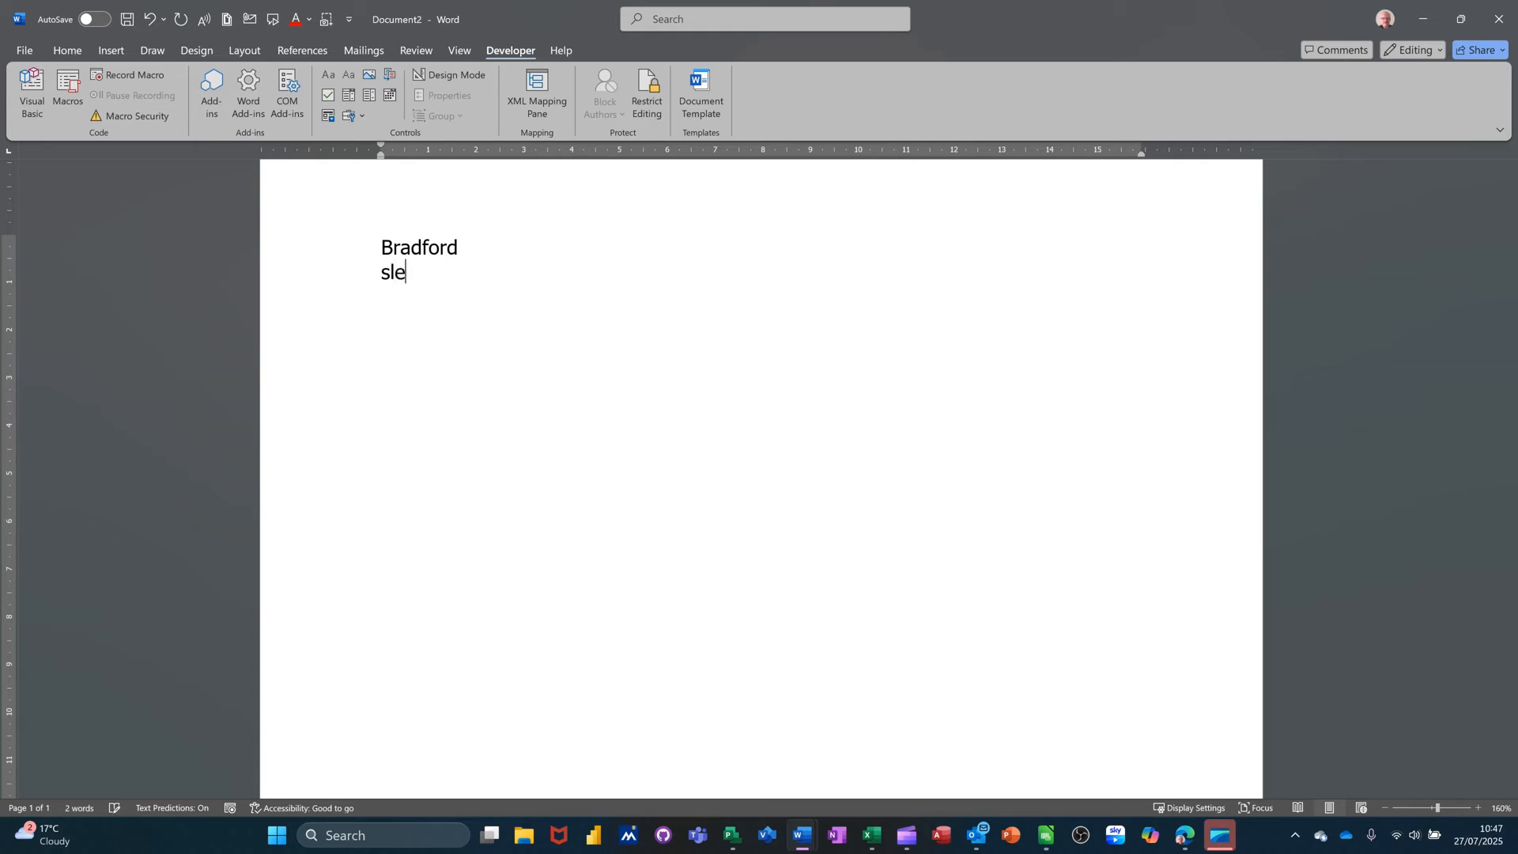
type("ct")
key("Return")
type("Acommo")
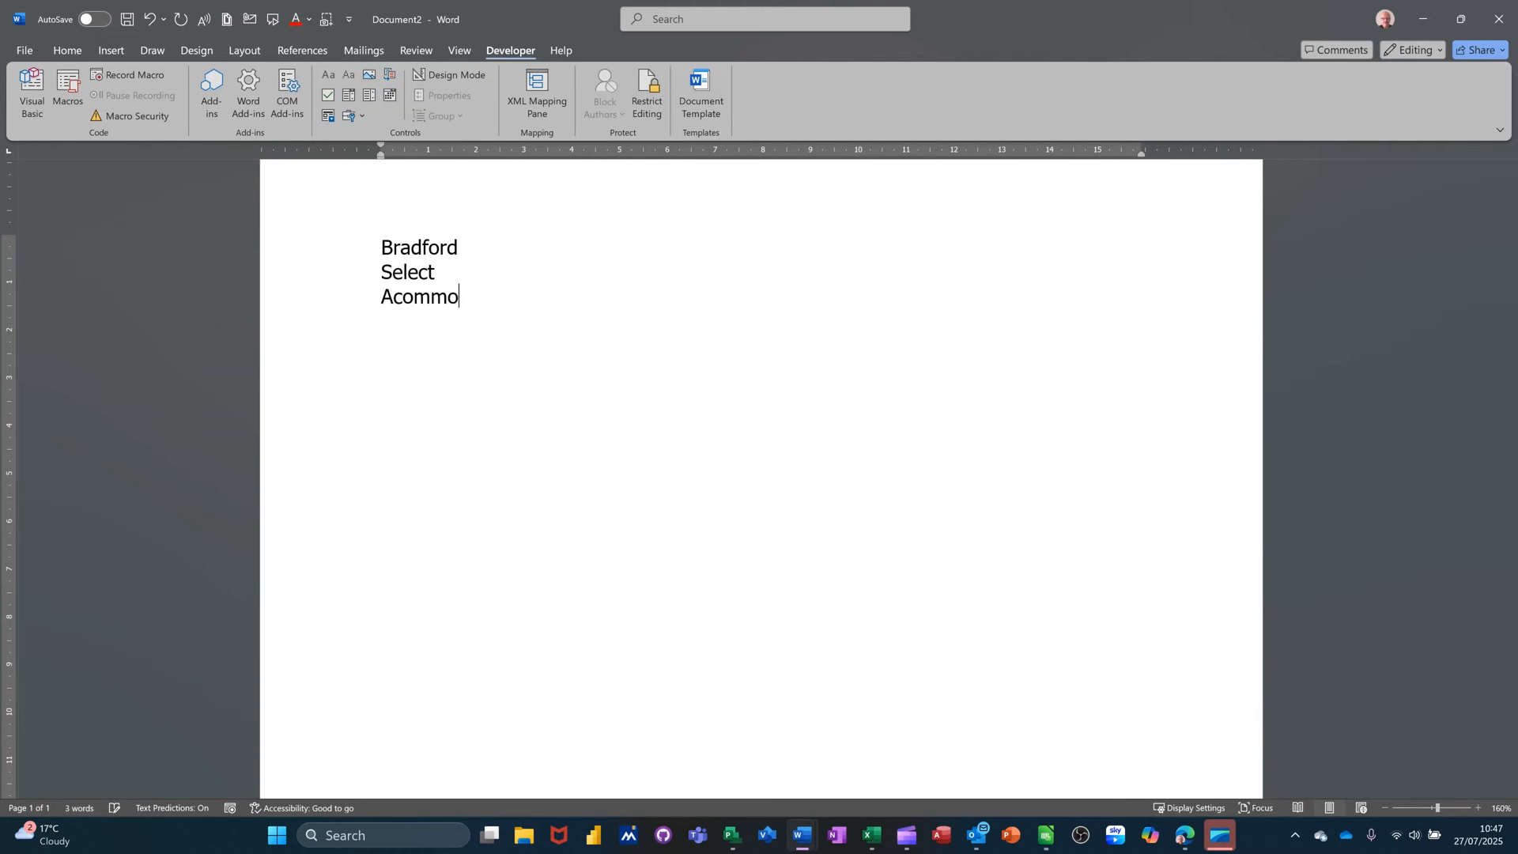
type("dation")
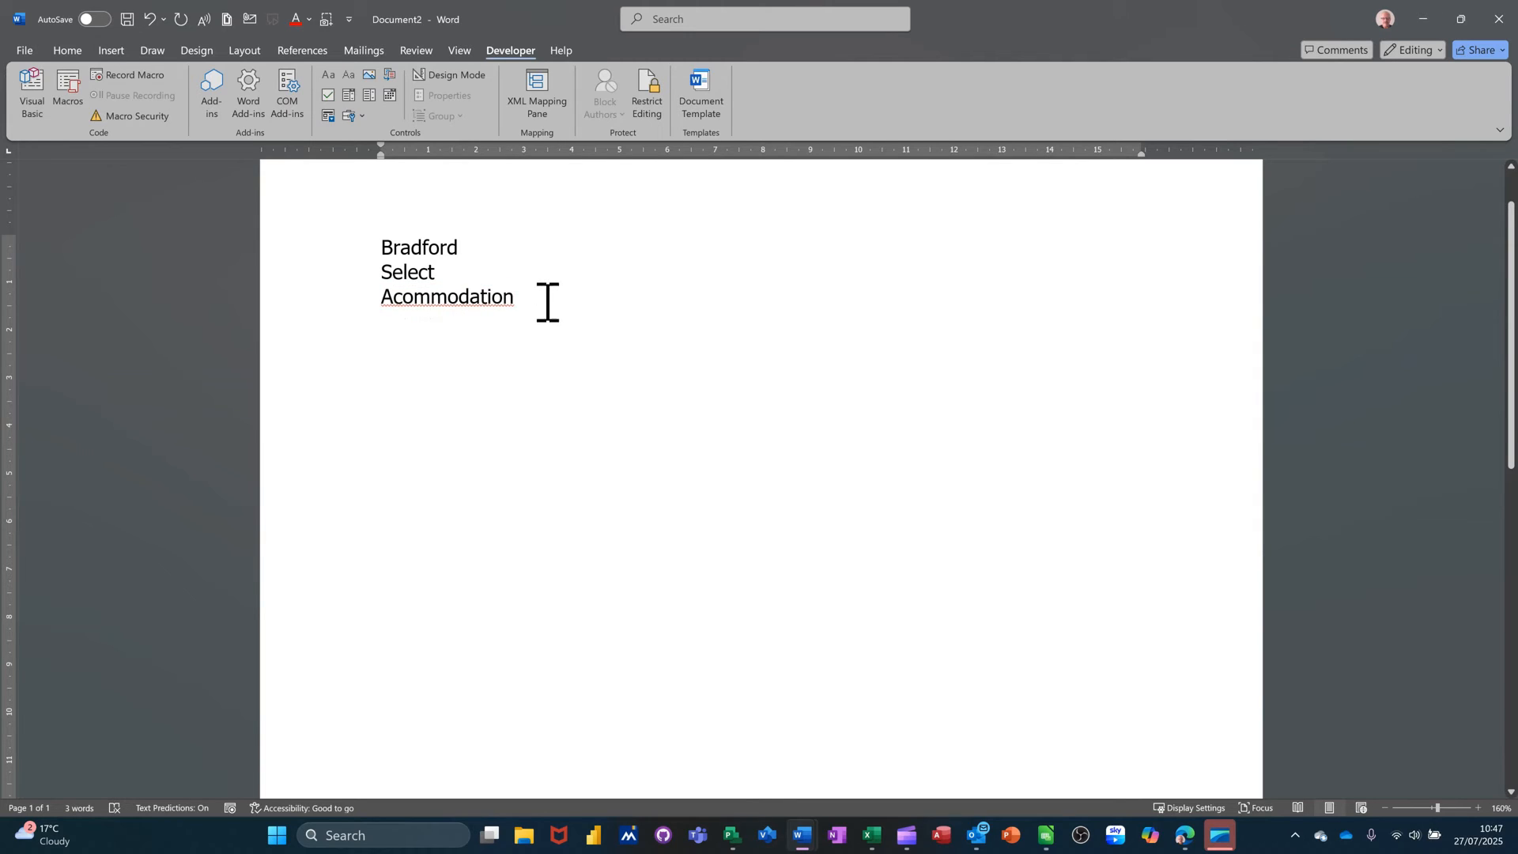
Correct the misspelled Acommodation with the spelling suggestion Accommodation
right_click(470, 301)
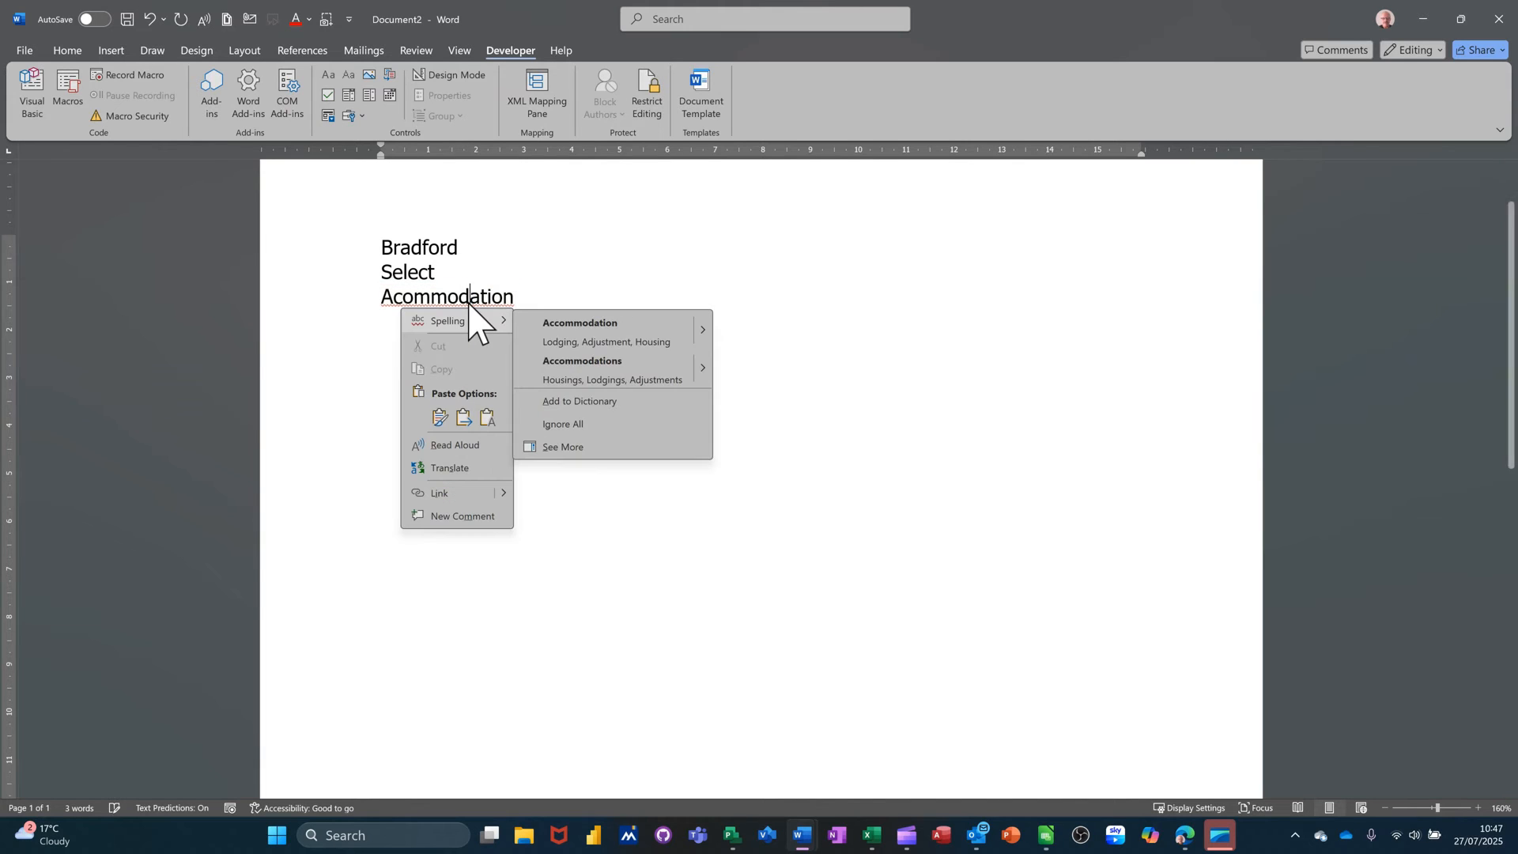
left_click(556, 308)
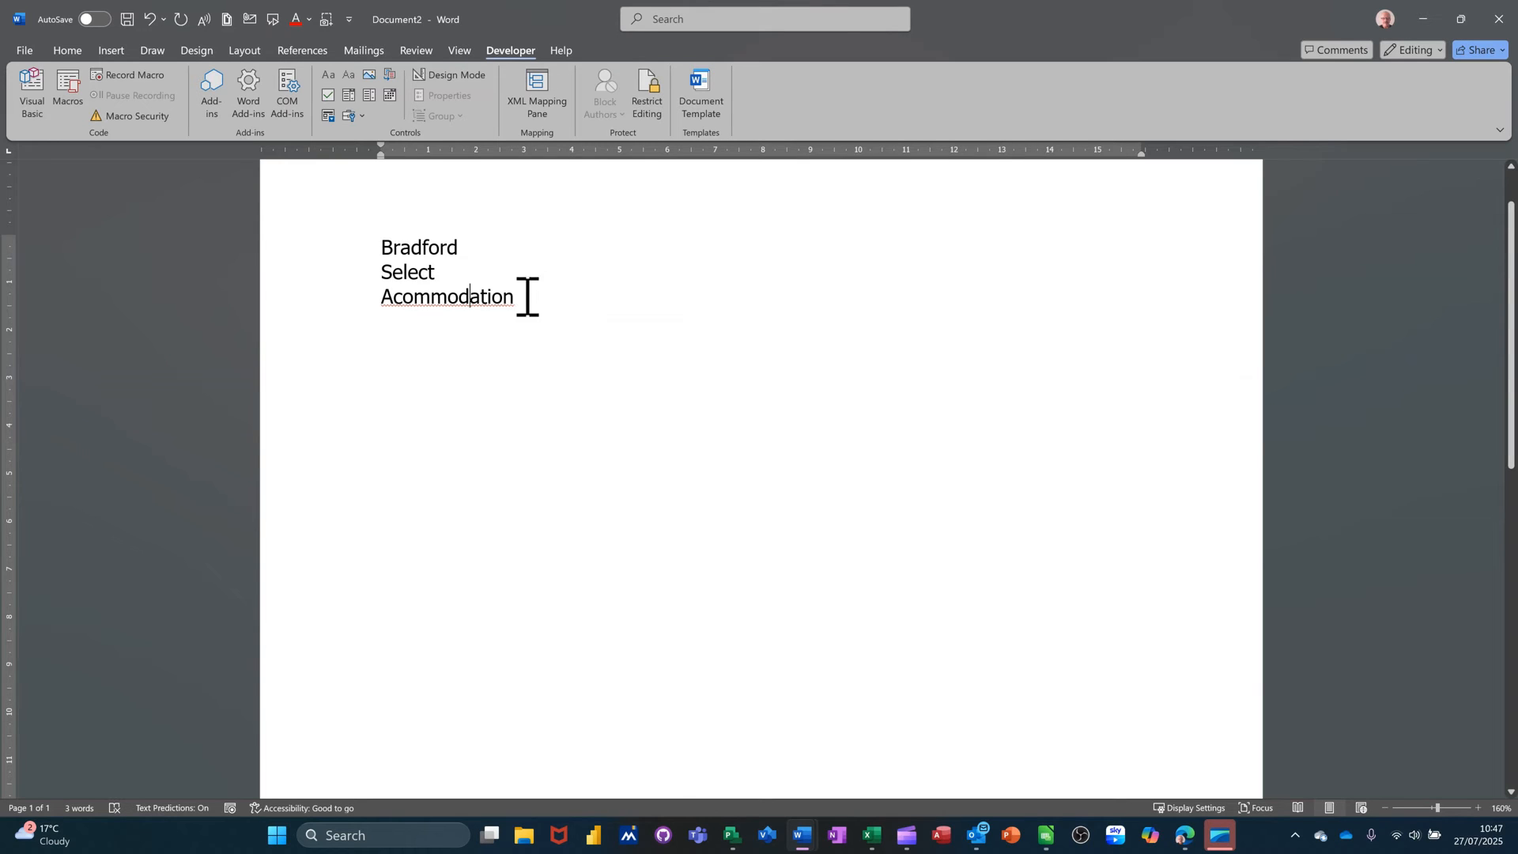
right_click(440, 305)
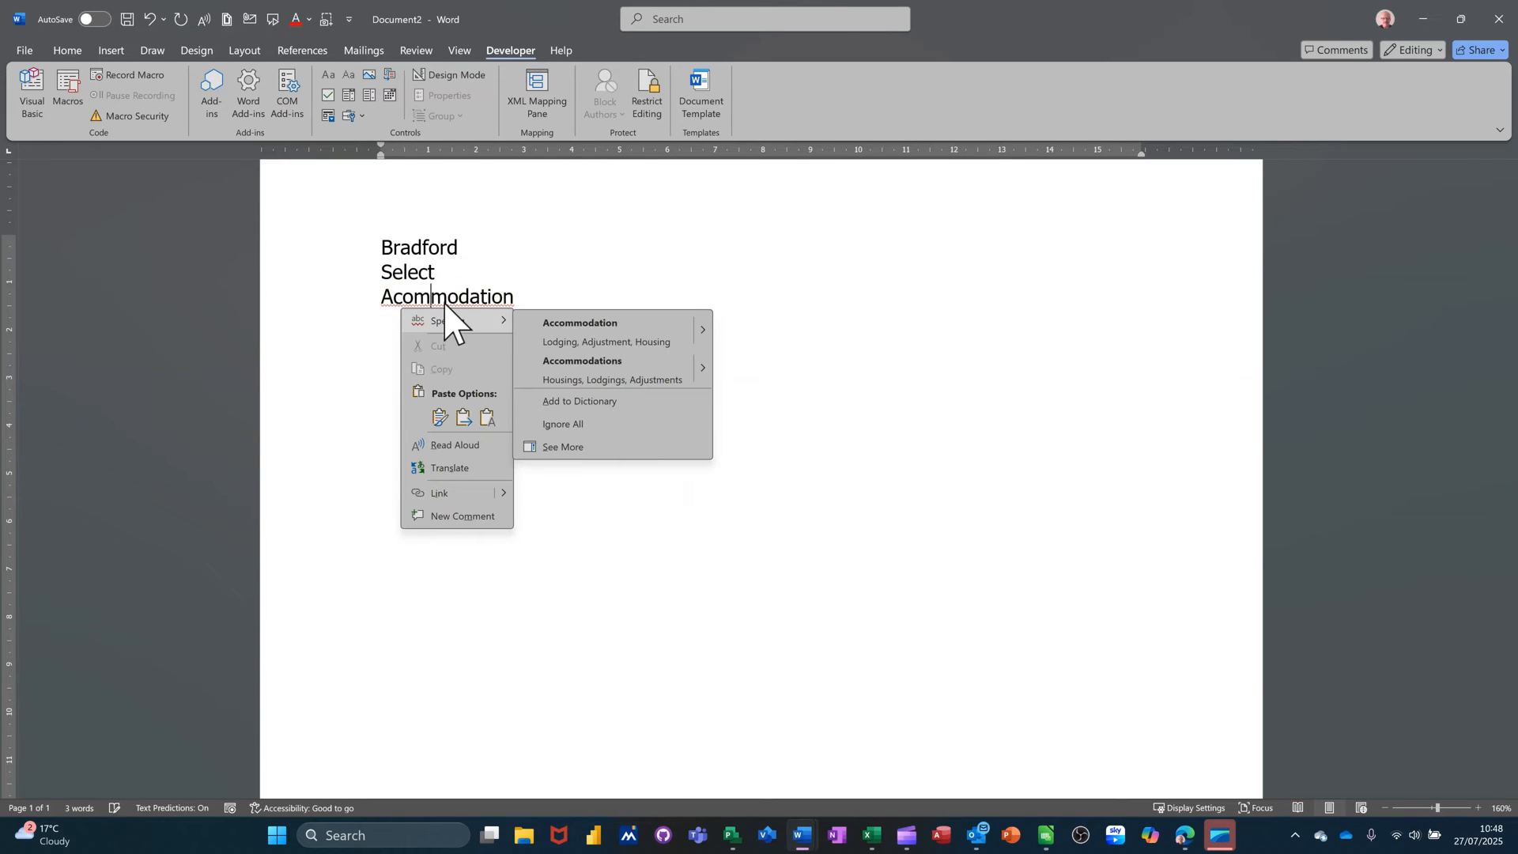
left_click(564, 336)
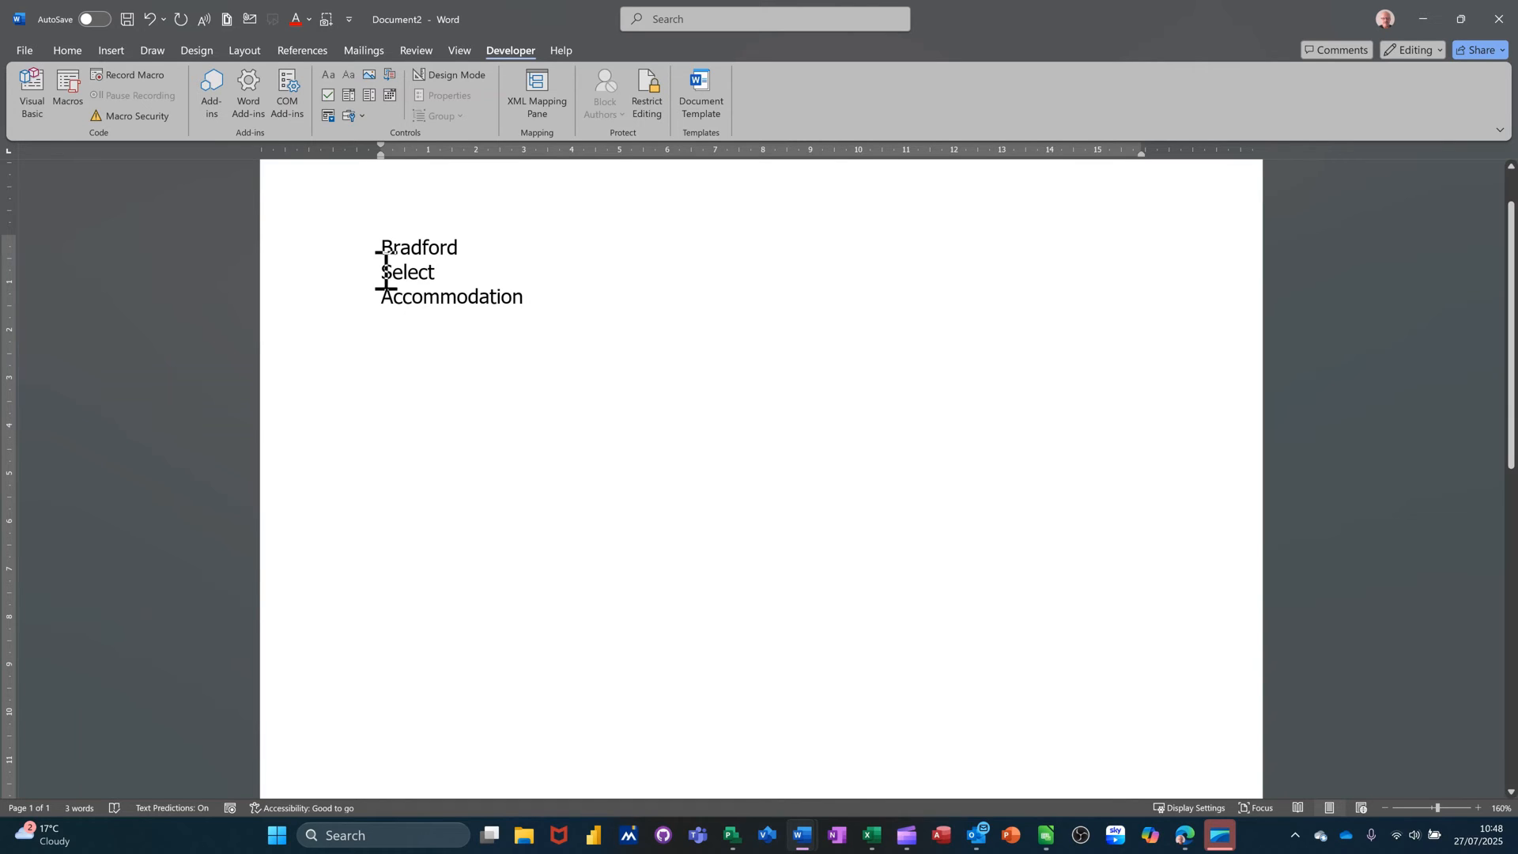
left_click_drag(348, 239, 345, 261)
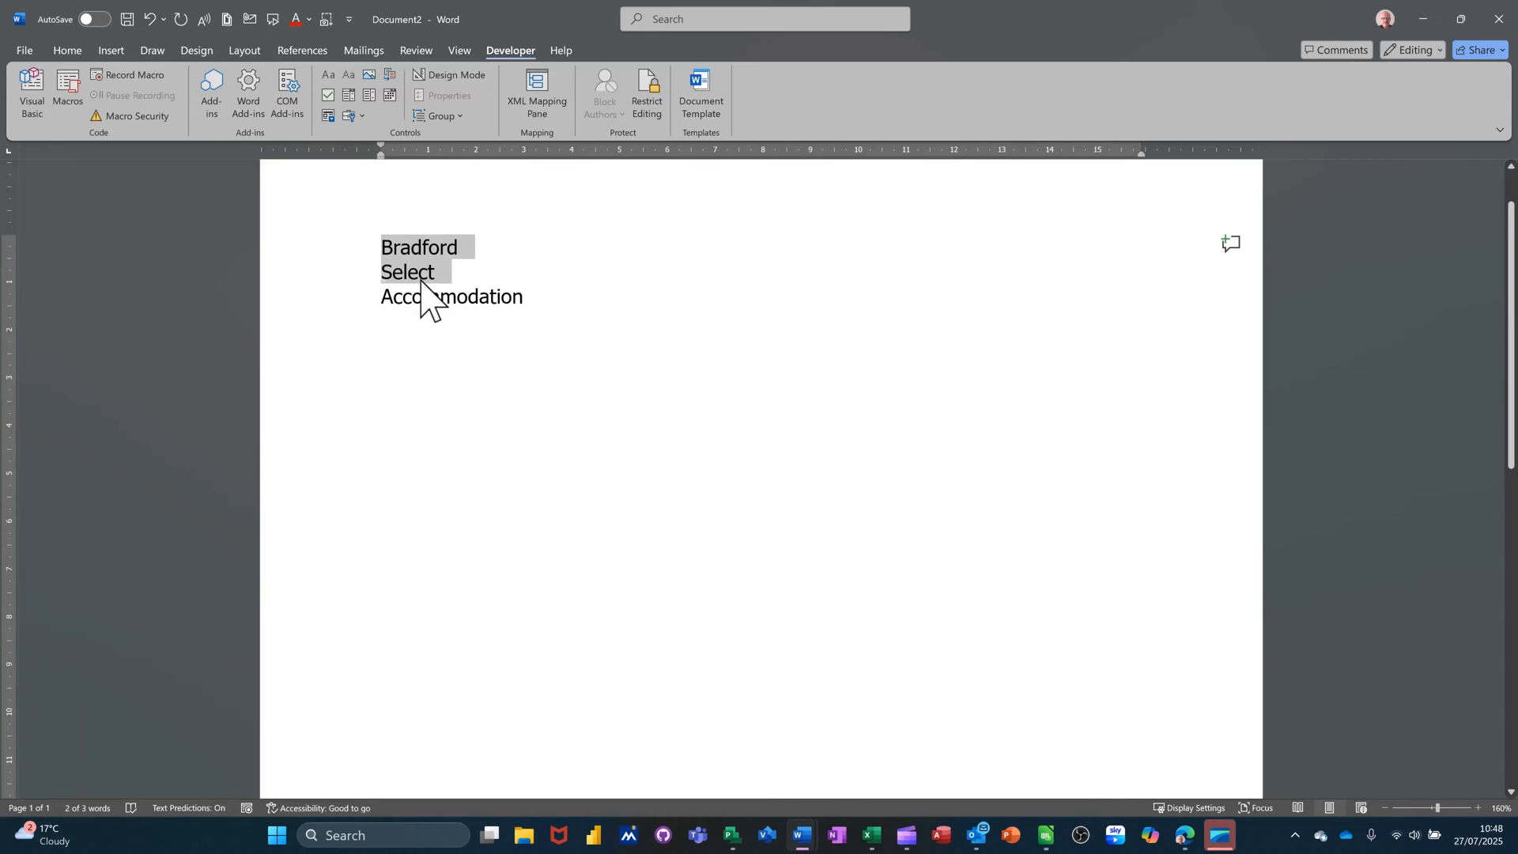
left_click(416, 347)
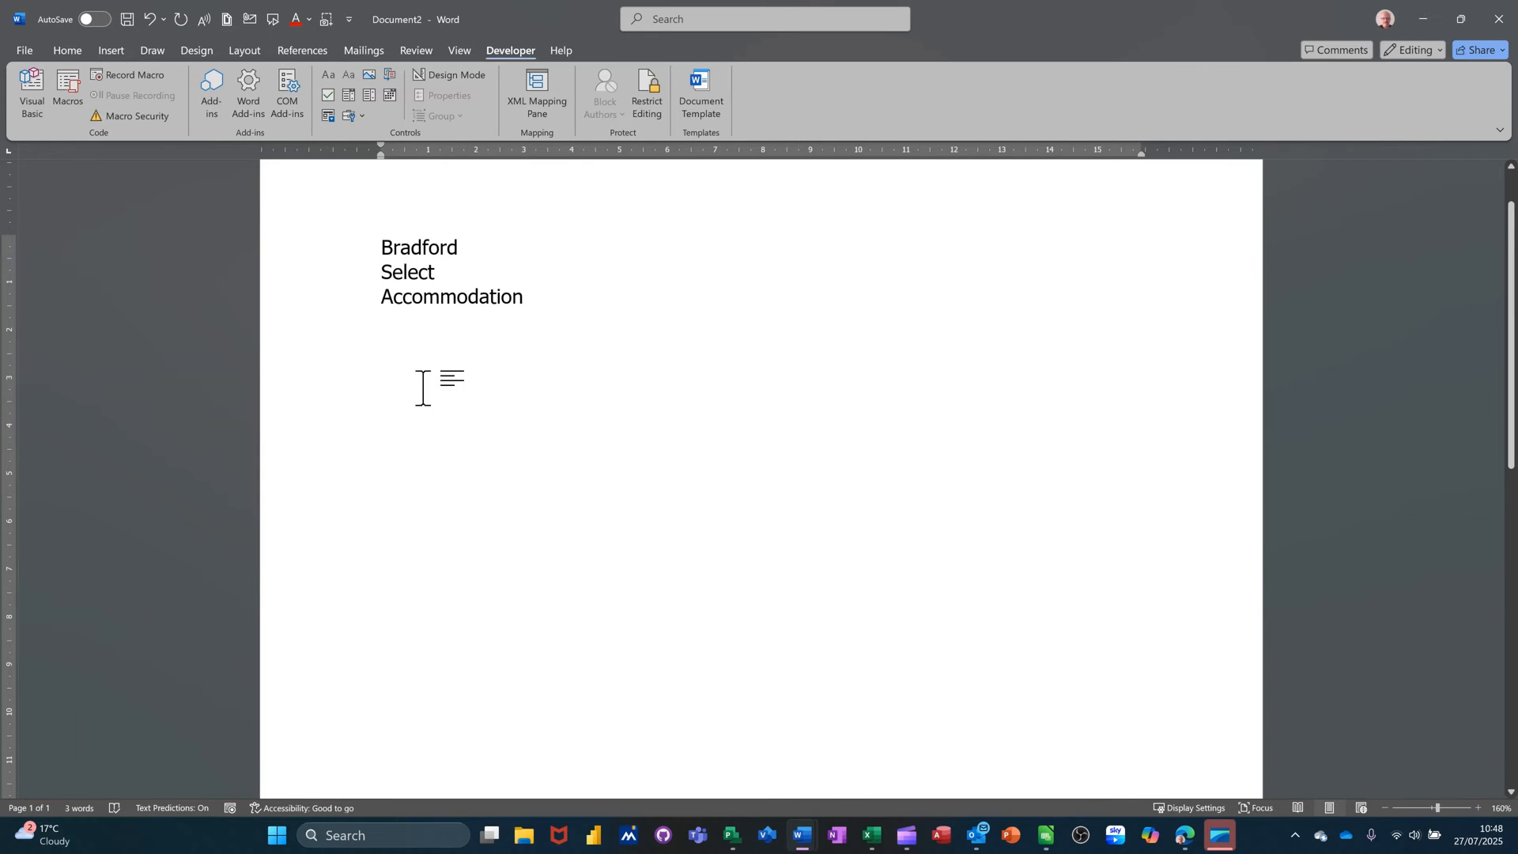
Open the AutoCorrect options from the proofing settings and look through the replacement entries starting with a
left_click(25, 51)
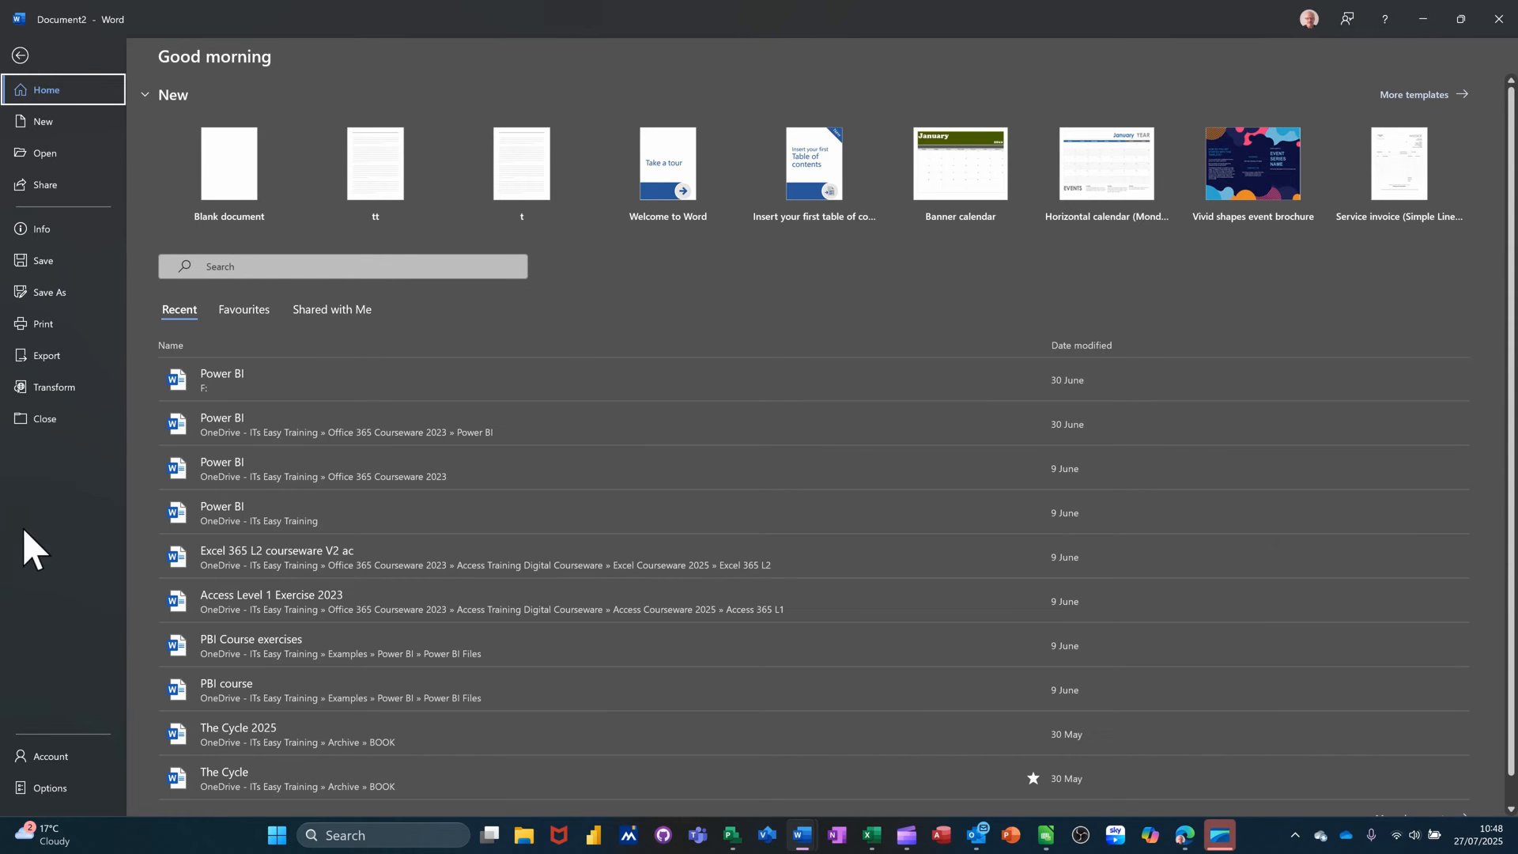
left_click(50, 791)
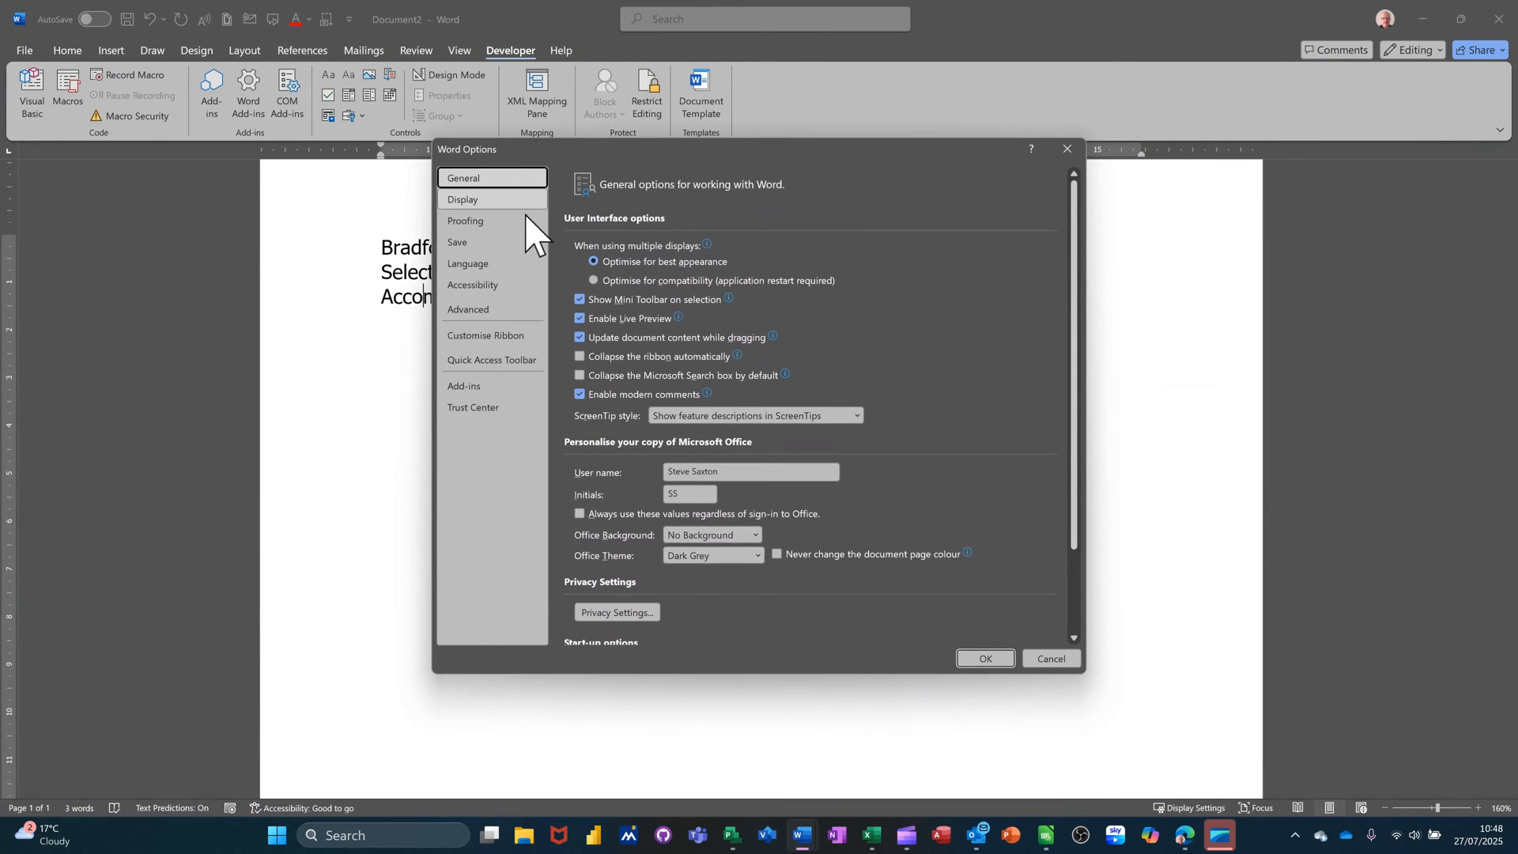
left_click(476, 225)
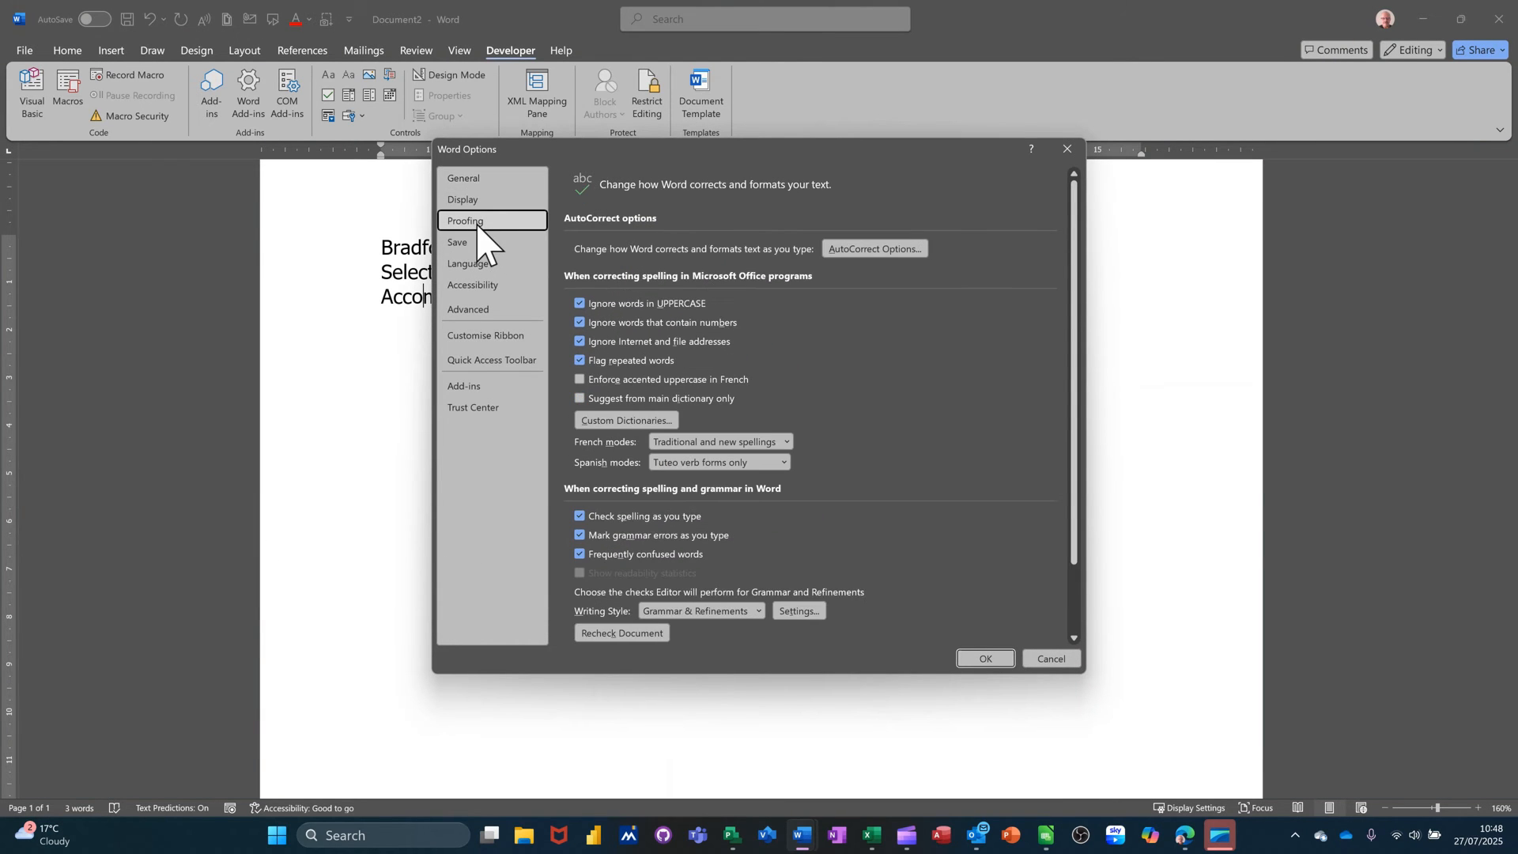
left_click(875, 250)
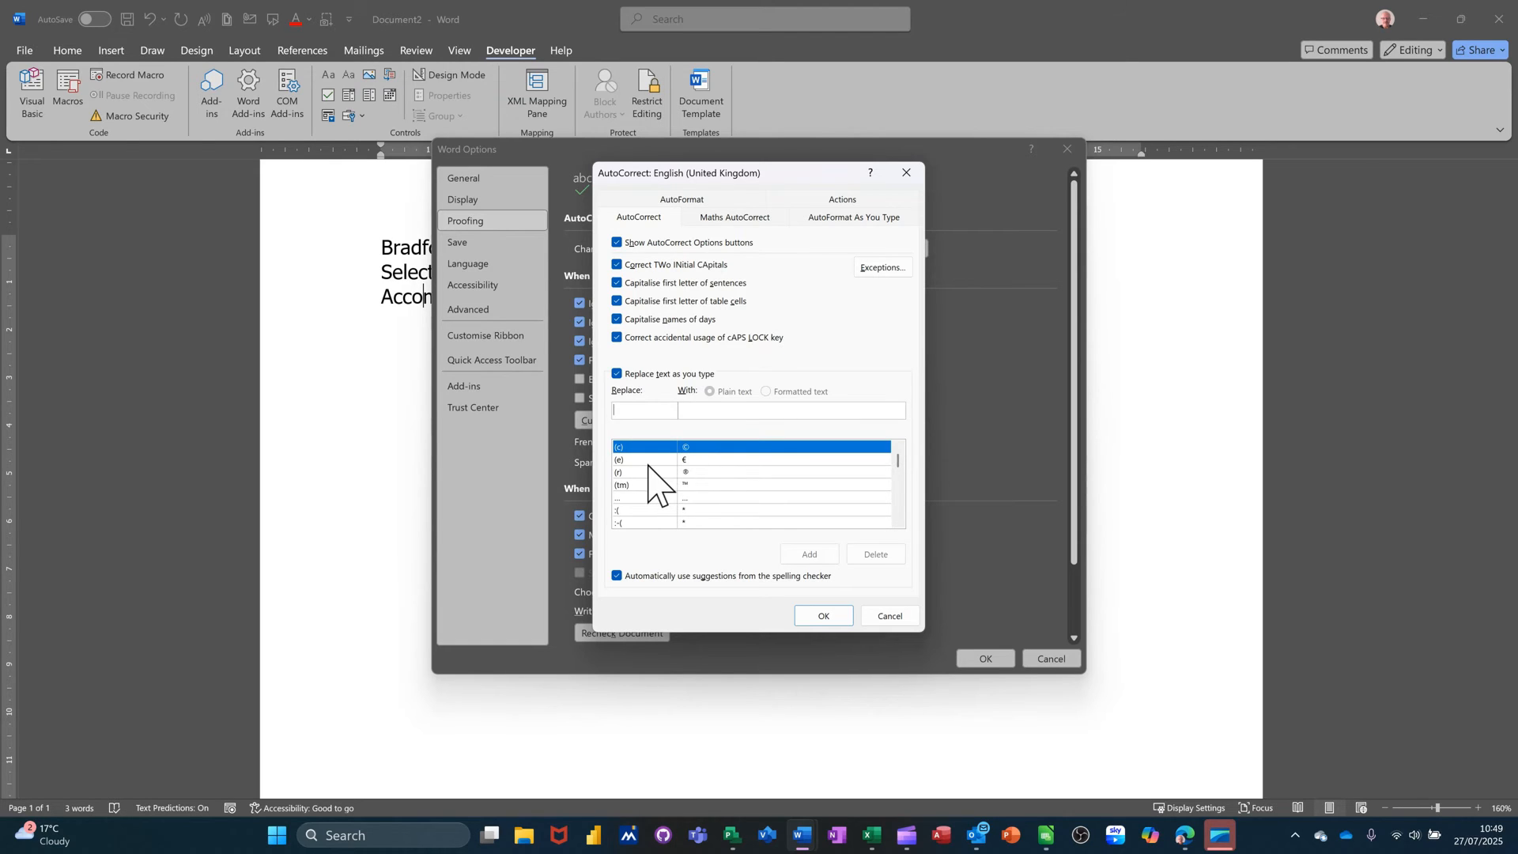
scroll(648, 466, "down", 3)
scroll(650, 478, "down", 2)
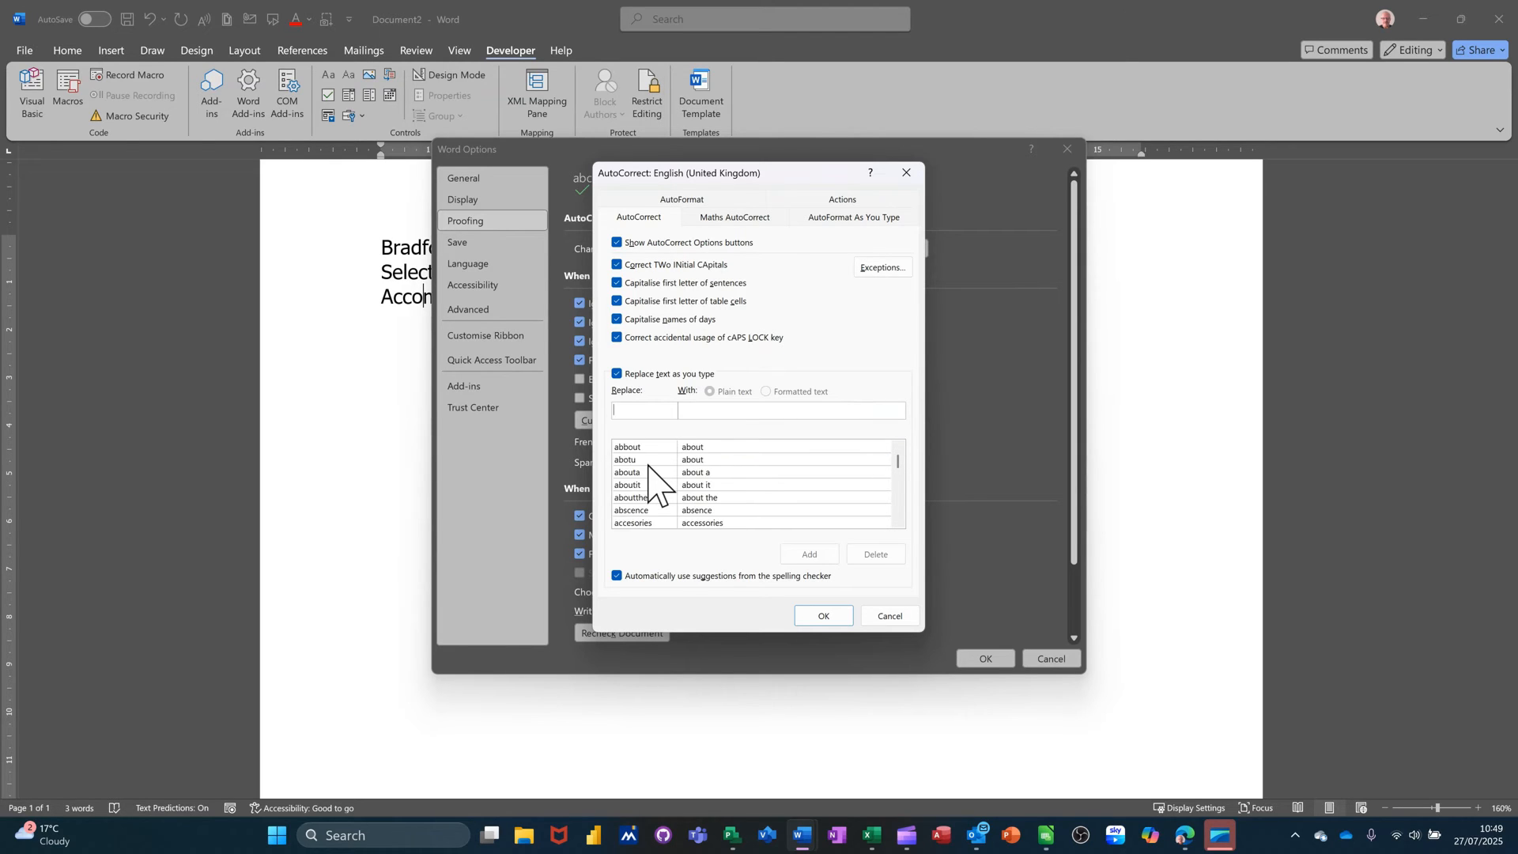
scroll(672, 478, "down", 5)
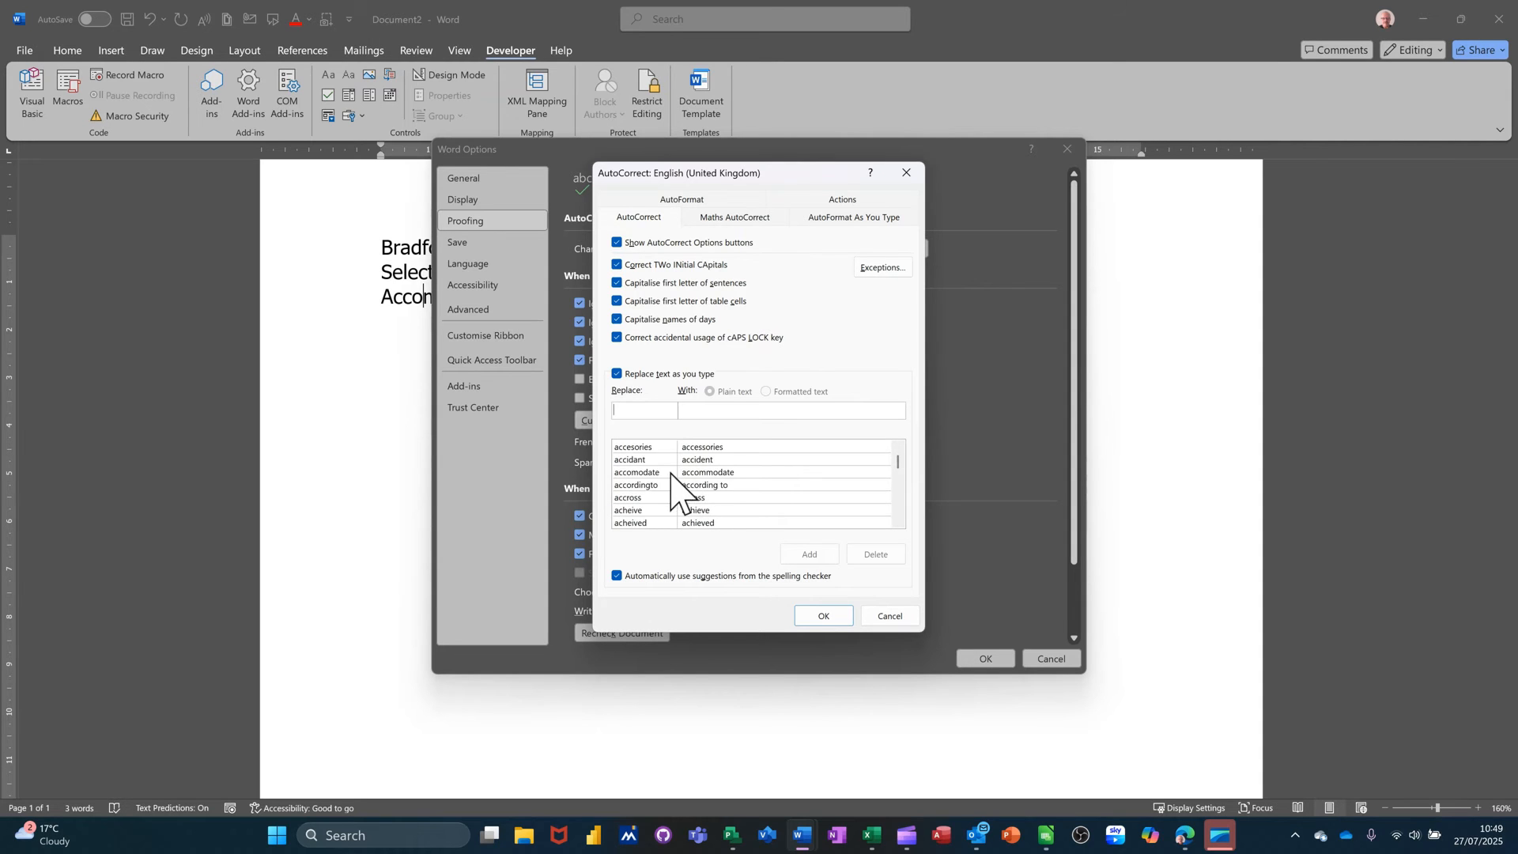
scroll(662, 497, "down", 2)
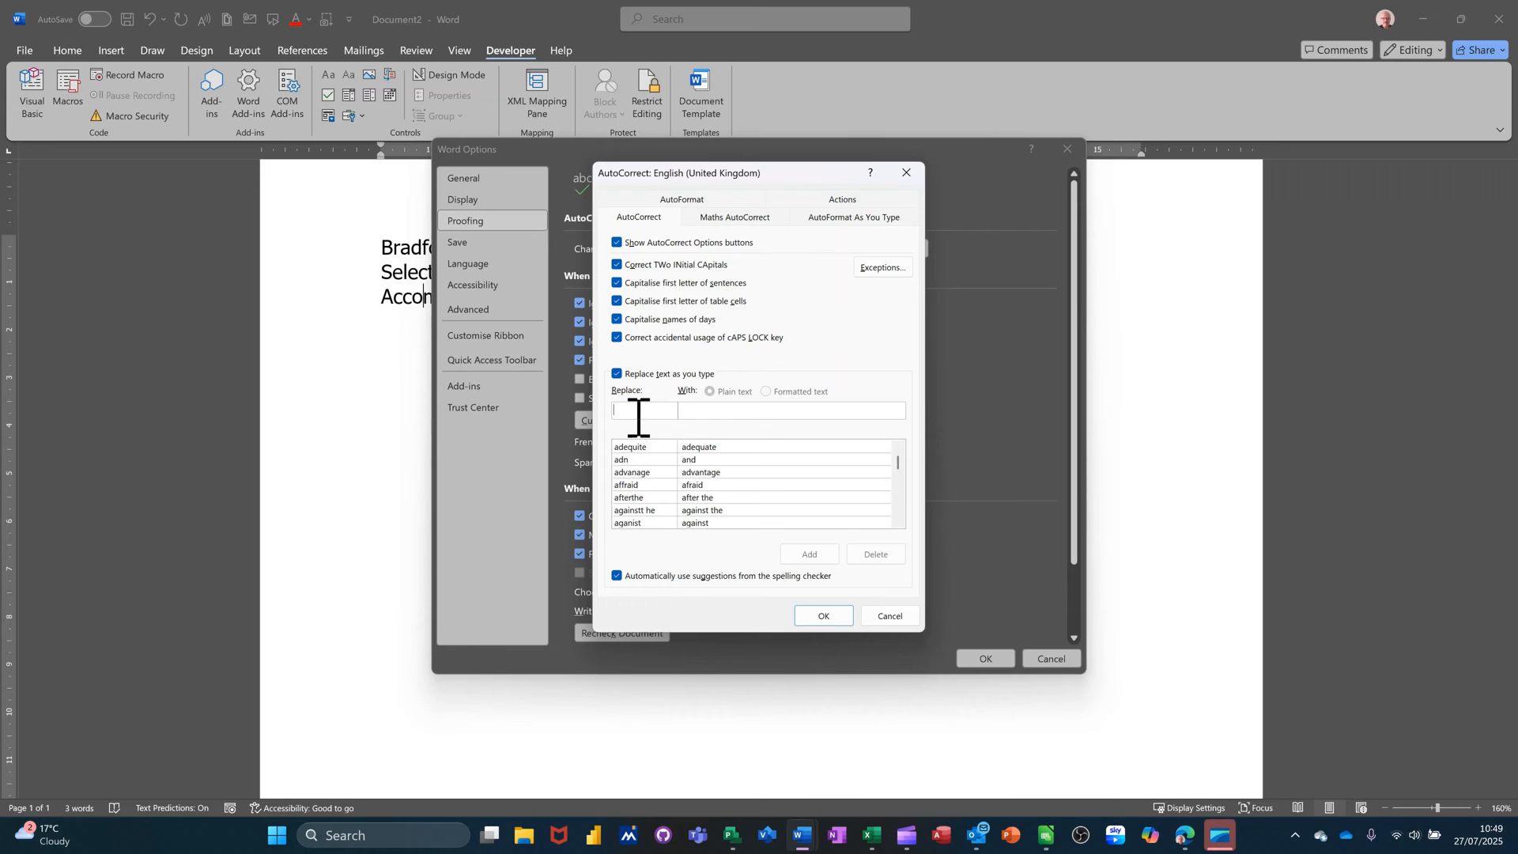
Add an AutoCorrect entry that replaces Acommodation with Accommodation
type("A")
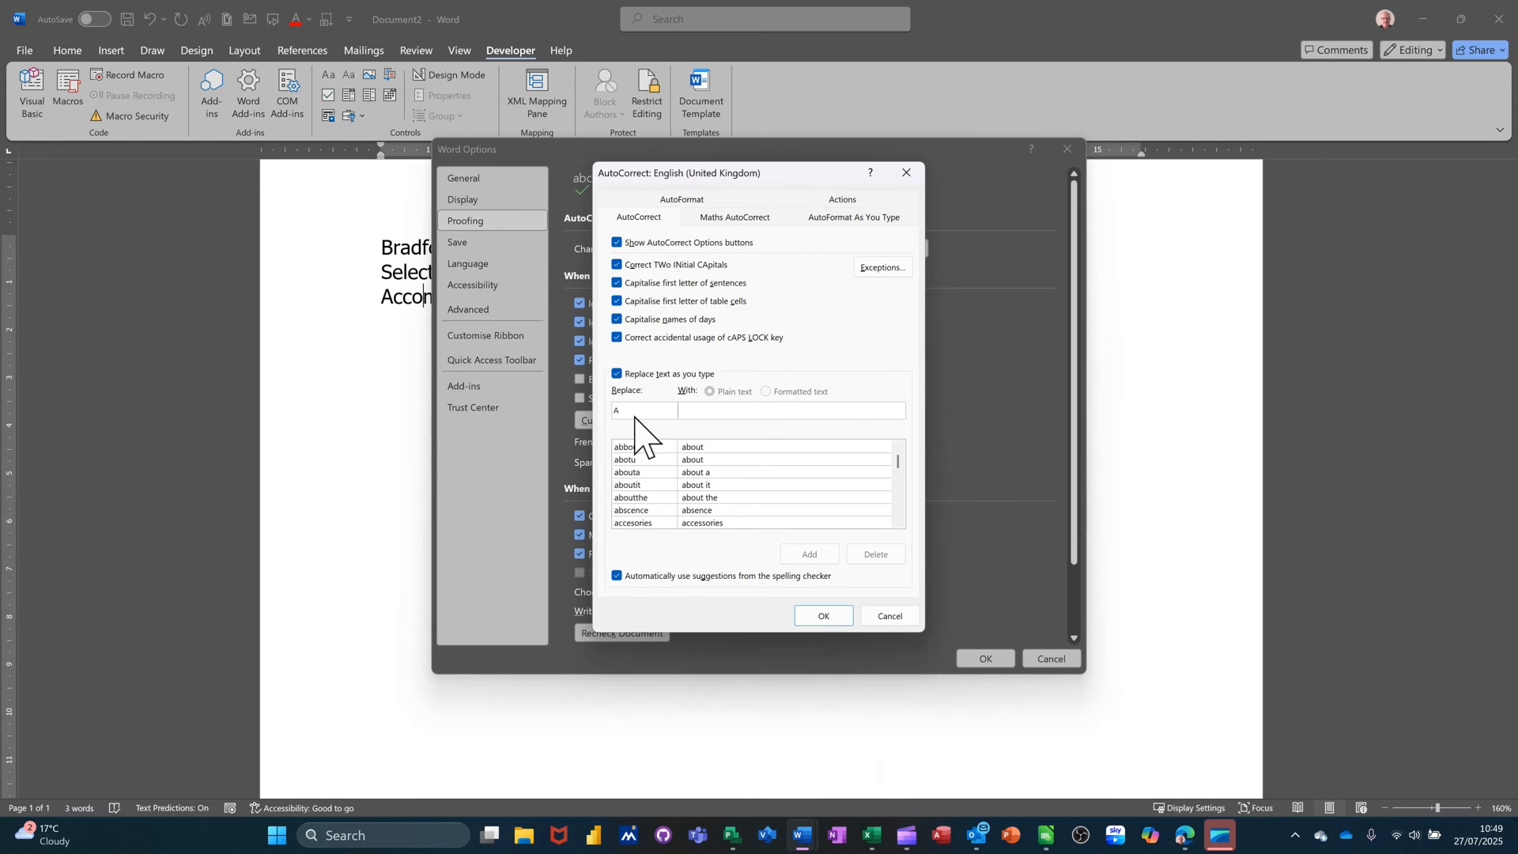
type("comm")
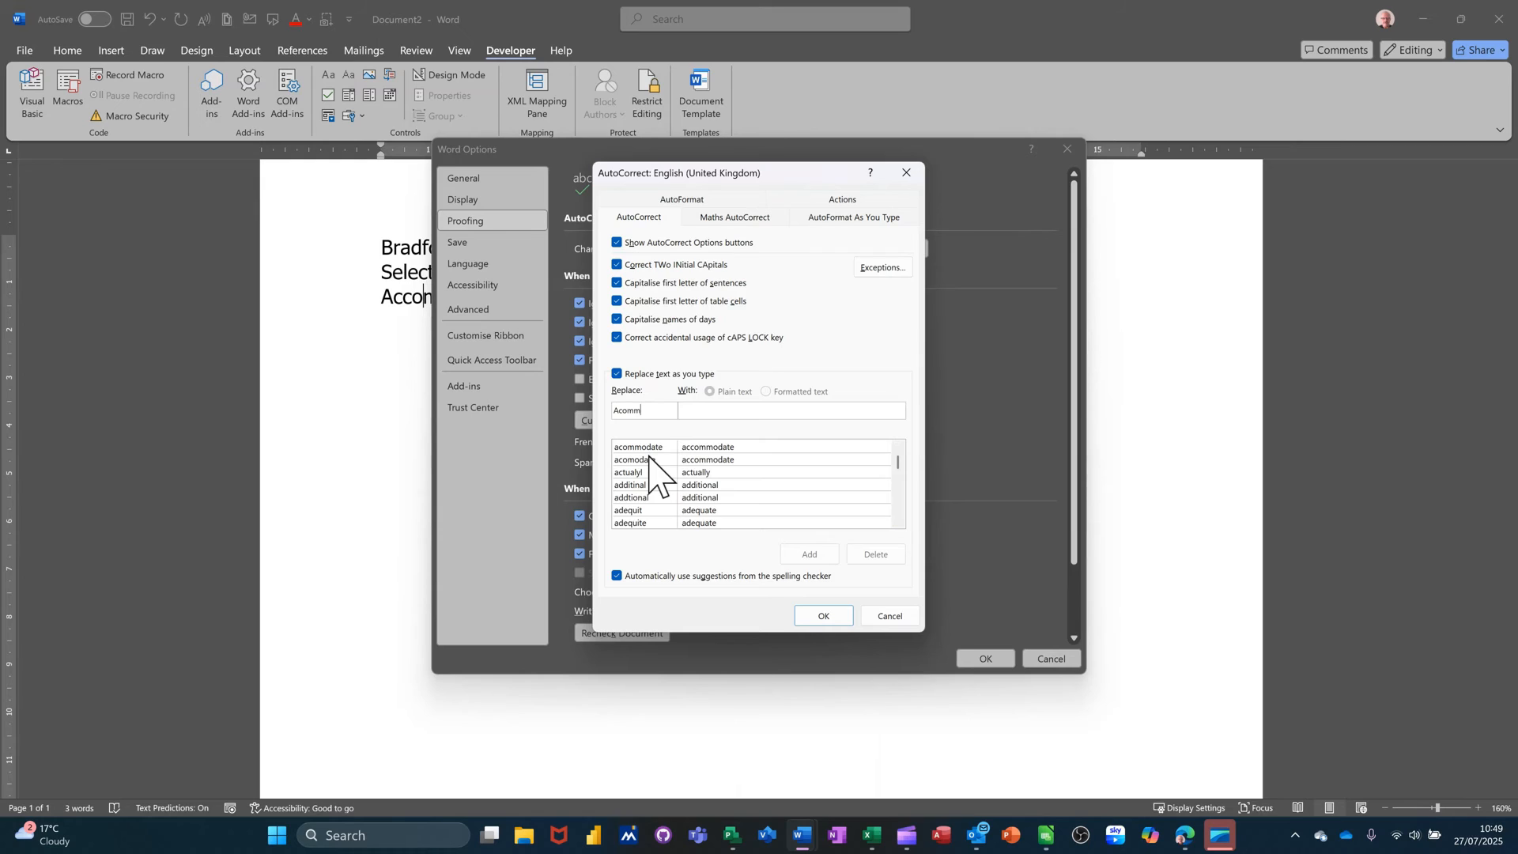
type("a")
type("A")
type("ccommod")
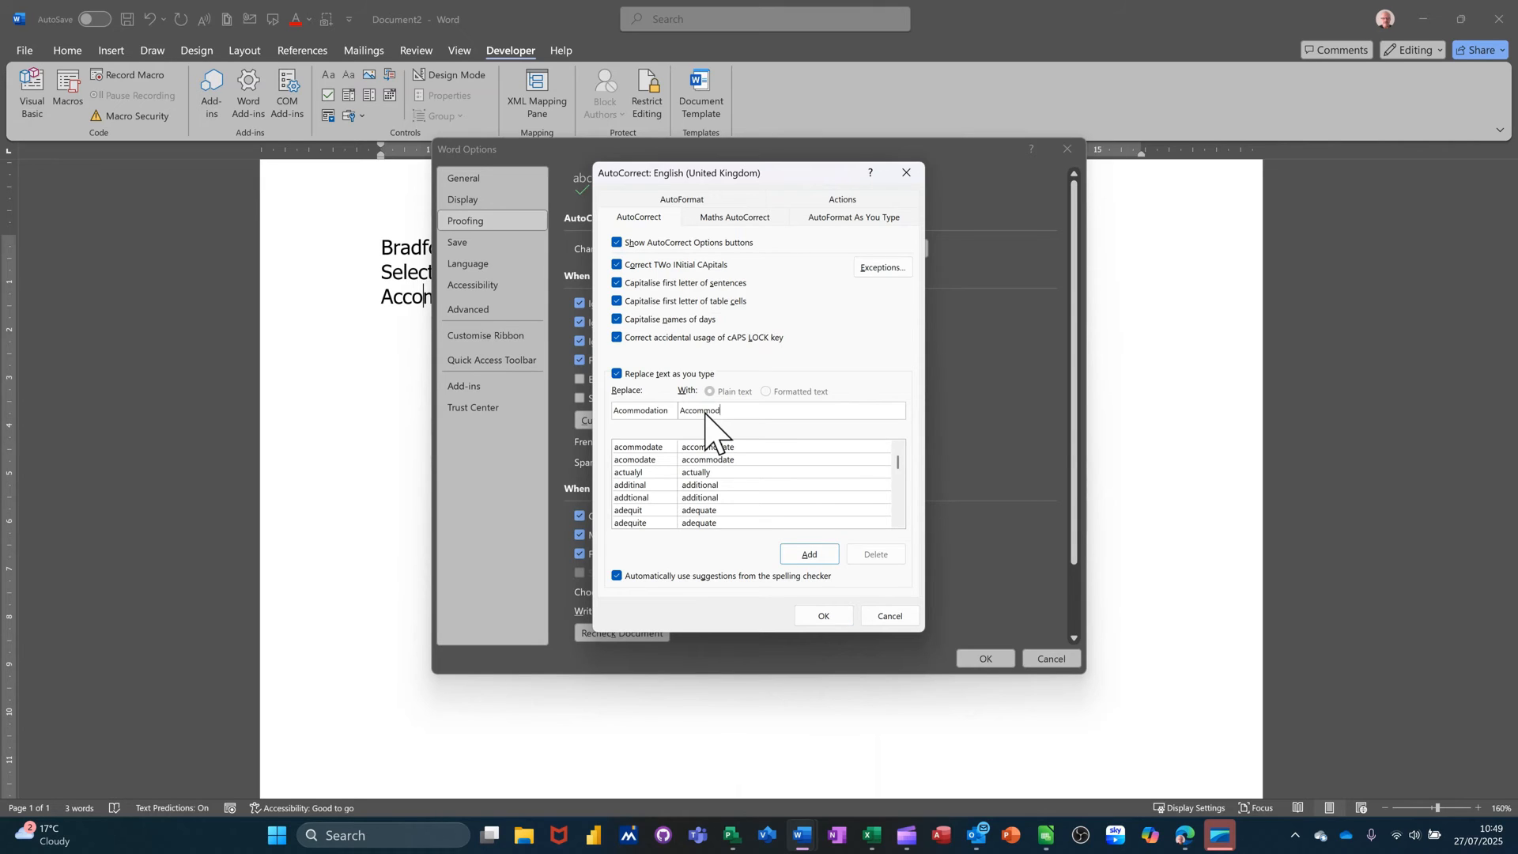
type("ation")
left_click(815, 559)
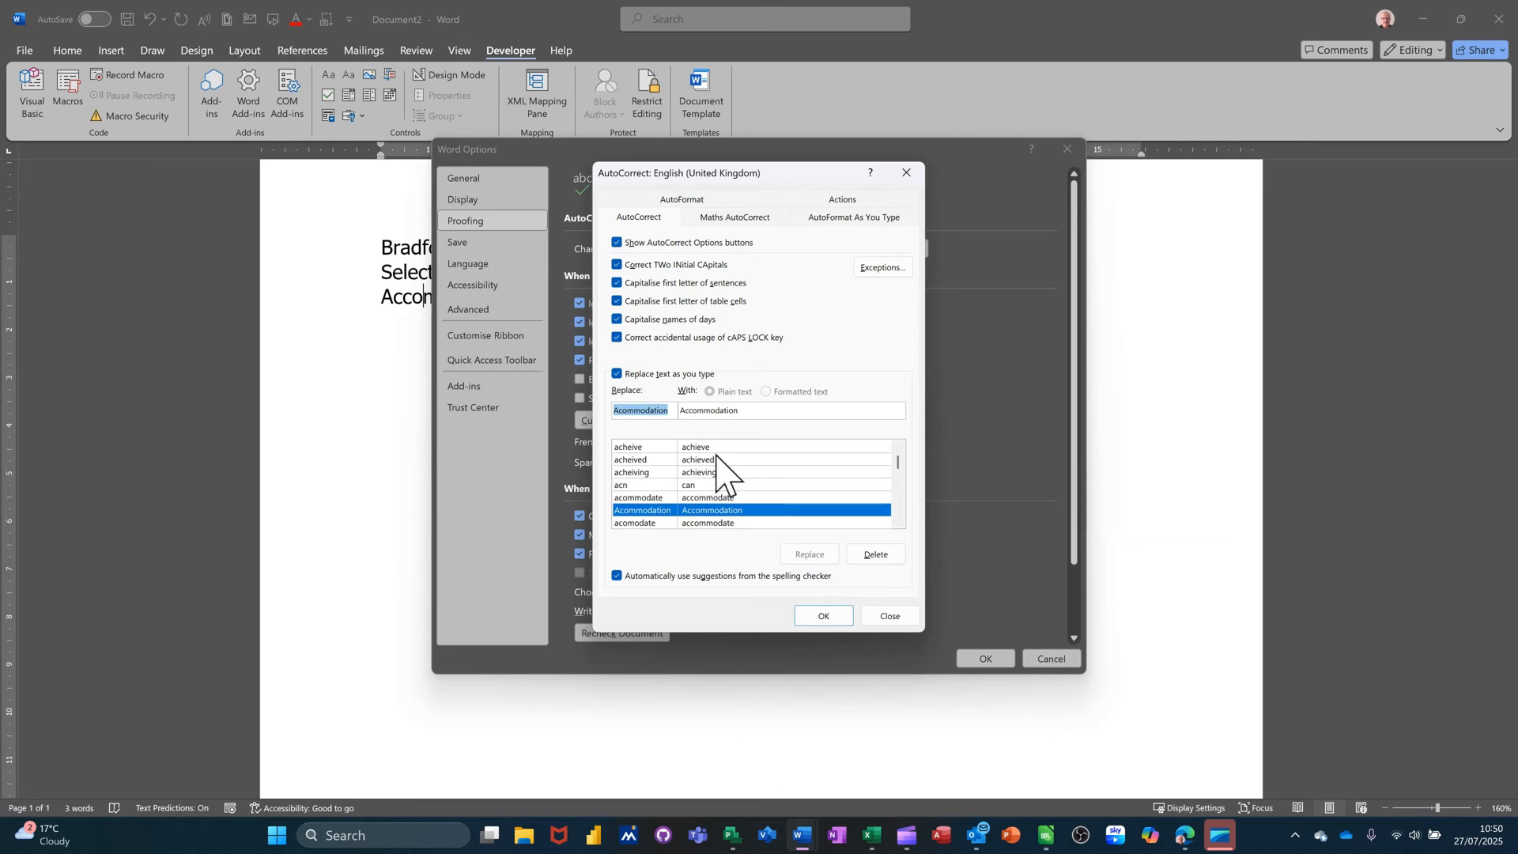
Add an AutoCorrect entry that replaces BA with Benefits Agency, and save the AutoCorrect and Word options
scroll(712, 498, "down", 10)
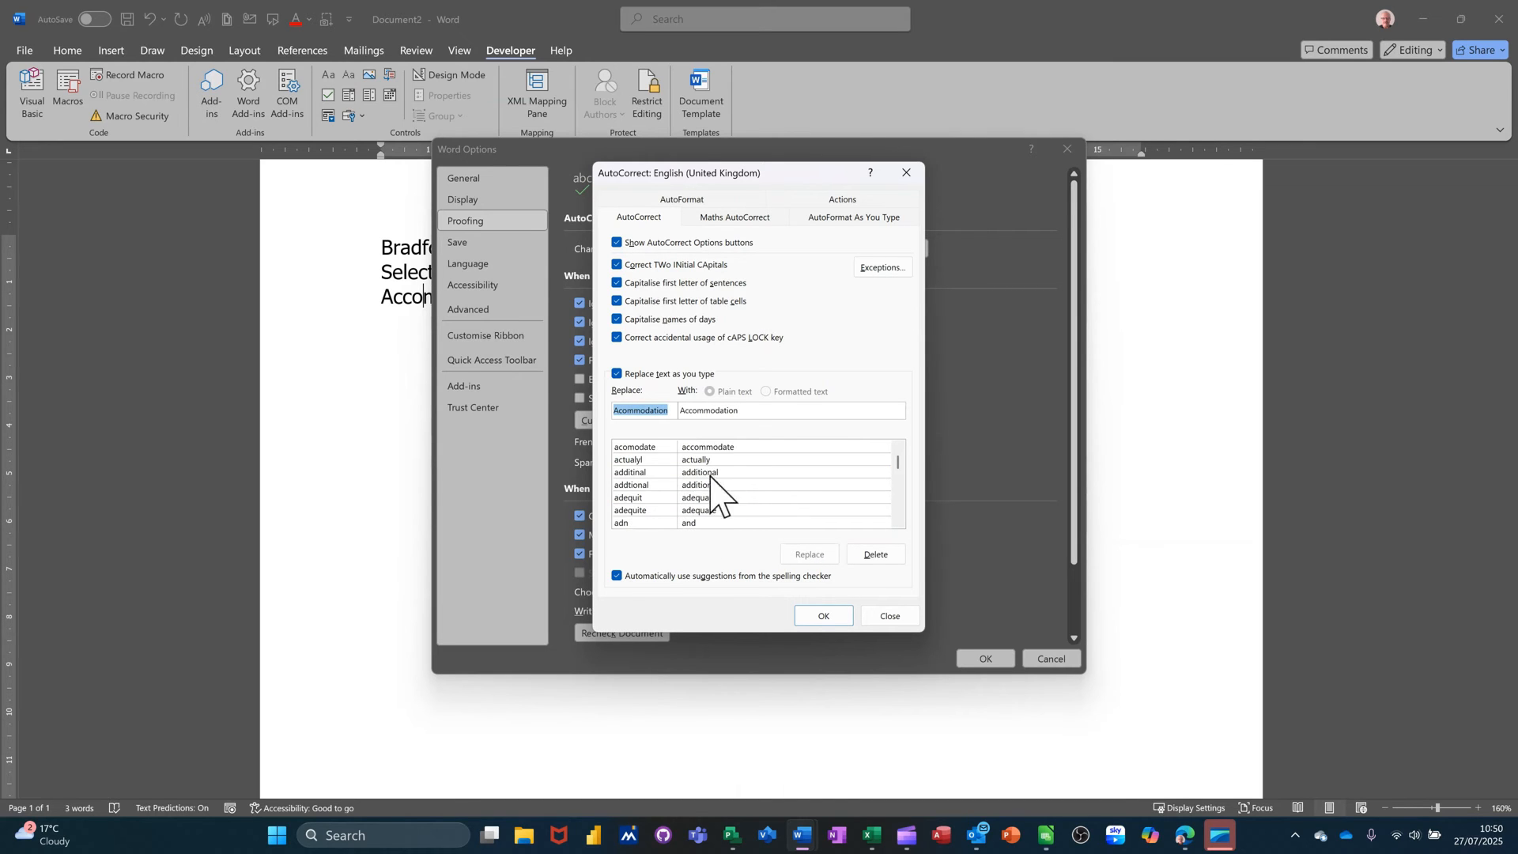
scroll(663, 474, "down", 8)
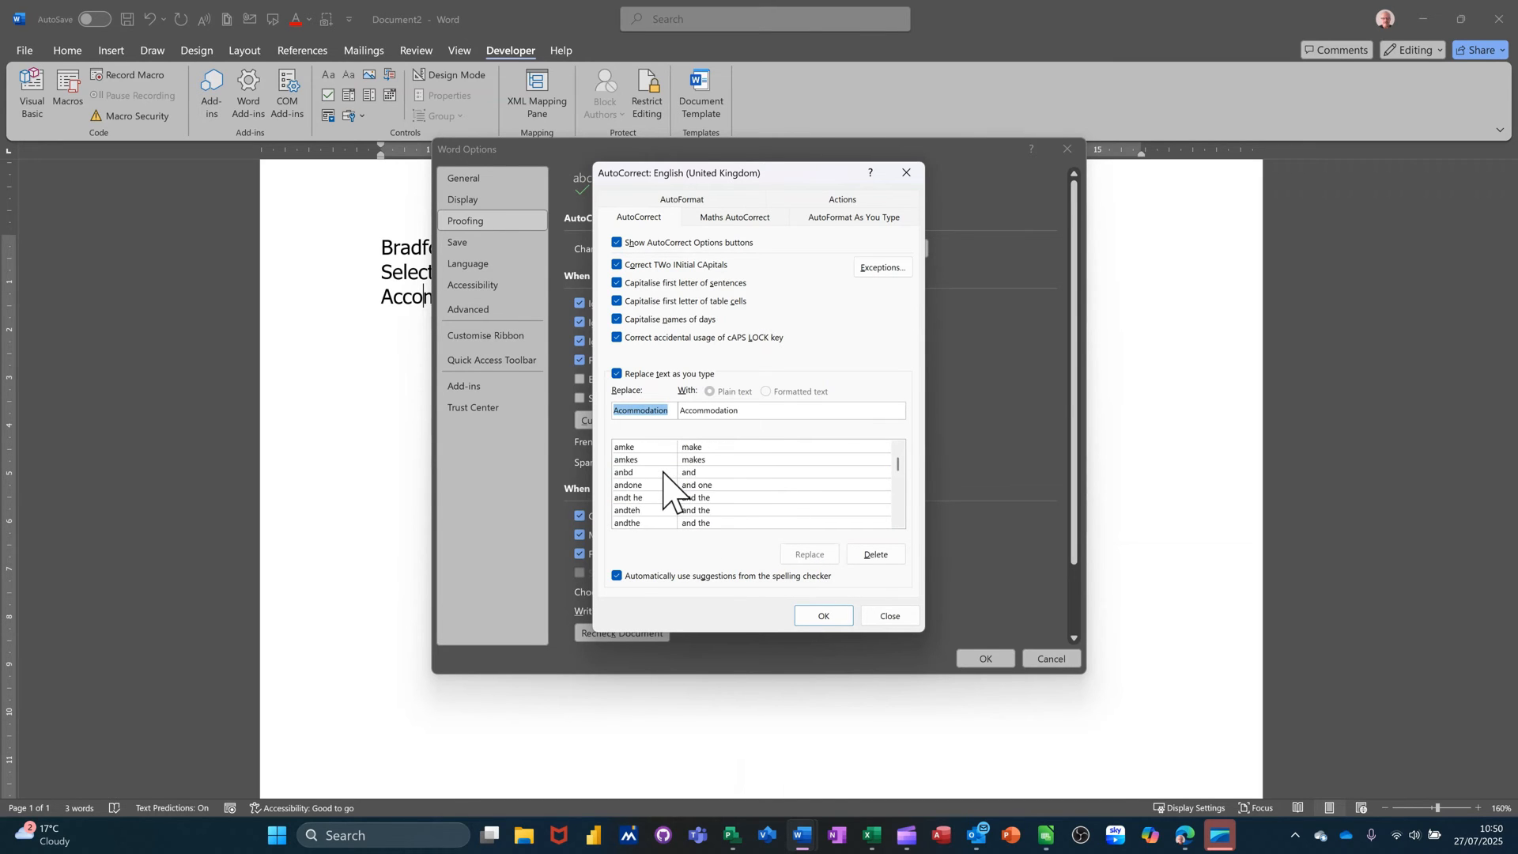
scroll(646, 498, "down", 10)
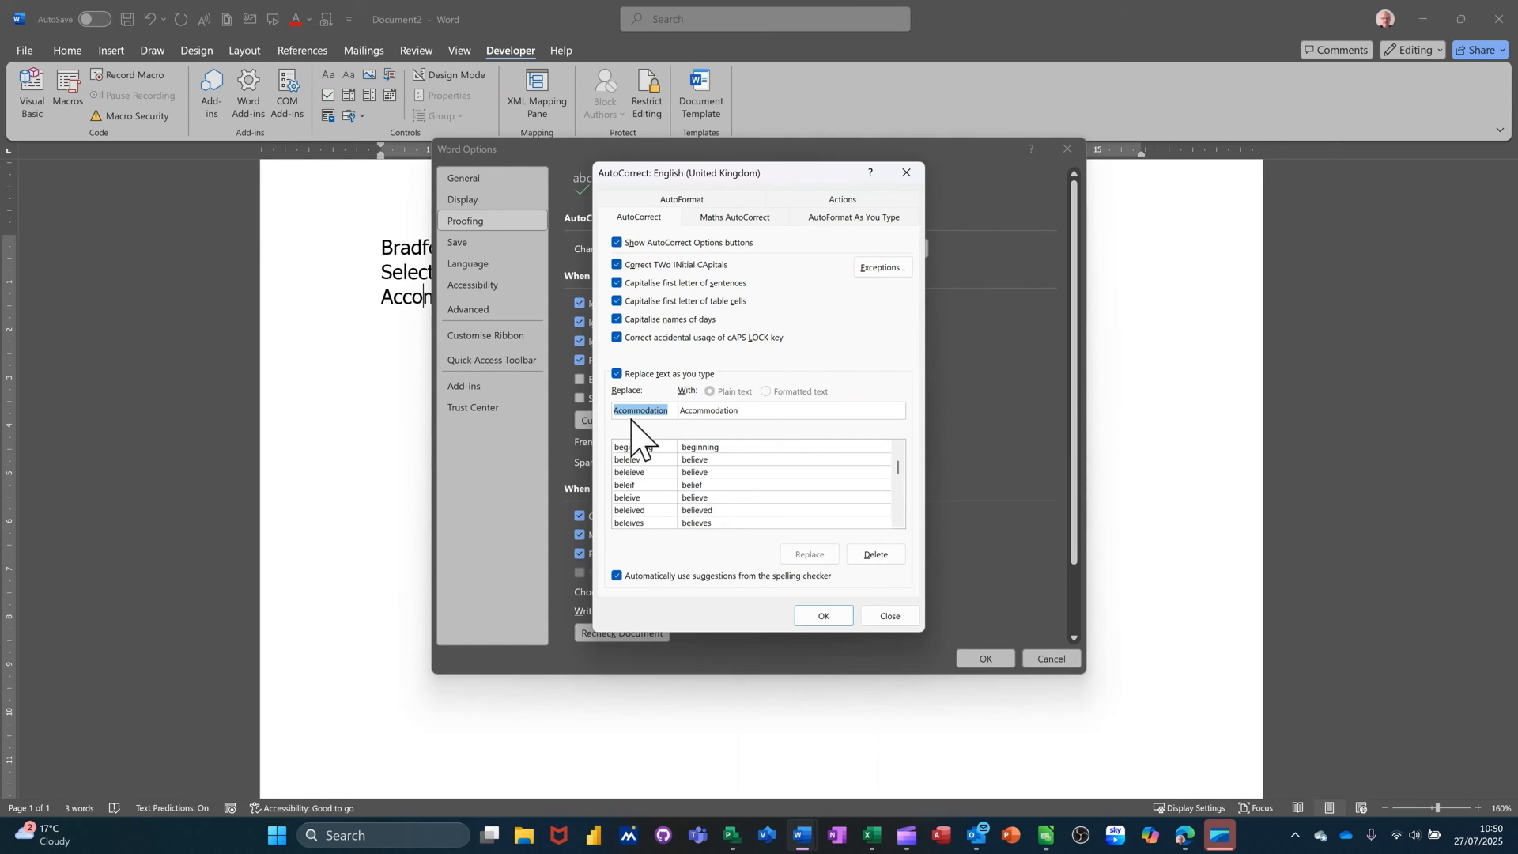
type("BA")
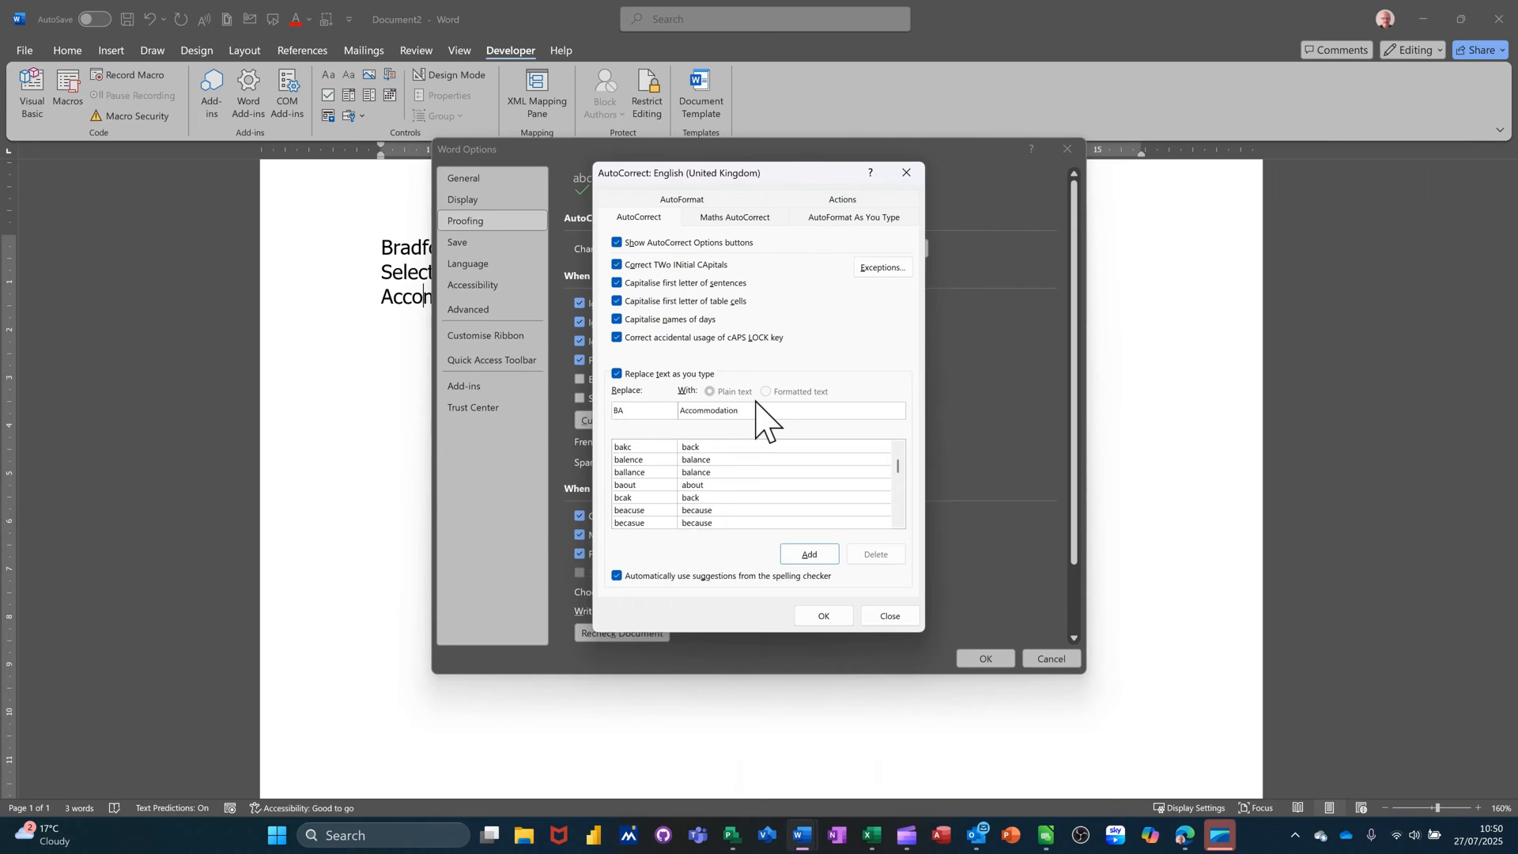
left_click_drag(759, 406, 678, 400)
type("Benefits Agency")
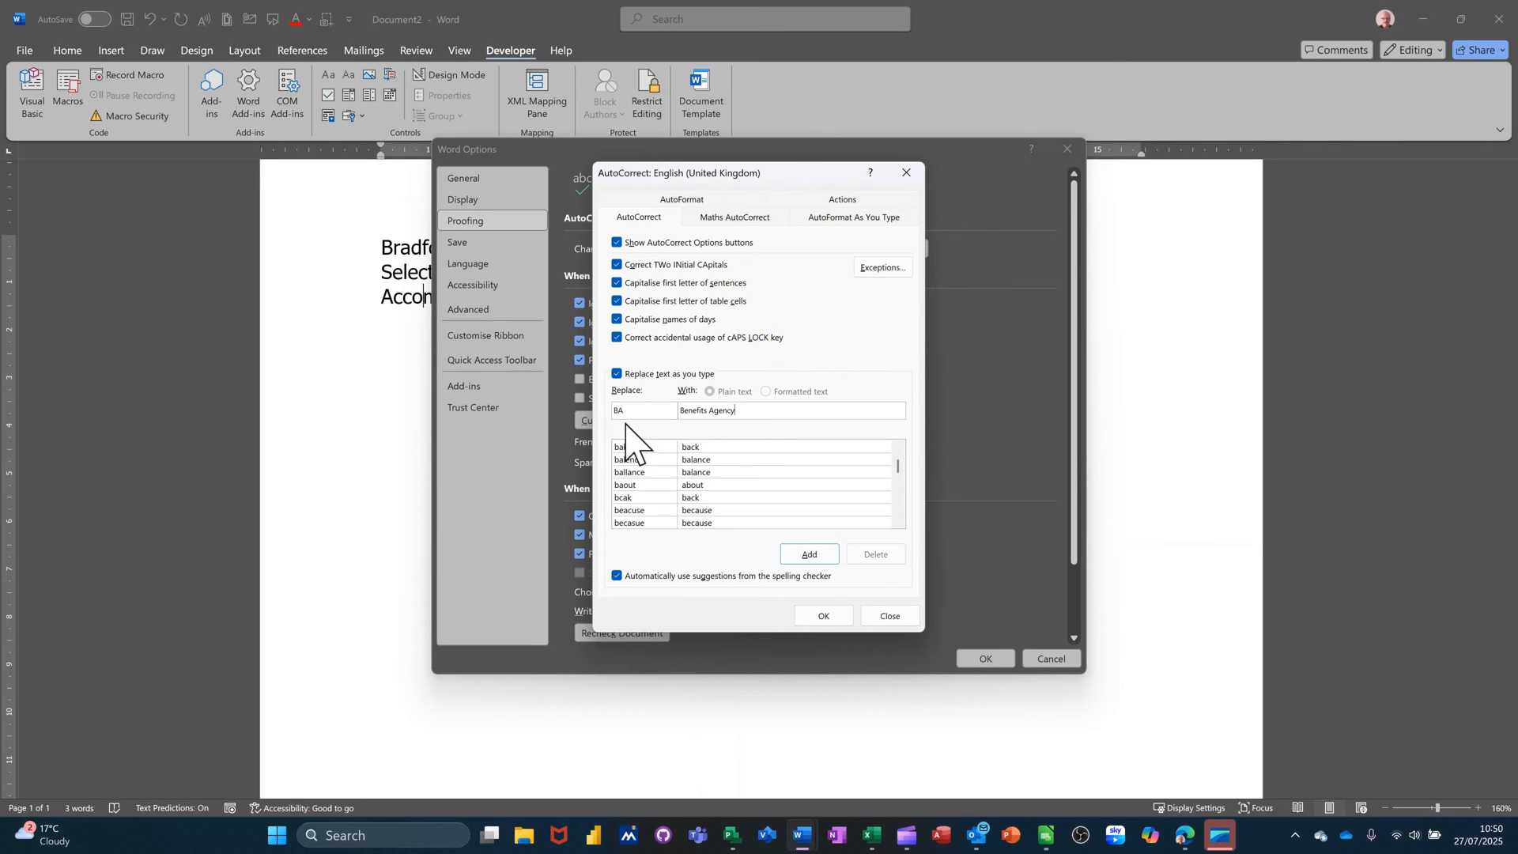
left_click(808, 556)
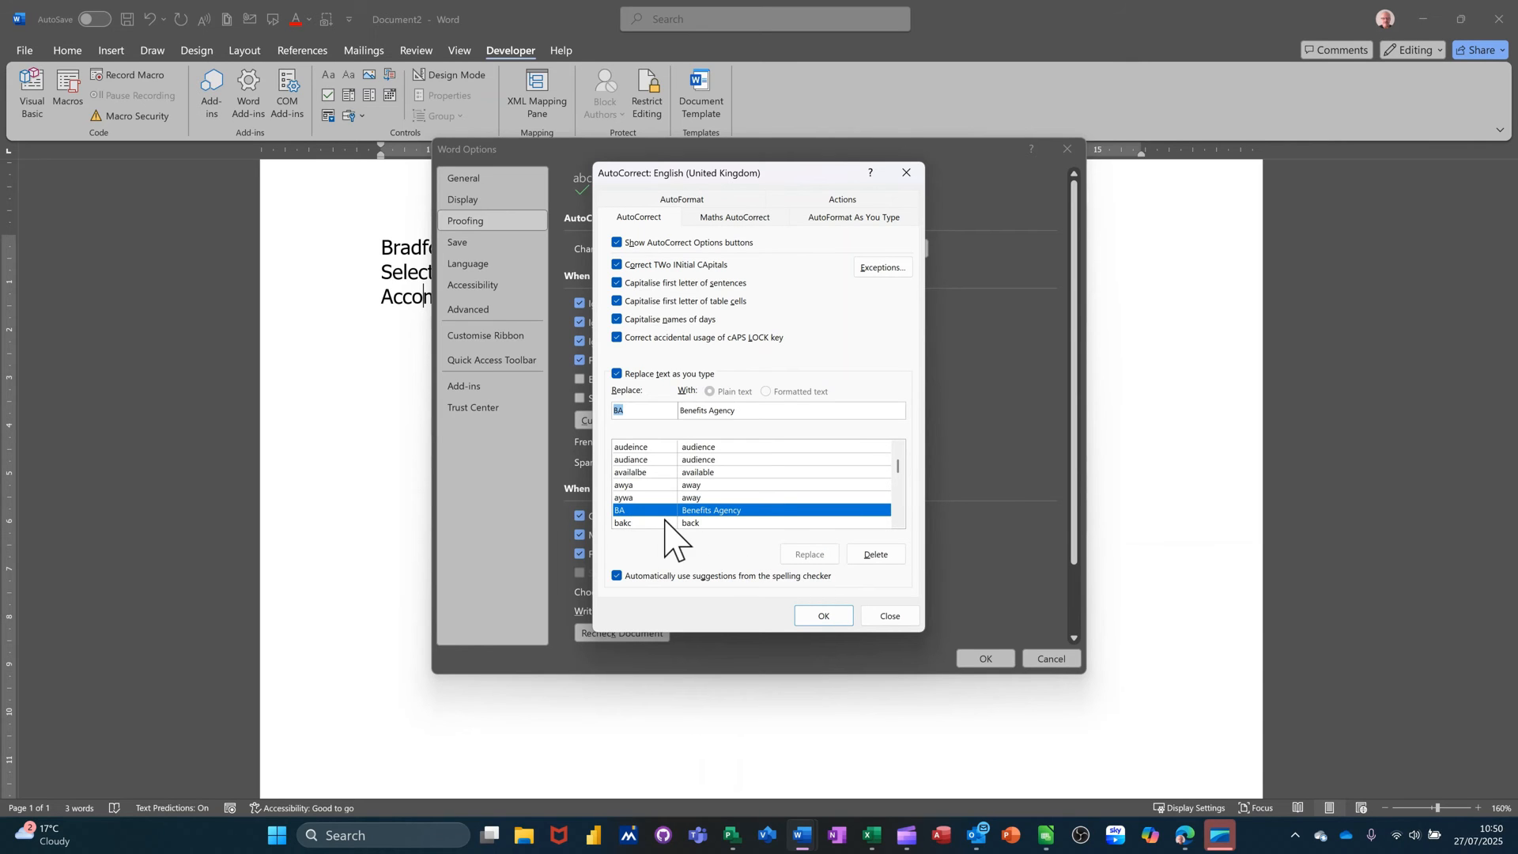
left_click(827, 618)
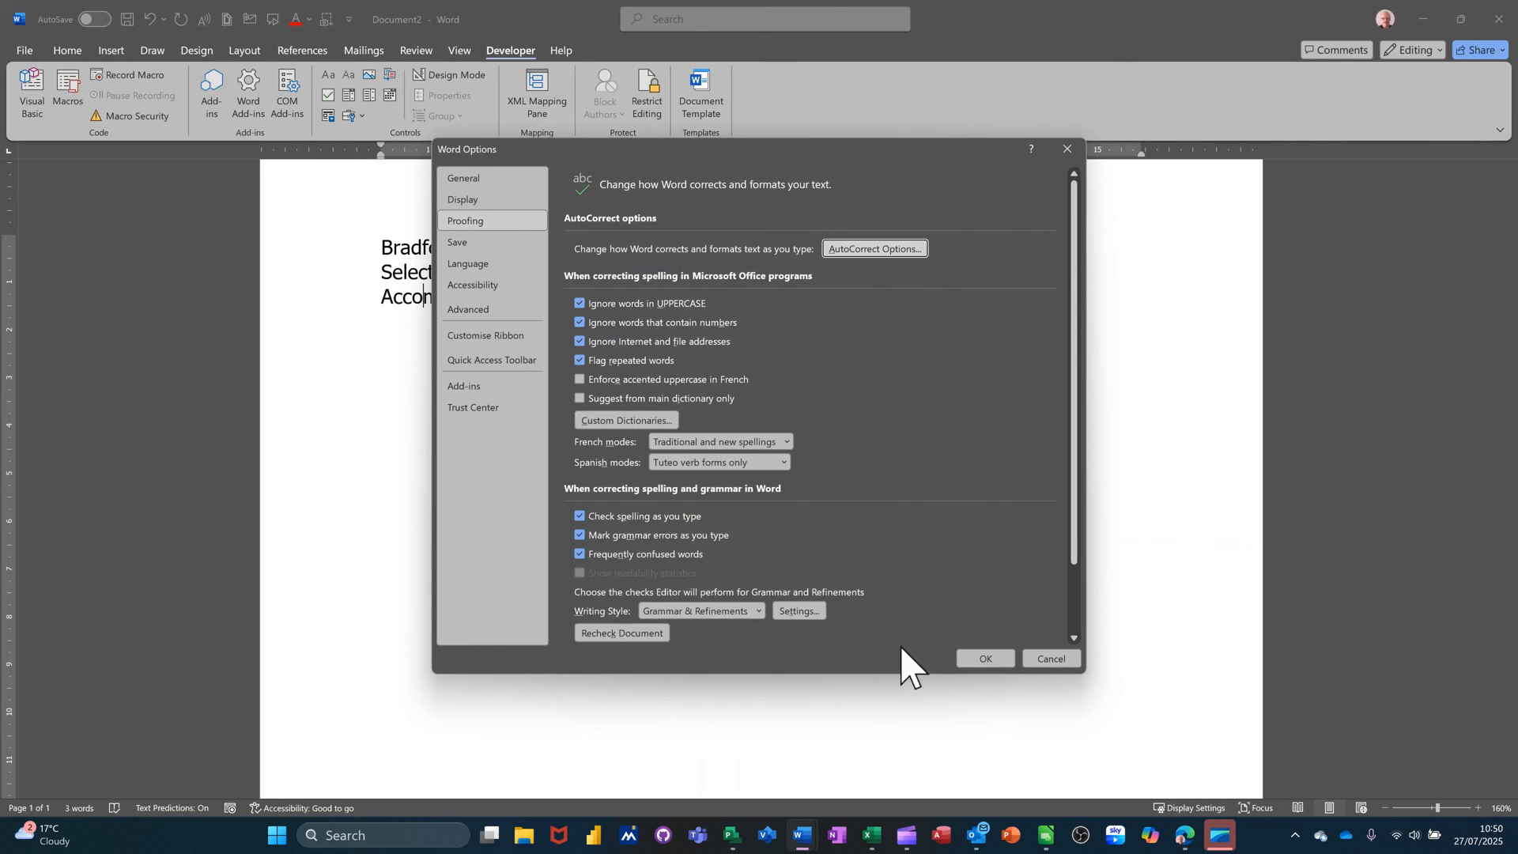
left_click(990, 664)
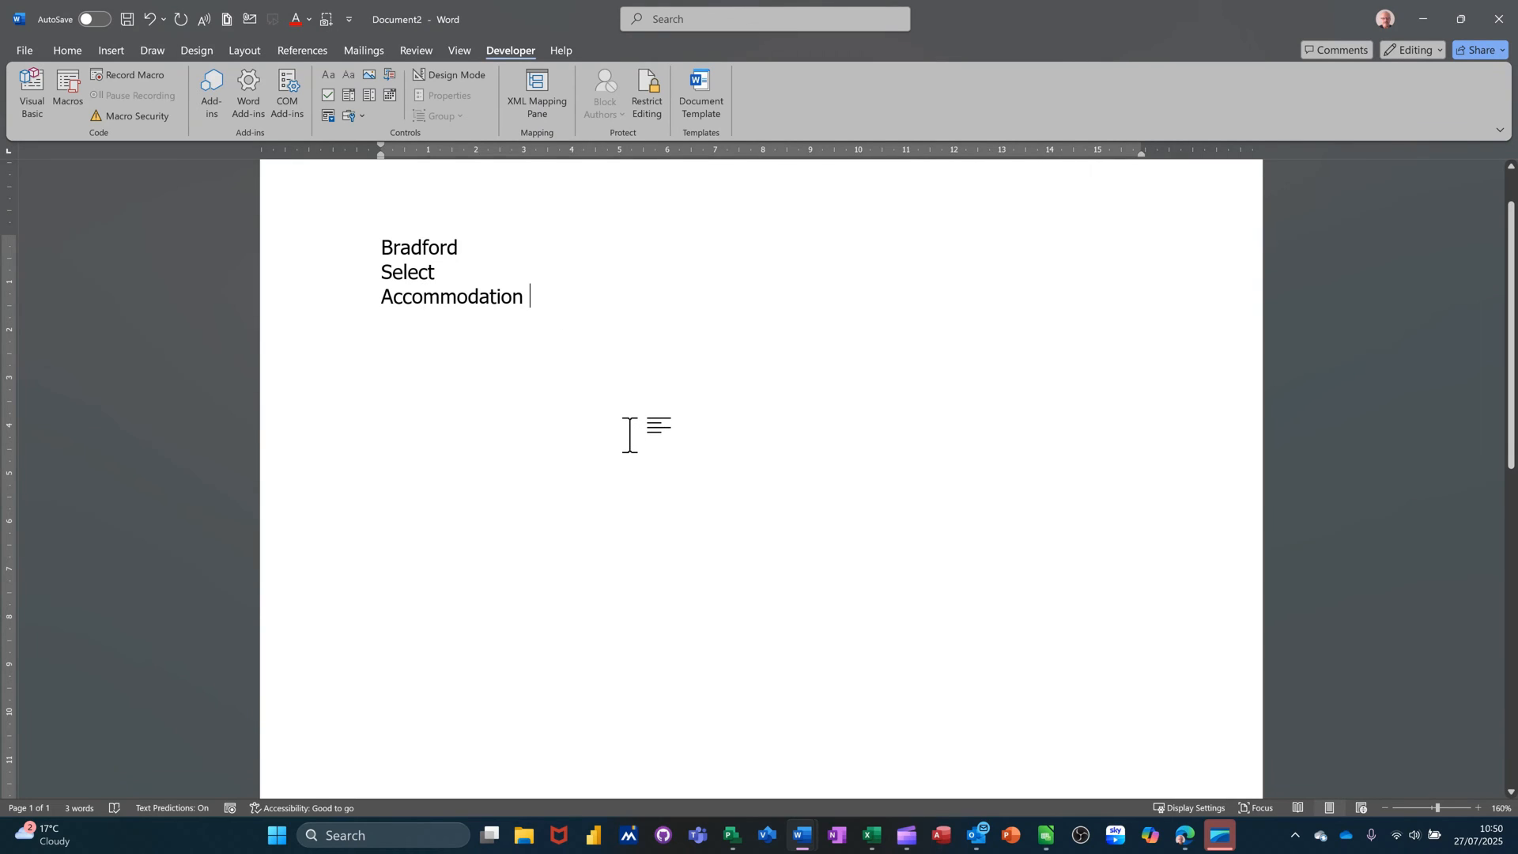
Enter the word Accommodation on a new line below the existing three words
key("Return")
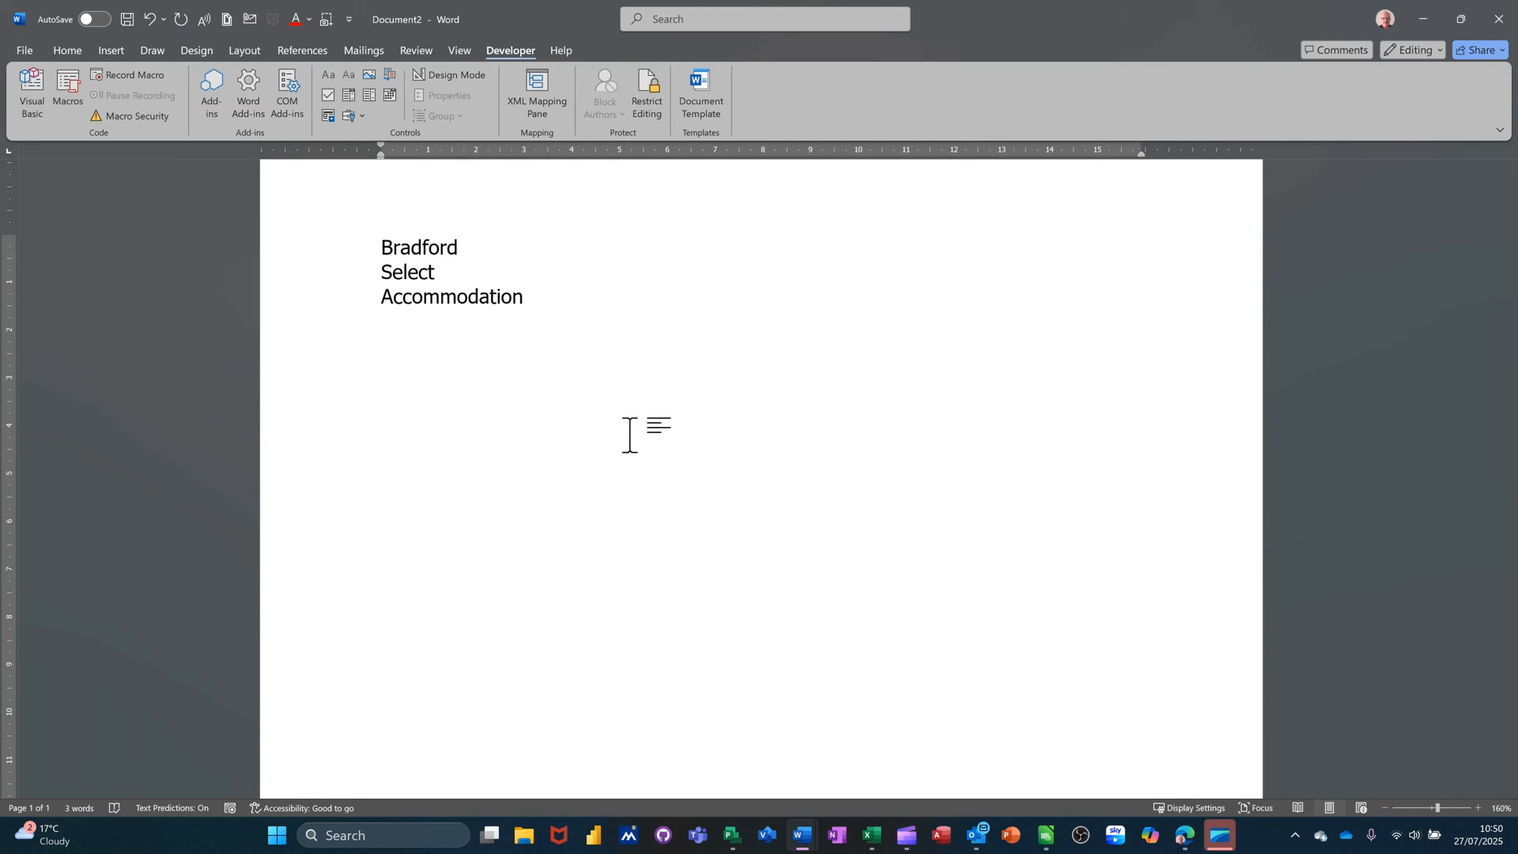
type("Accommodation")
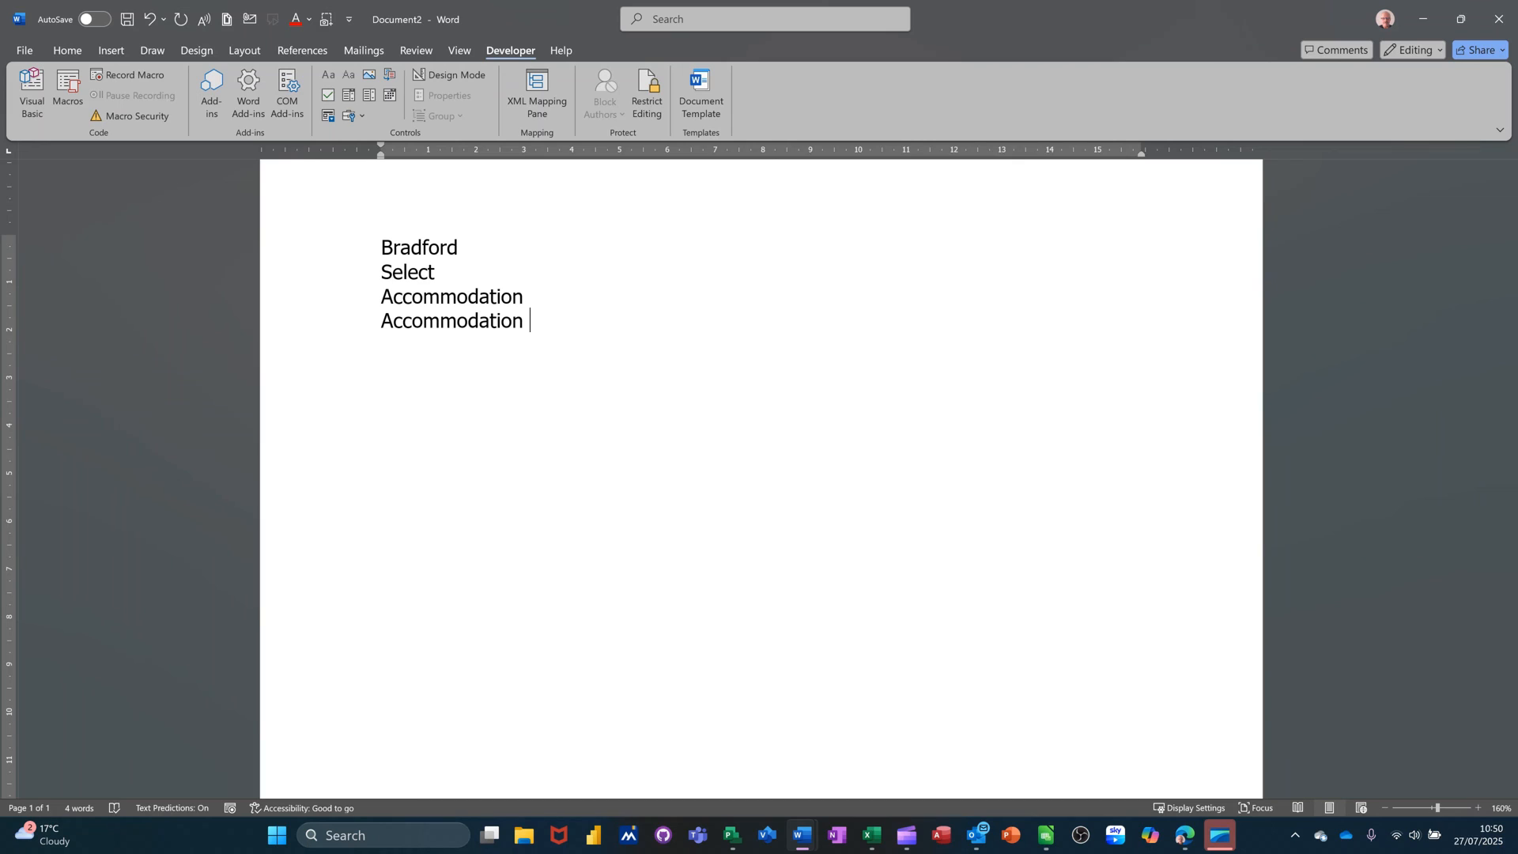
Enter the abbreviation BA on each of two new lines below the last Accommodation, letting AutoCorrect expand both to Benefits Agency
key("Return")
type("BA")
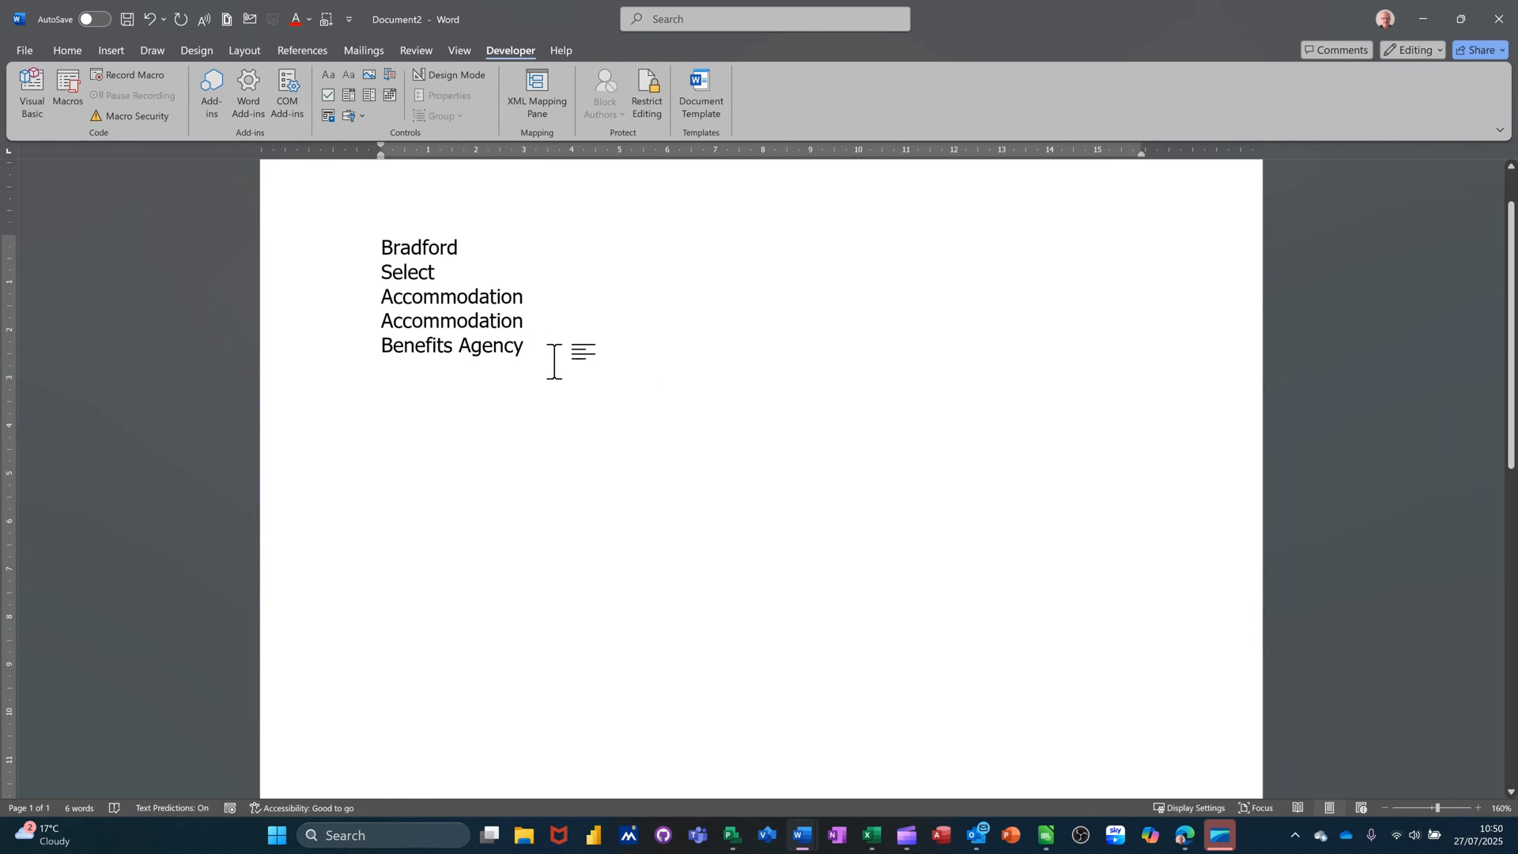
key("Return")
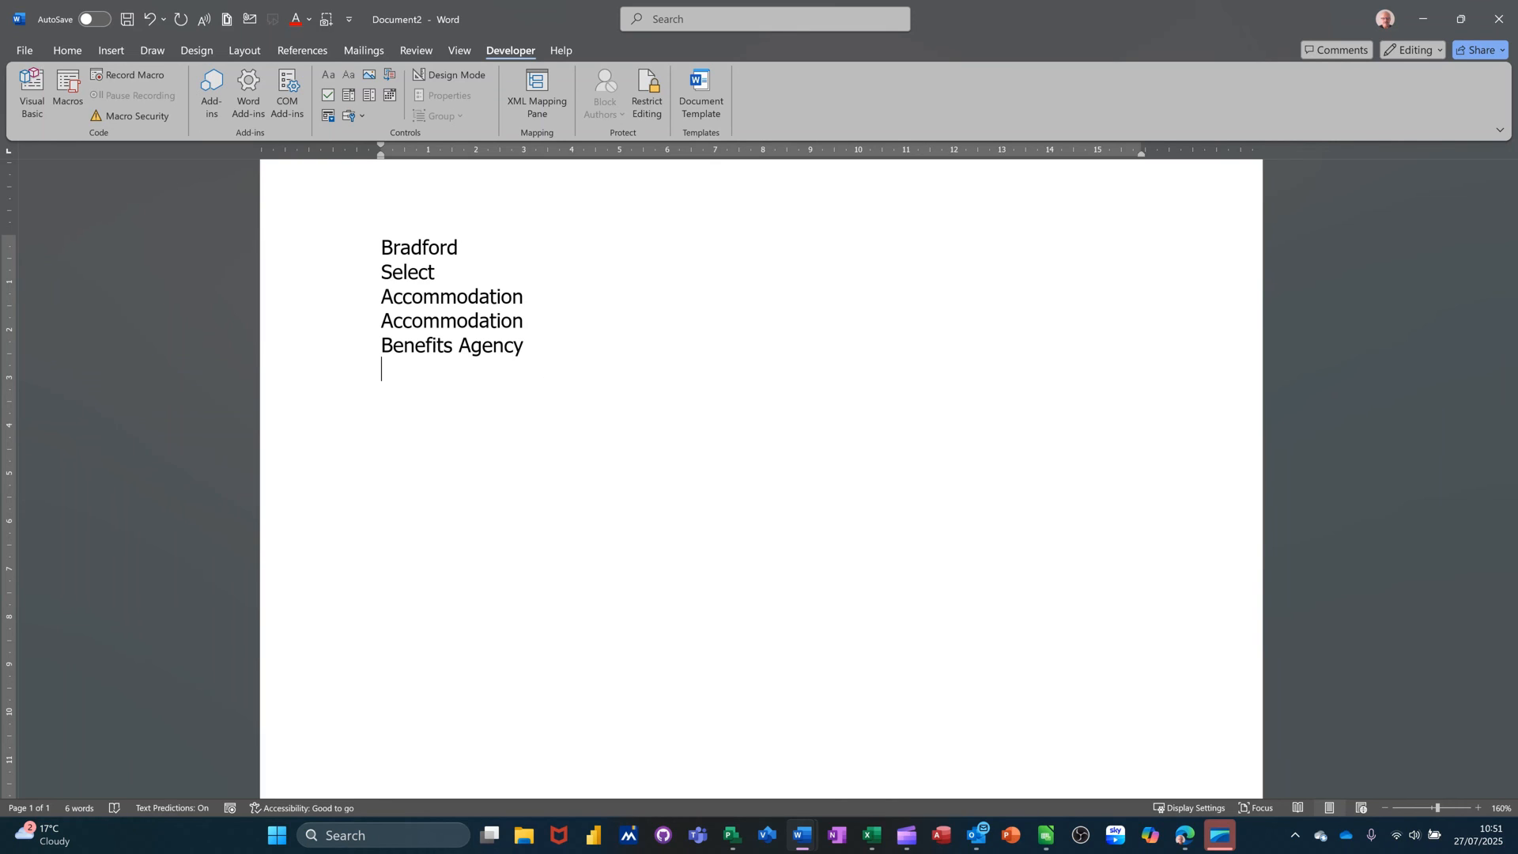
type("BA")
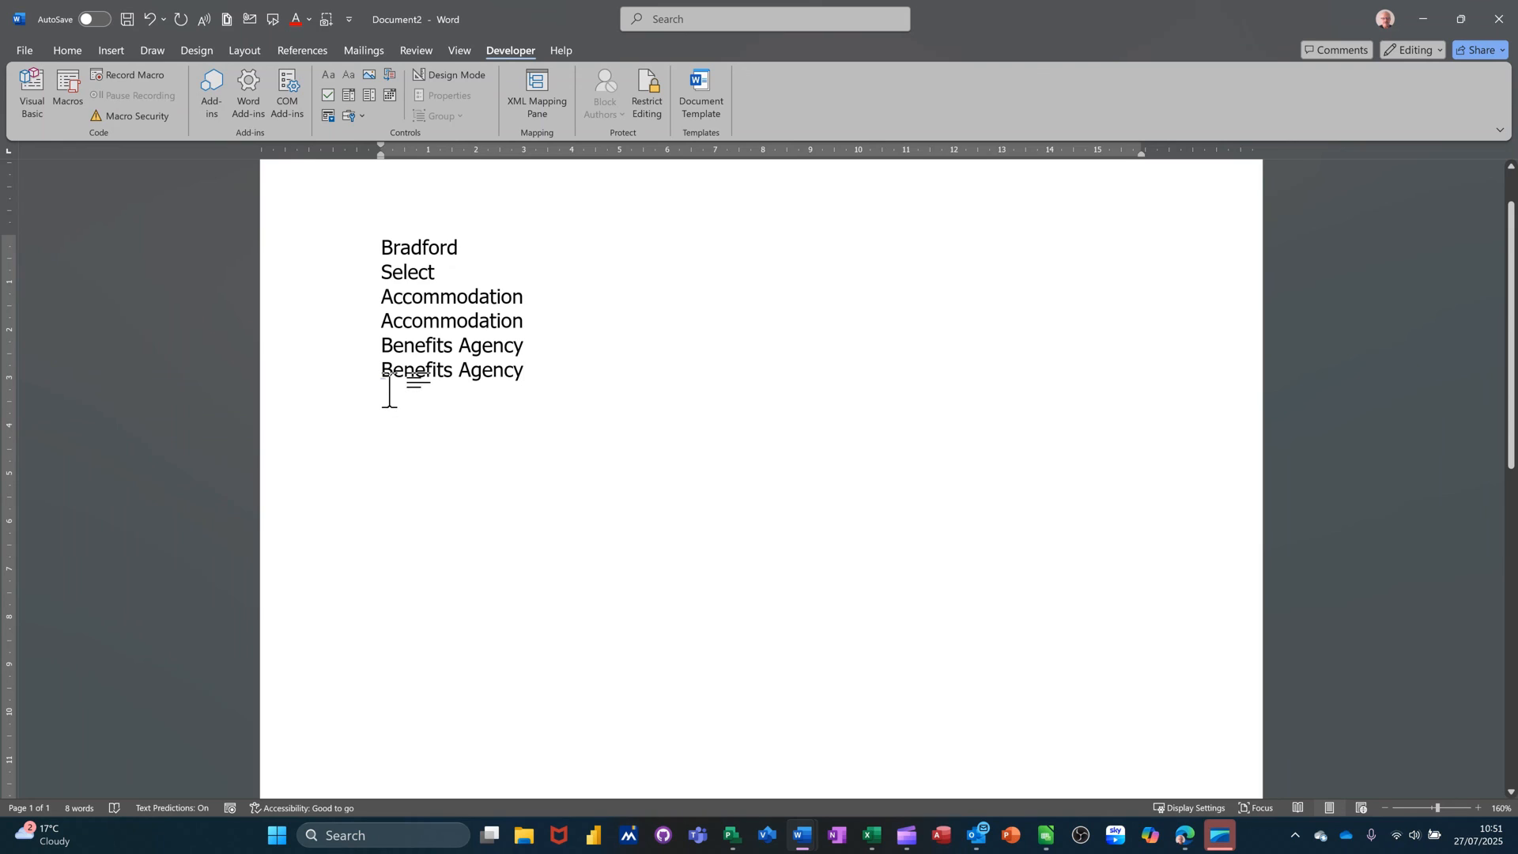
Revert the AutoCorrect replacement on the last line from Benefits Agency back to BA
mouse_move(387, 386)
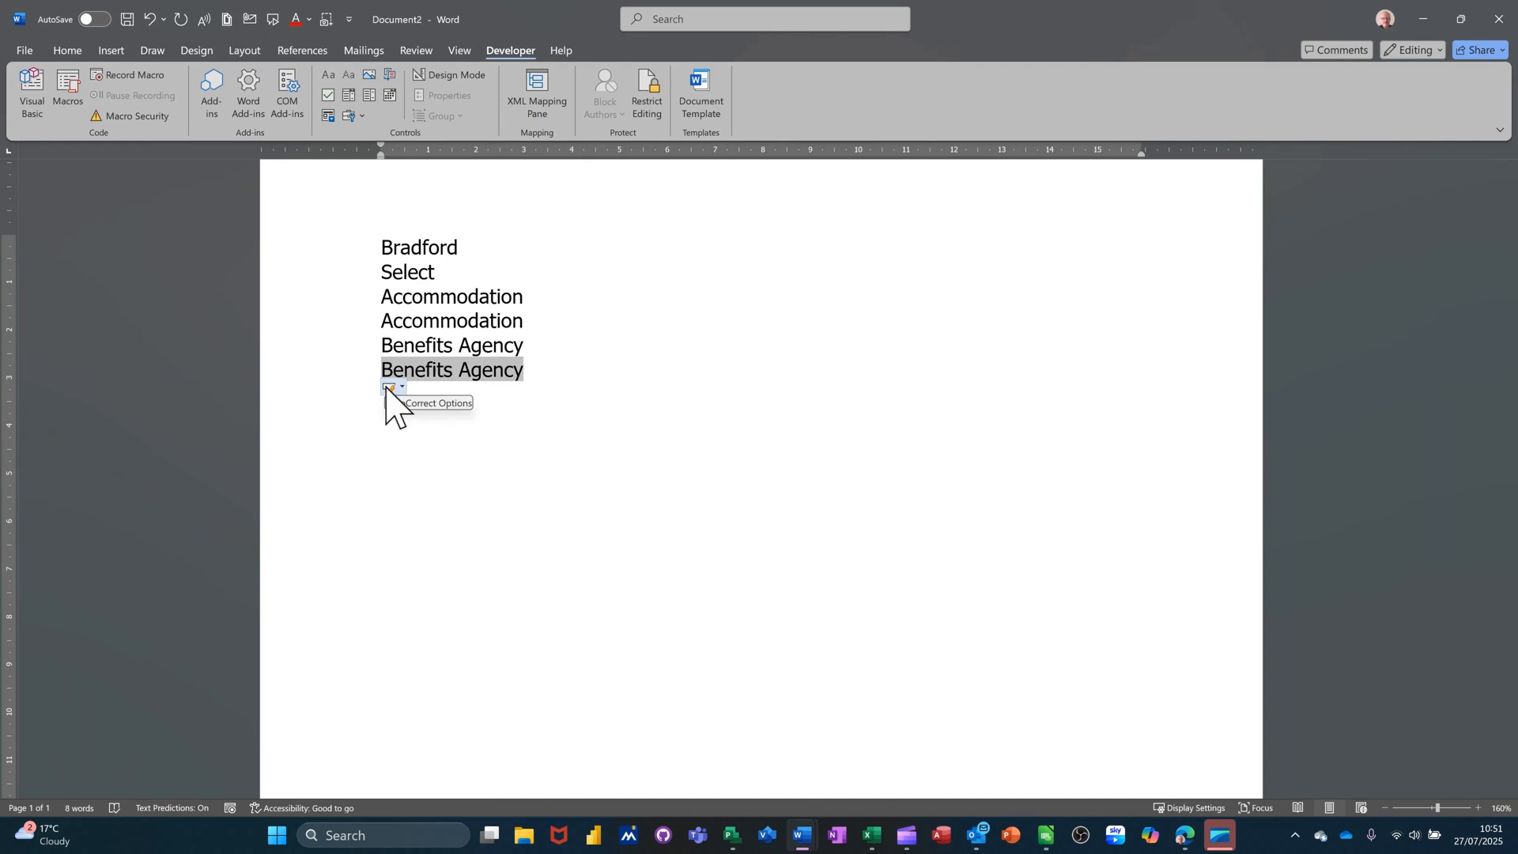
left_click(390, 387)
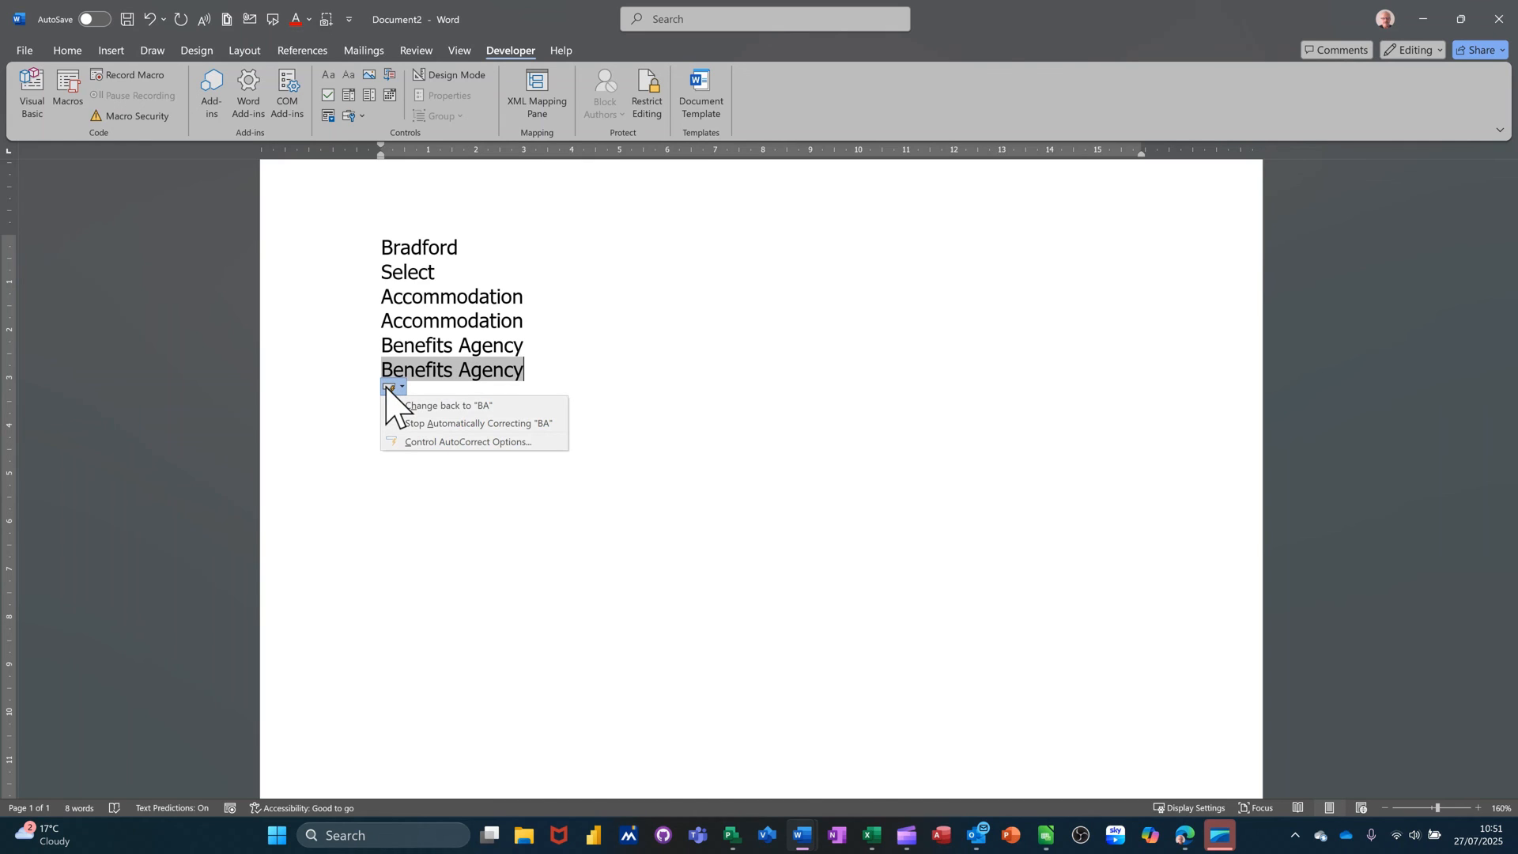
left_click(475, 408)
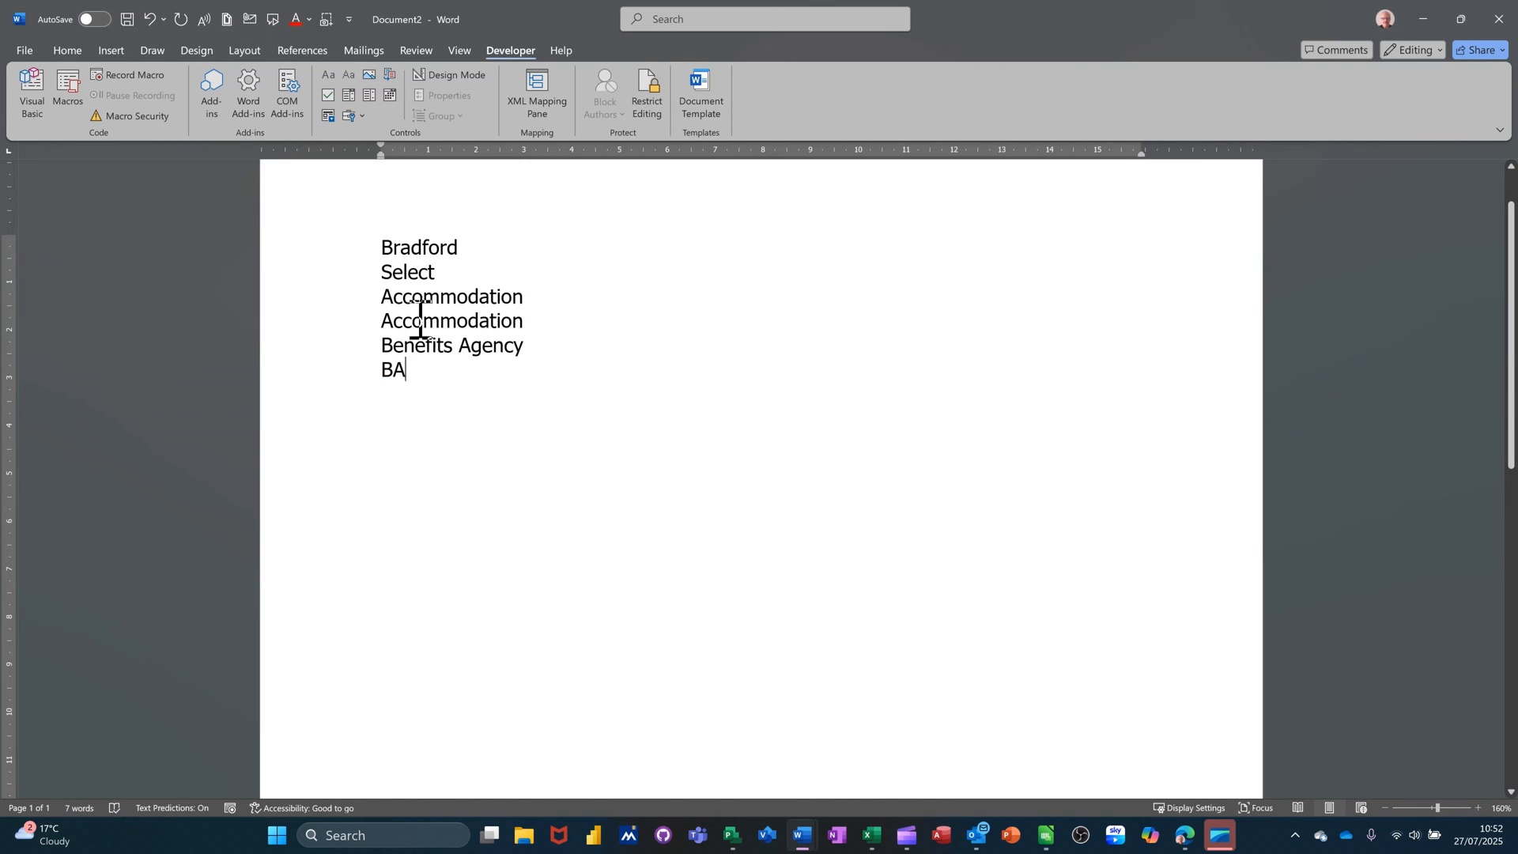
left_click_drag(374, 246, 447, 245)
left_click(439, 296)
left_click_drag(345, 344, 349, 361)
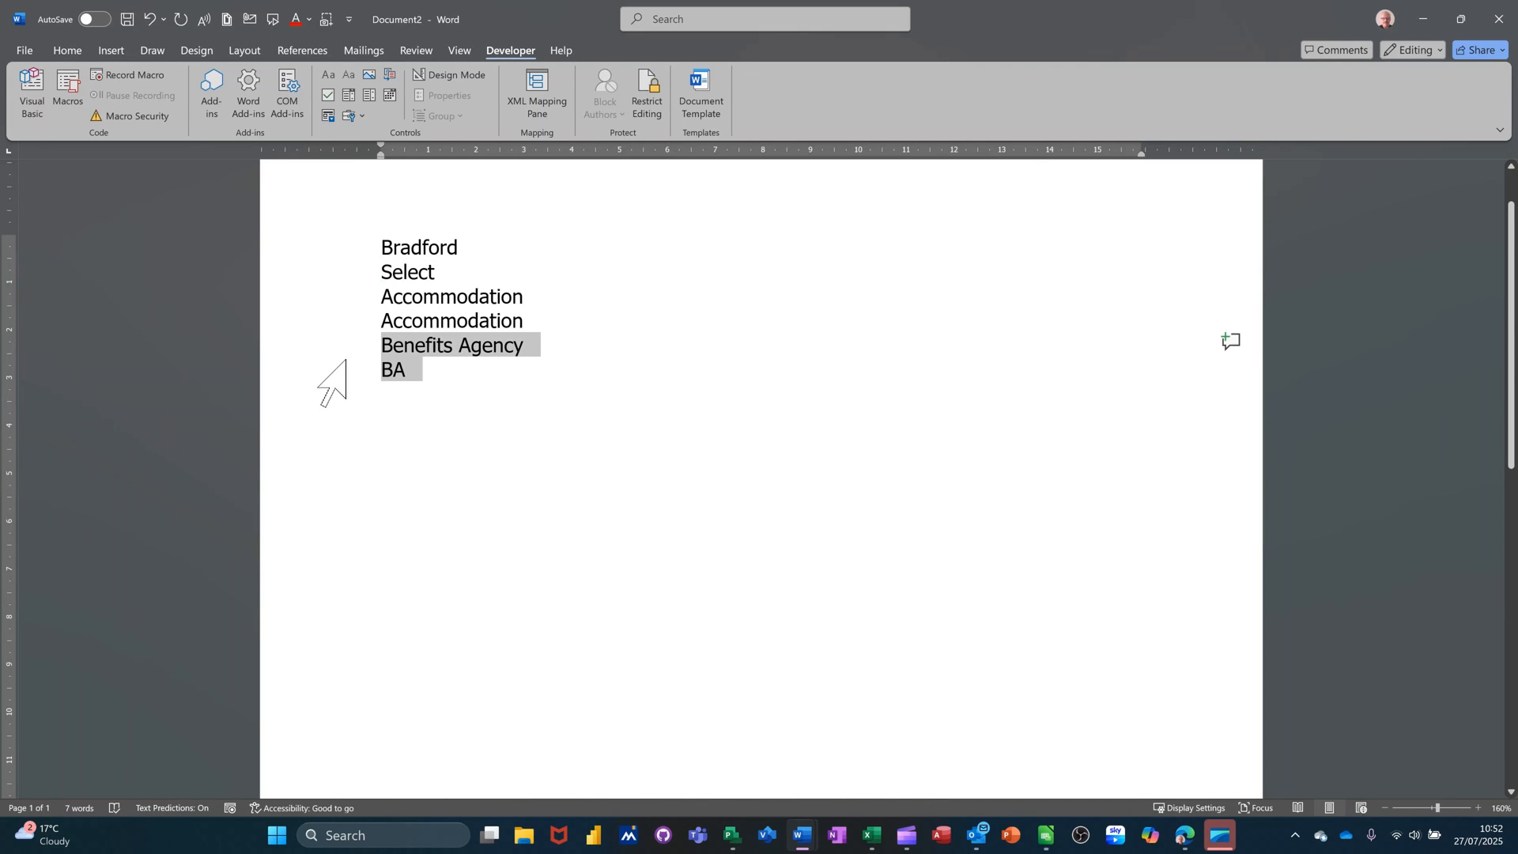
left_click(568, 416)
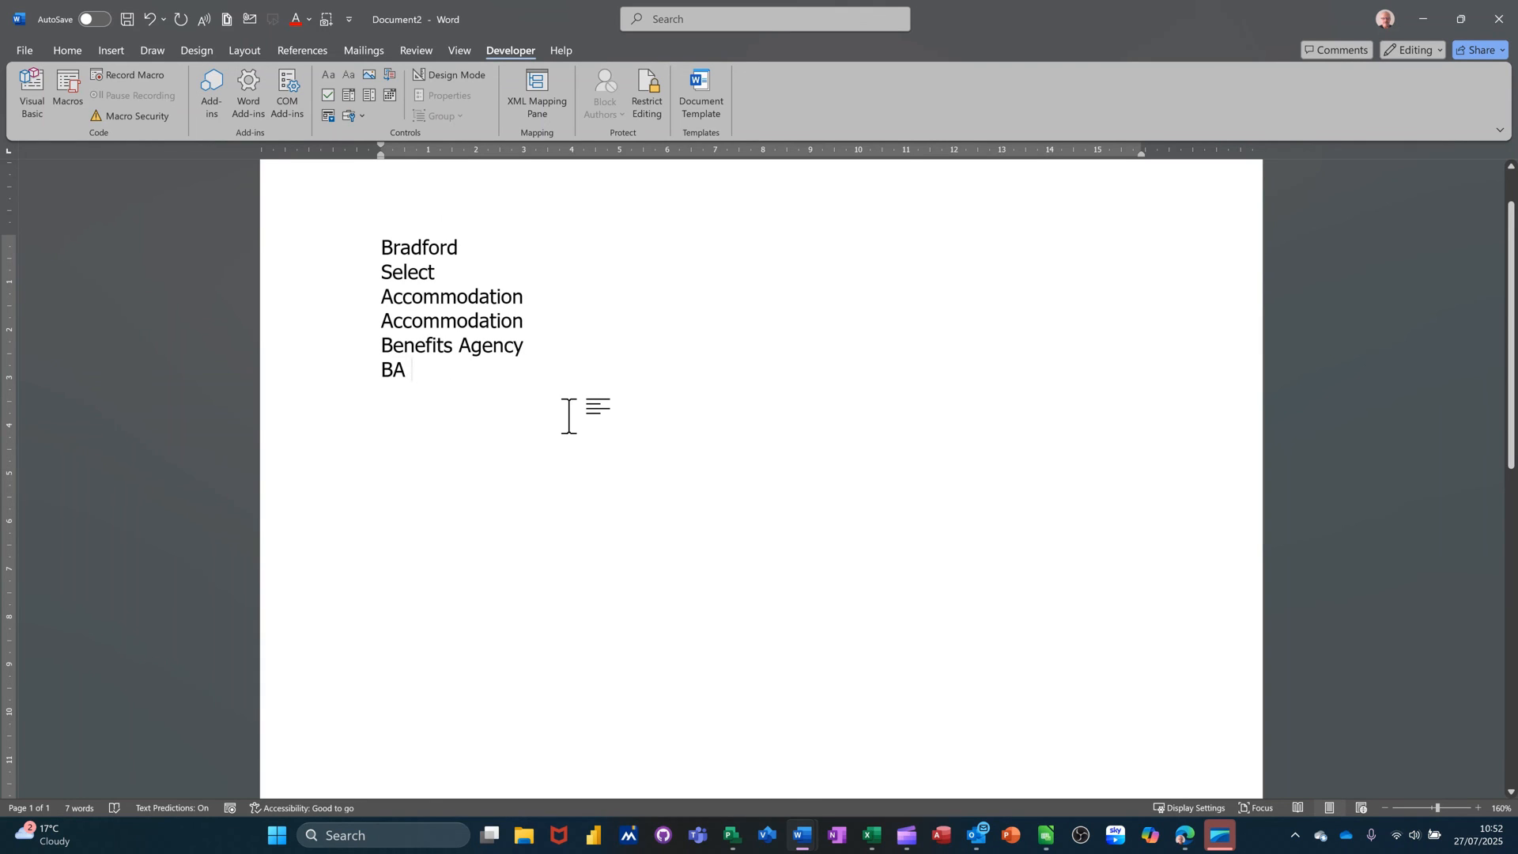